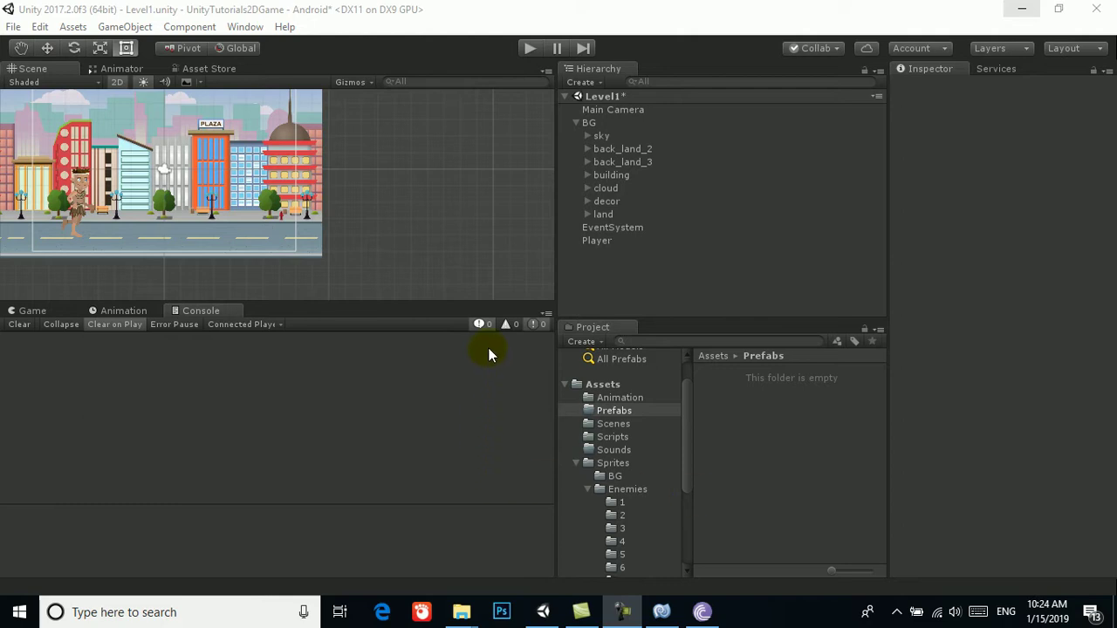
# Step: Browse the enemy sprite folders under Sprites > Enemies in the Project window
pyautogui.click(625, 491)
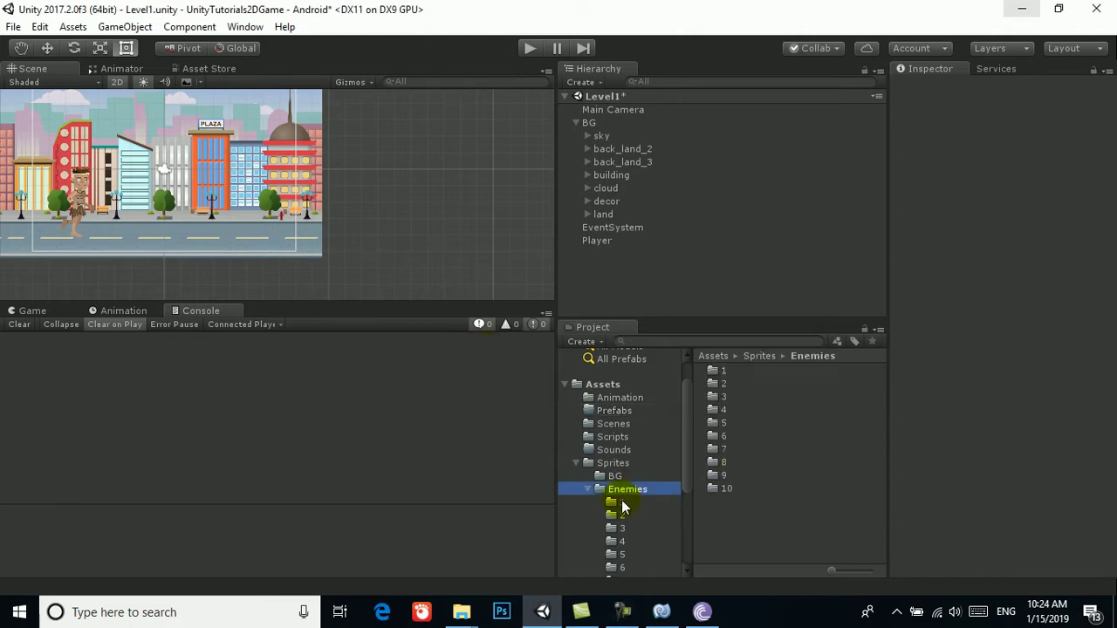
pyautogui.click(623, 503)
pyautogui.click(616, 517)
pyautogui.click(616, 528)
pyautogui.scroll(-2, 631, 506)
pyautogui.scroll(-3, 631, 506)
# Step: Open Sprites > FoodItems and enlarge the asset previews to big thumbnails
pyautogui.click(624, 478)
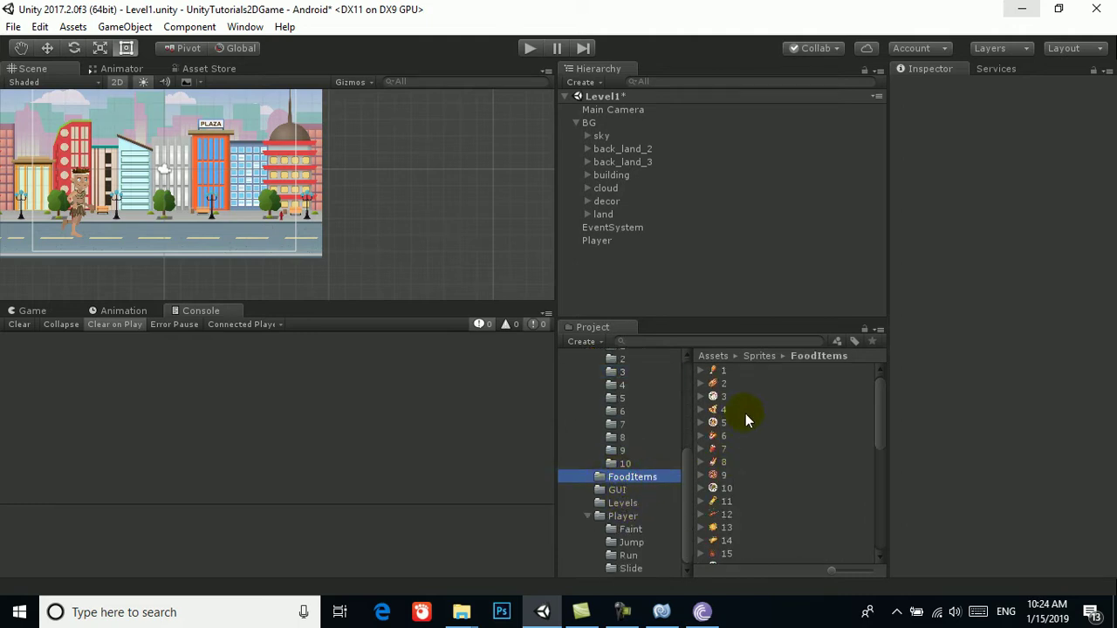
pyautogui.click(853, 572)
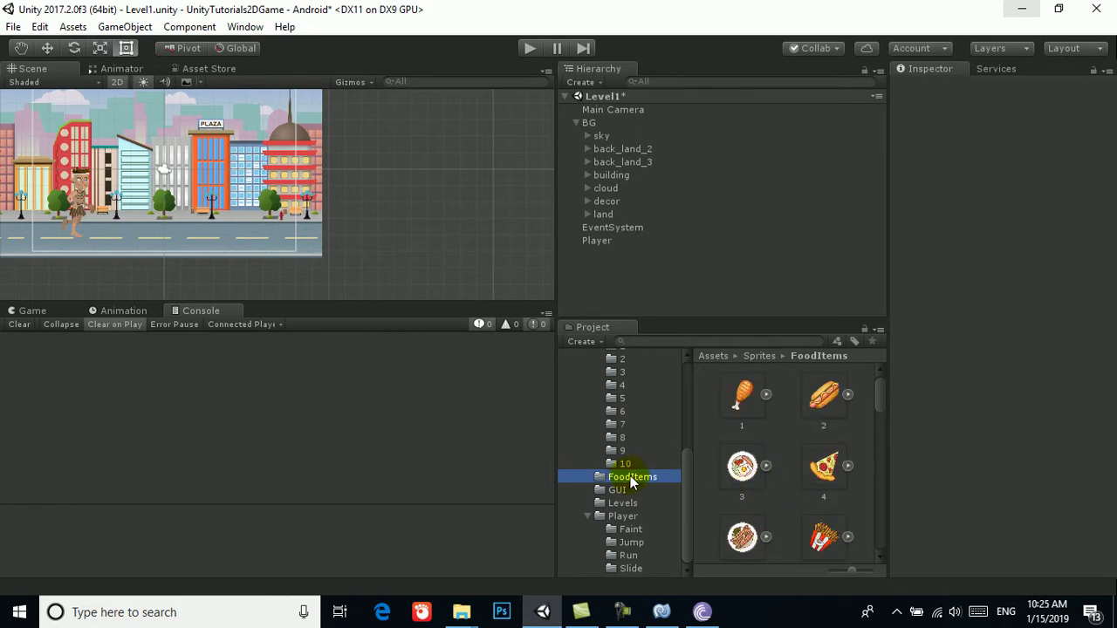
pyautogui.scroll(3, 631, 482)
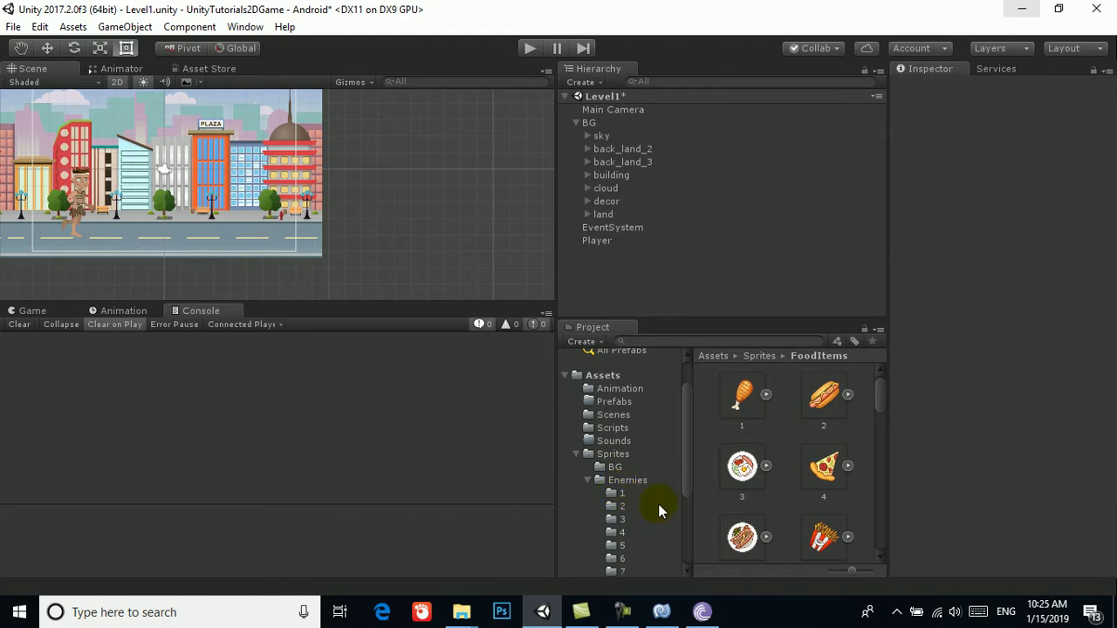
pyautogui.scroll(-3, 658, 510)
pyautogui.scroll(2, 646, 493)
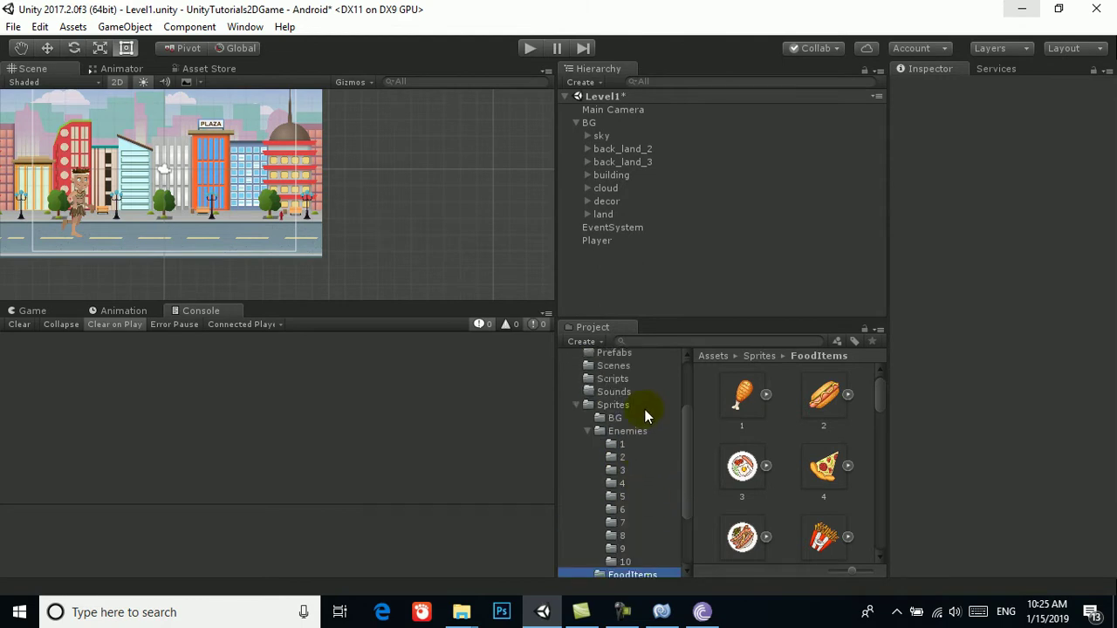
pyautogui.scroll(2, 685, 430)
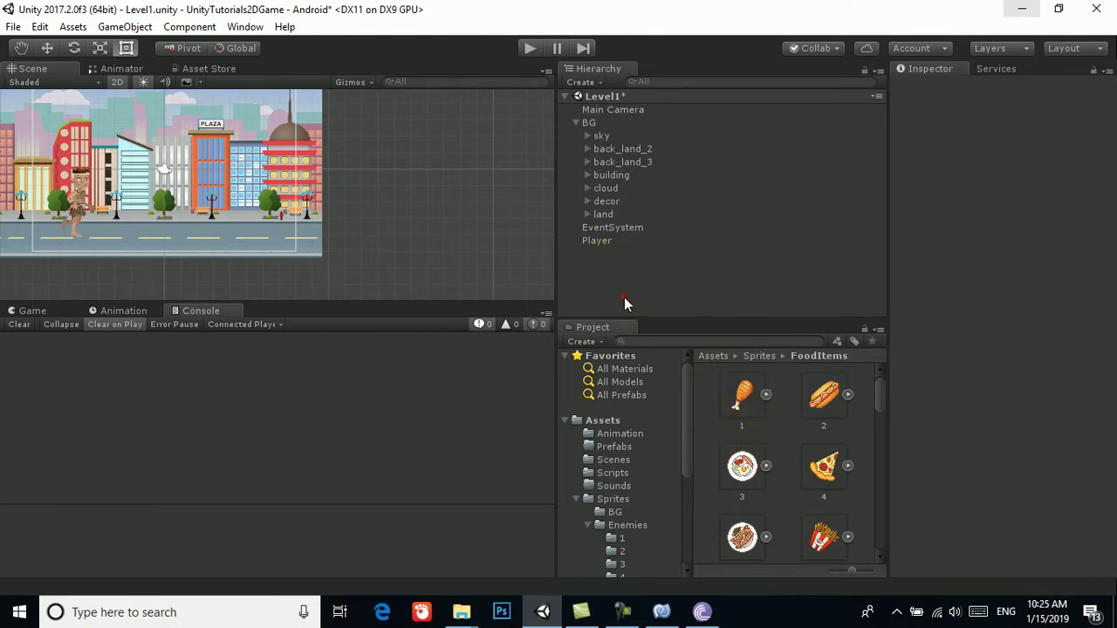
# Step: Add drumstick sprite 1 to Level1 with Order in Layer 7, scaled to about 0.46
pyautogui.moveTo(746, 403); pyautogui.dragTo(627, 277)
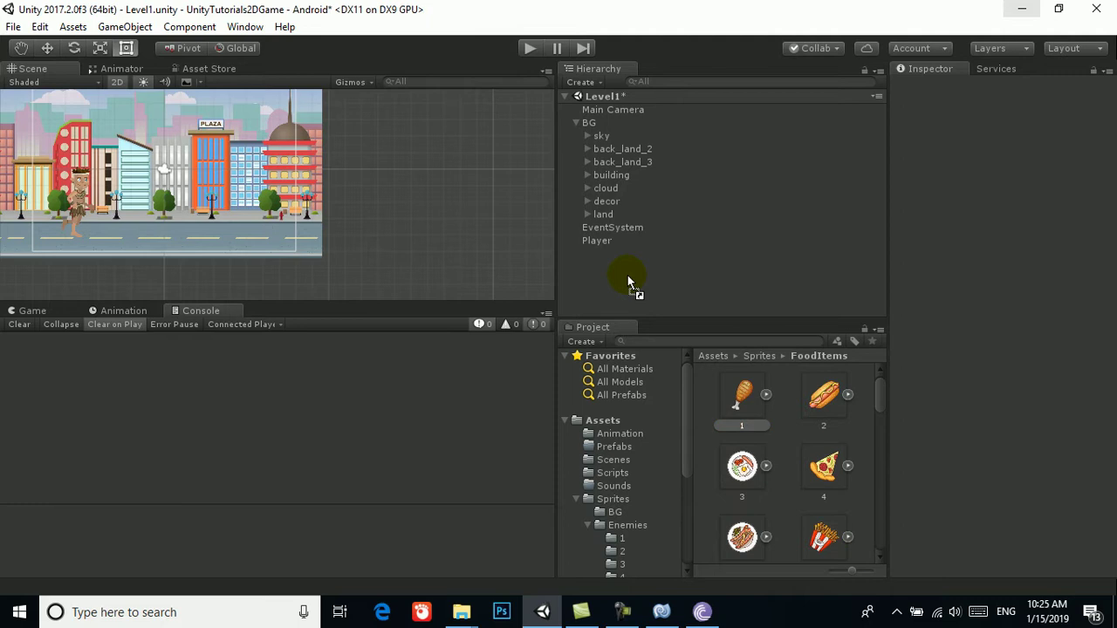
pyautogui.moveTo(627, 275); pyautogui.dragTo(628, 275)
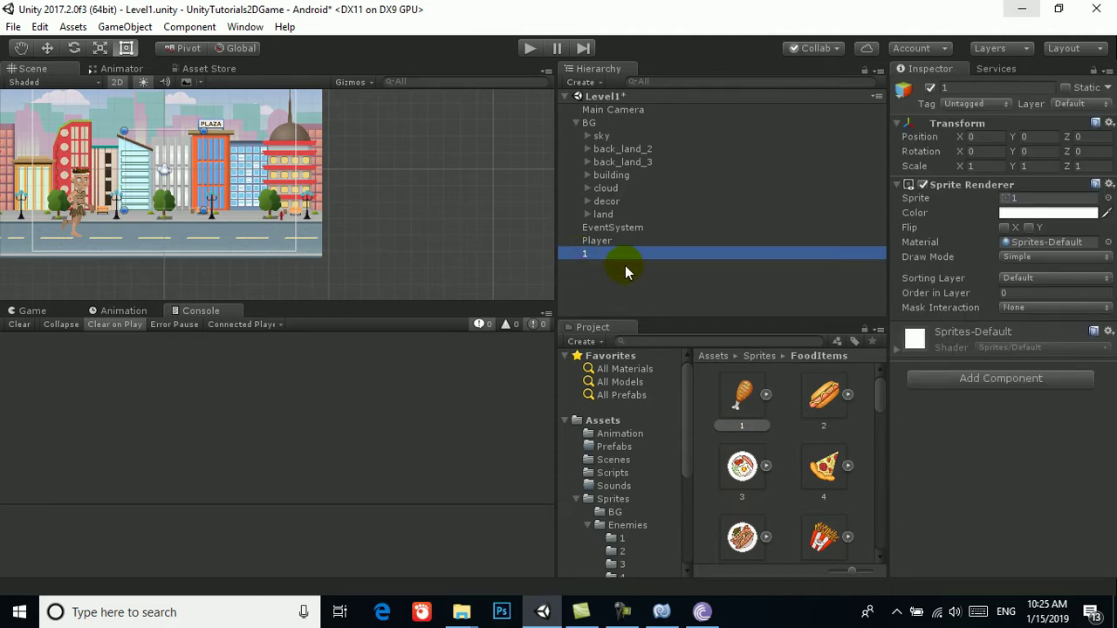
pyautogui.click(1023, 294)
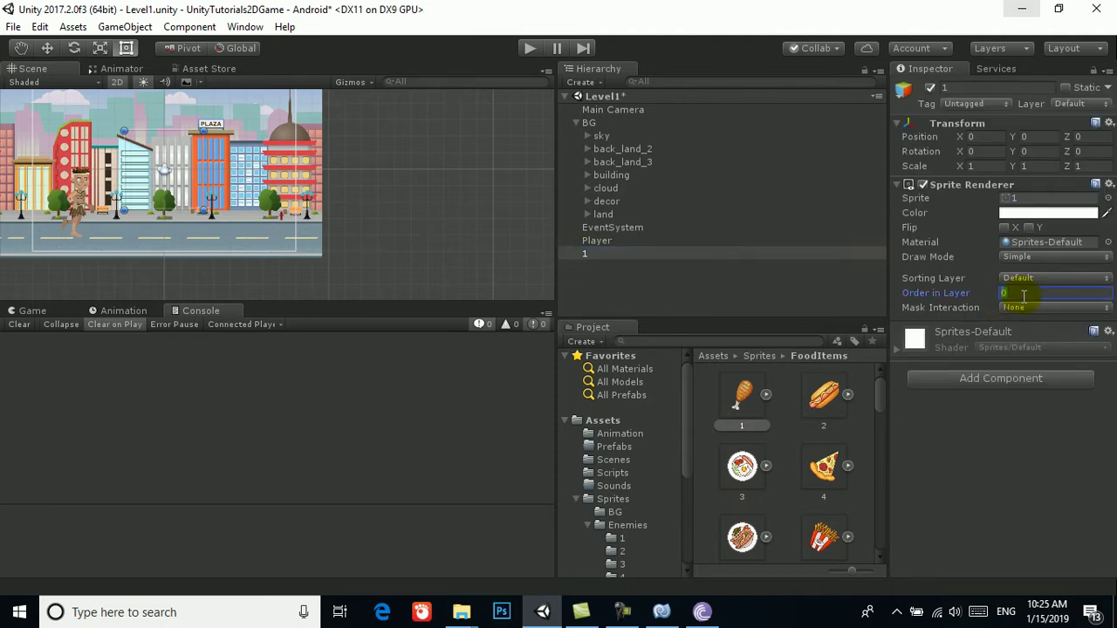
pyautogui.write('7')
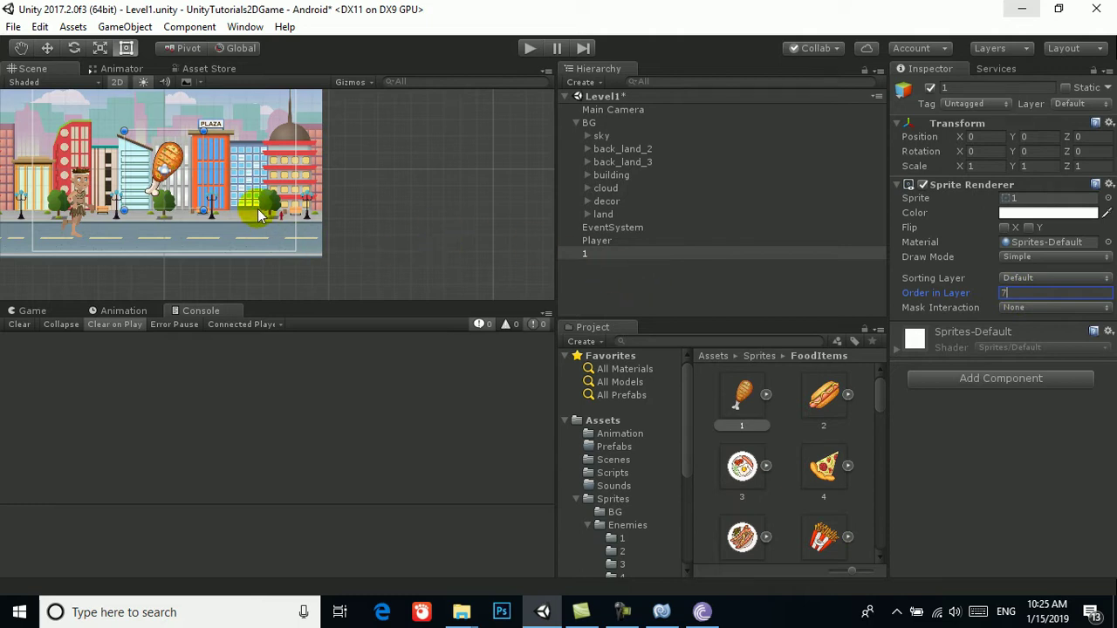
pyautogui.click(592, 253)
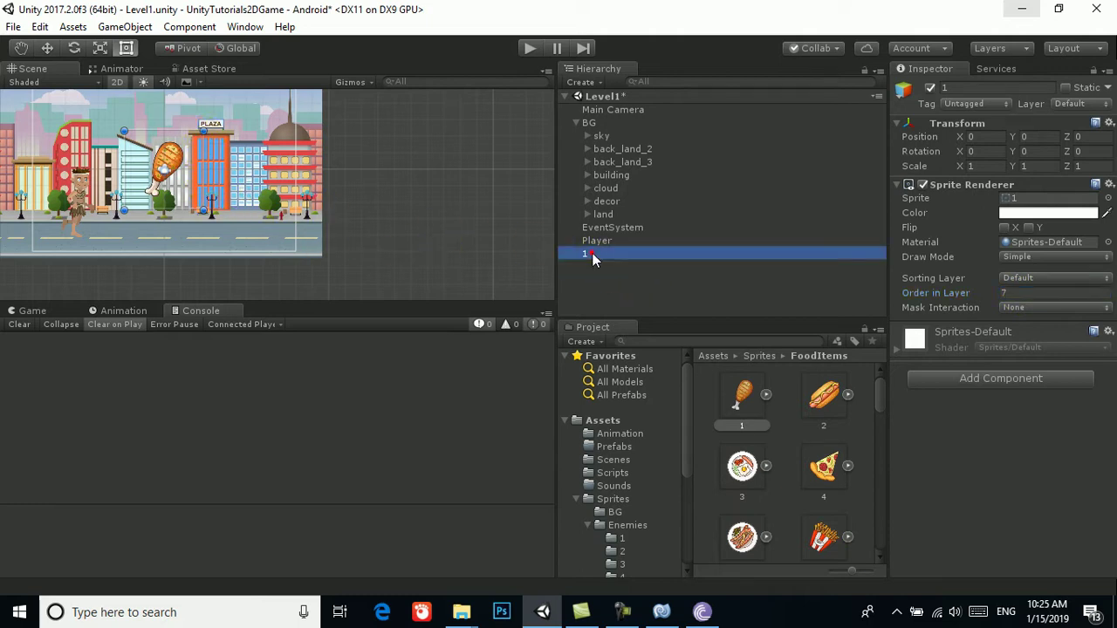
pyautogui.doubleClick(593, 253)
pyautogui.moveTo(327, 144)
pyautogui.mouseDown()
pyautogui.moveTo(274, 200)
pyautogui.moveTo(284, 227)
pyautogui.mouseUp()
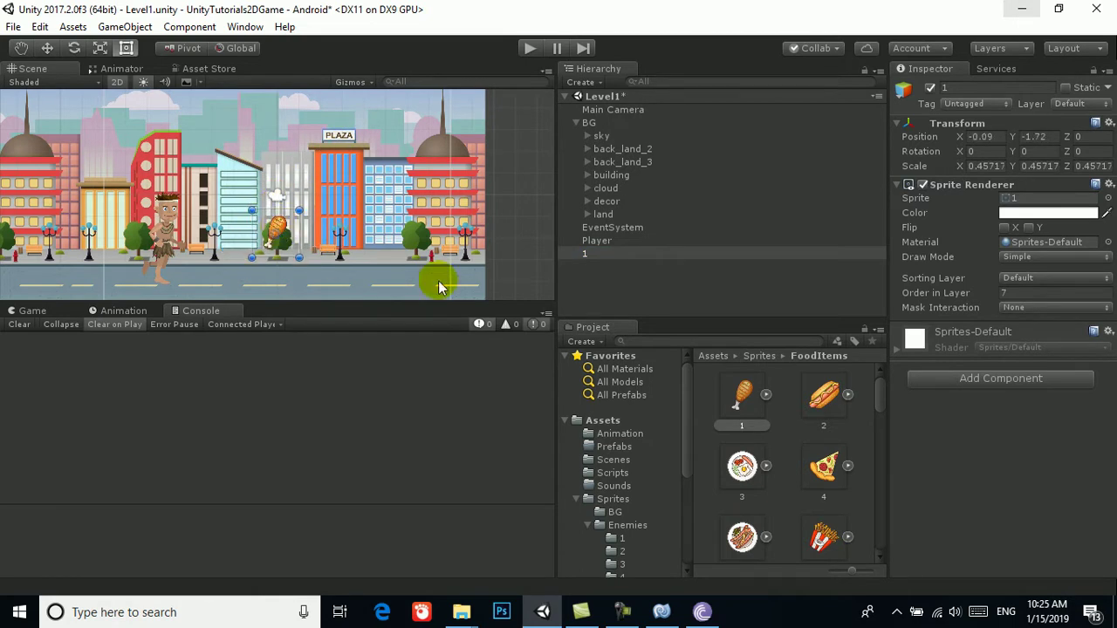
# Step: Add a Rigidbody 2D to sprite 1 with Freeze Position Y and Freeze Rotation Z
pyautogui.click(1021, 378)
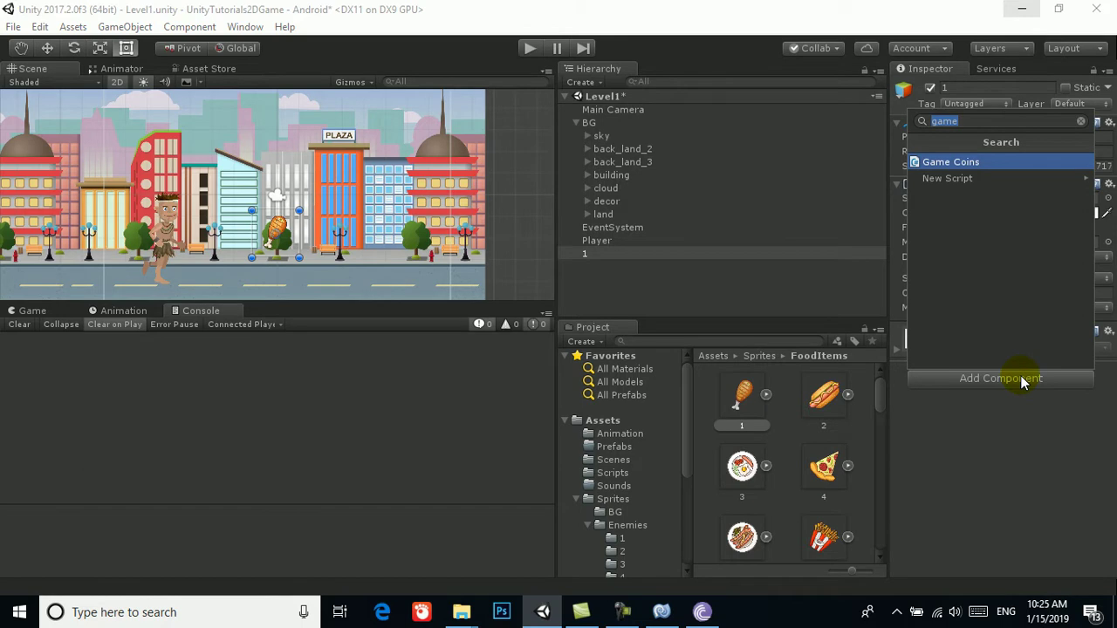
pyautogui.write('rigi')
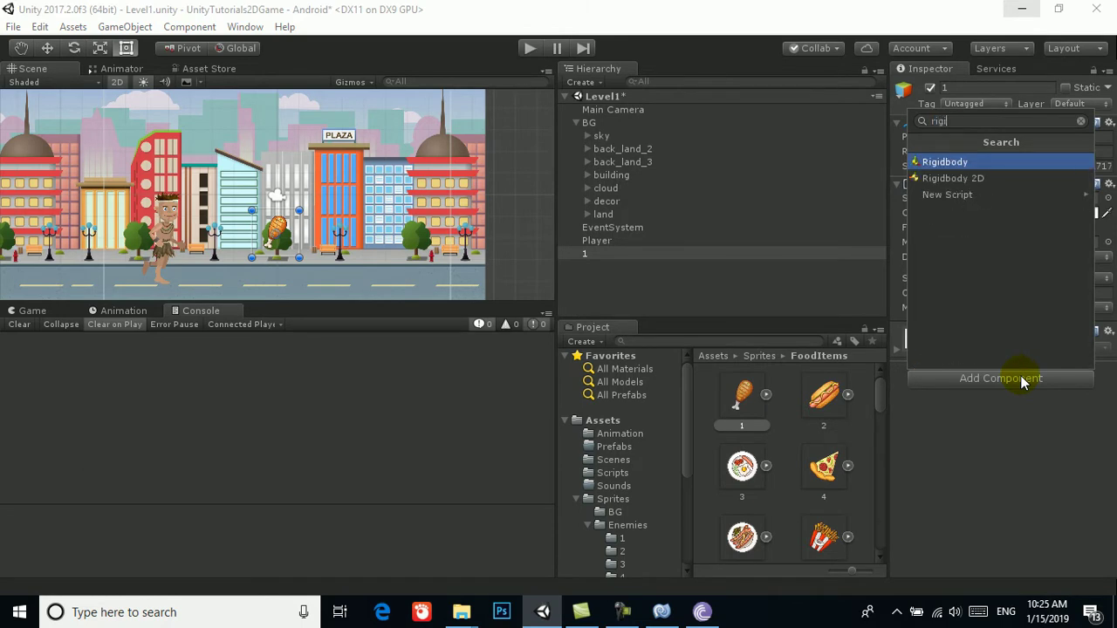
pyautogui.press('Down')
pyautogui.press('Return')
pyautogui.scroll(-3, 1020, 375)
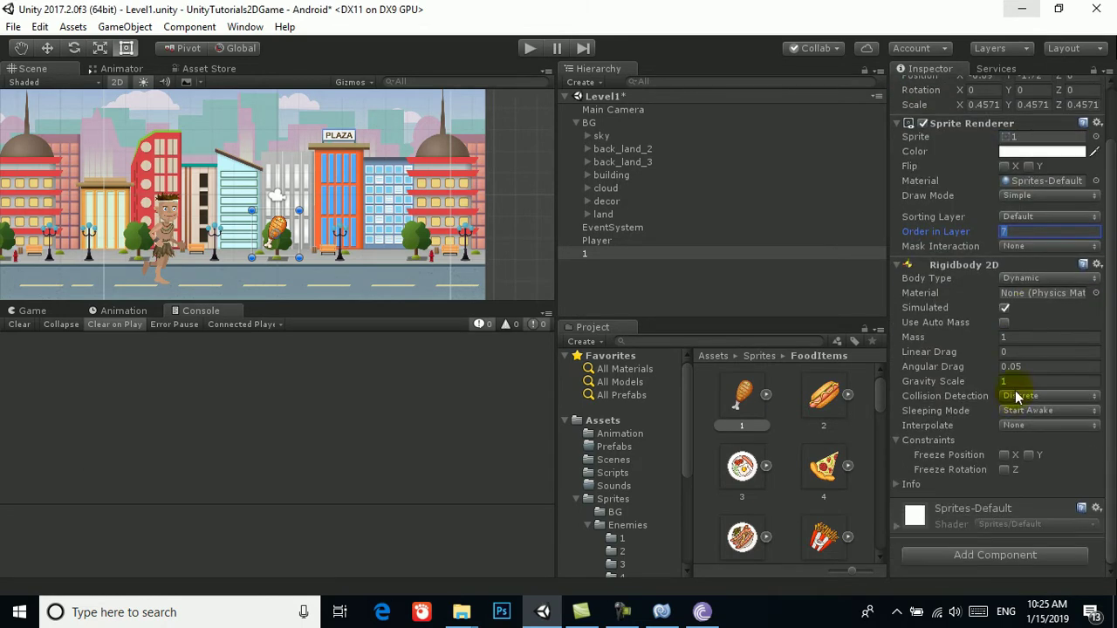
pyautogui.click(1029, 455)
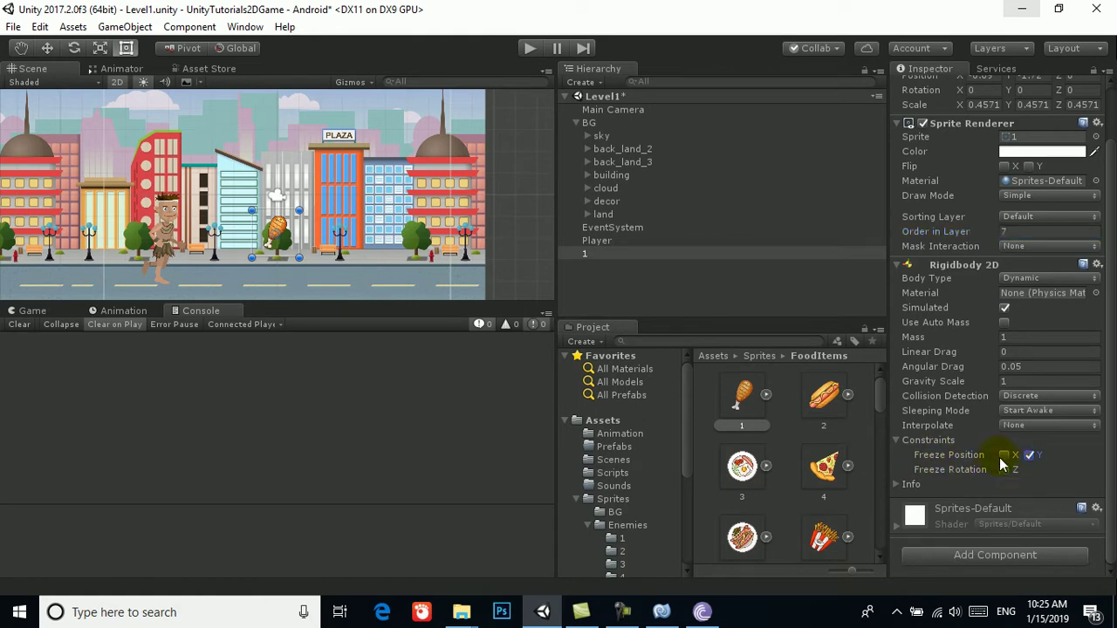
pyautogui.click(1004, 470)
# Step: Add a Polygon Collider 2D to sprite 1
pyautogui.click(995, 556)
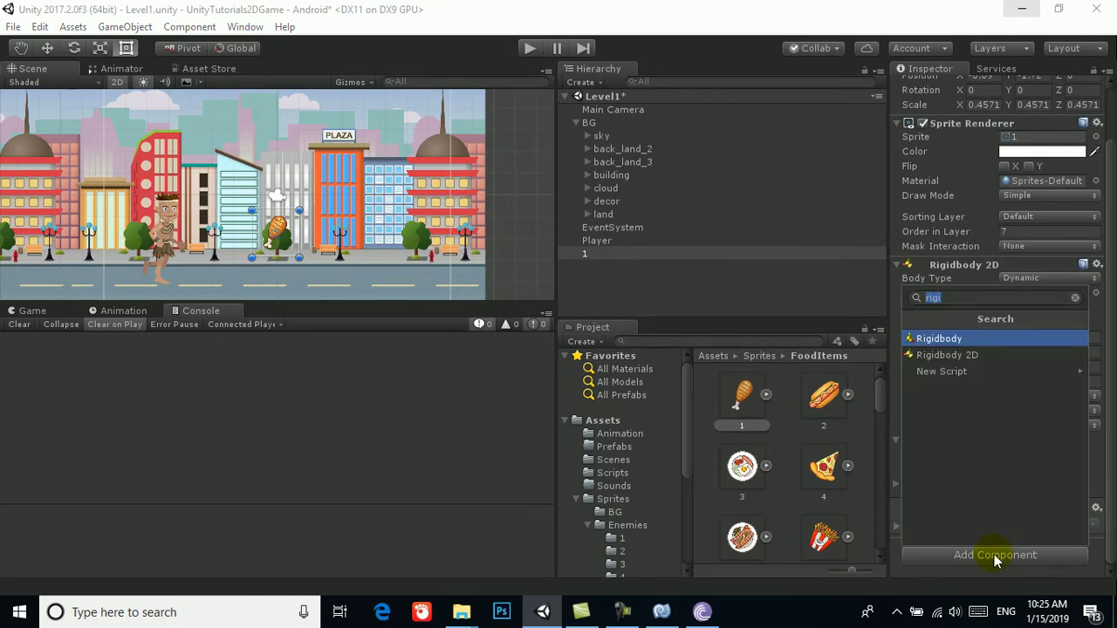
pyautogui.write('pol')
pyautogui.press('Return')
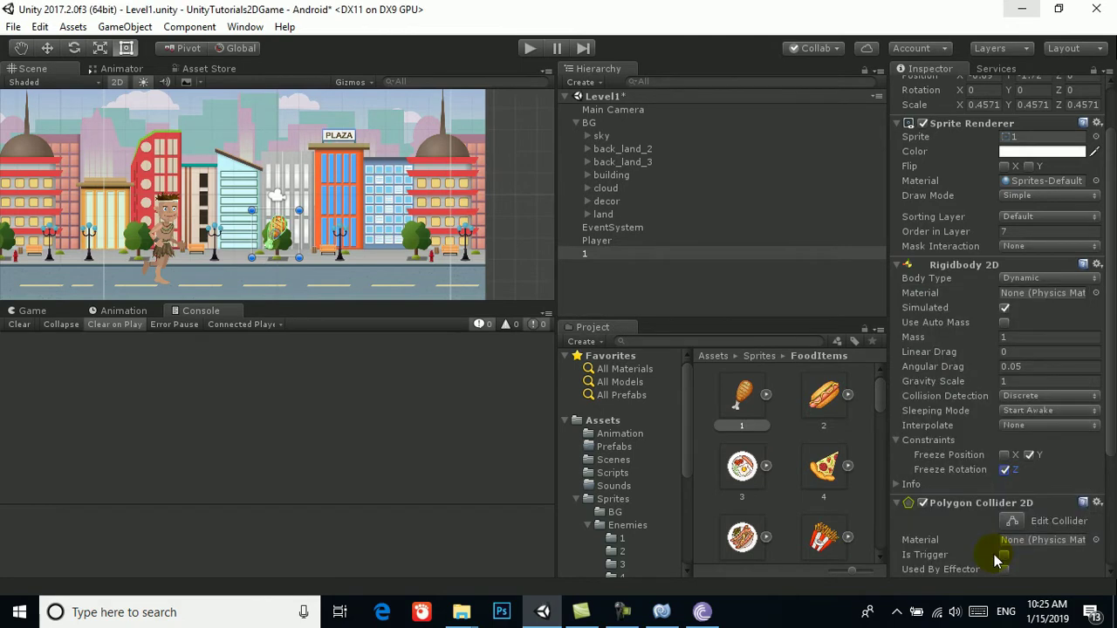
# Step: Tick Is Trigger on sprite 1's Polygon Collider 2D and save the Level1 scene
pyautogui.click(605, 253)
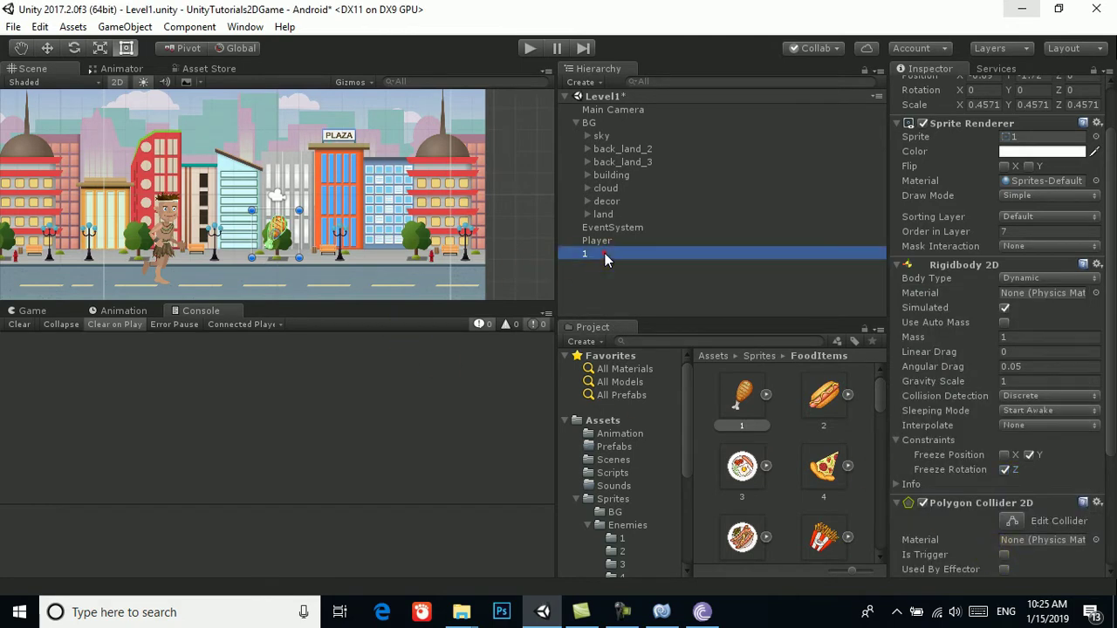
pyautogui.press('f')
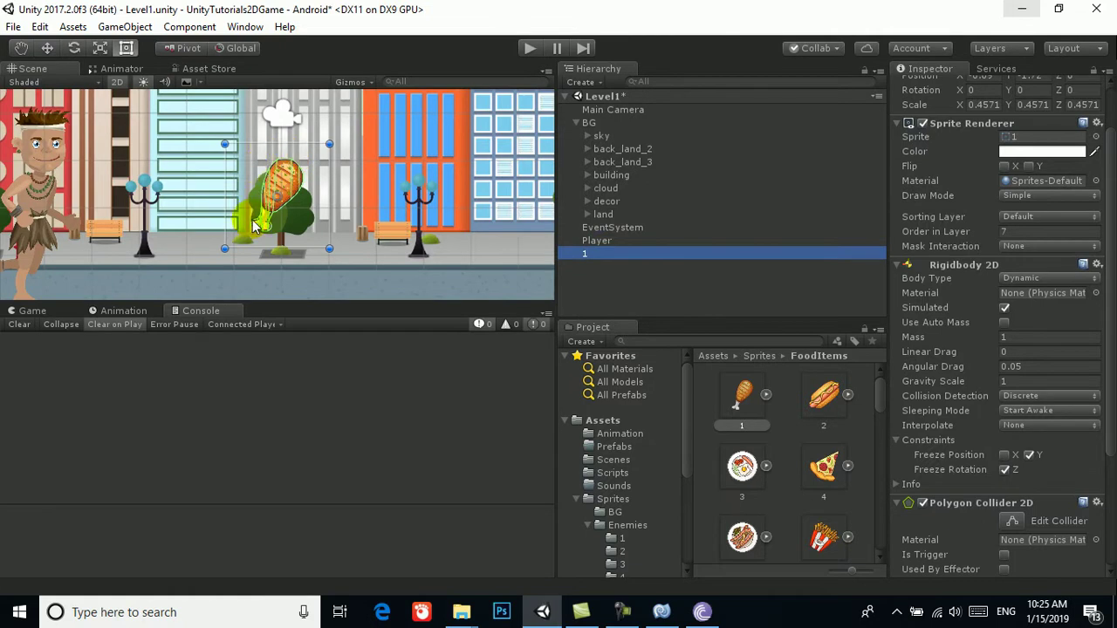
pyautogui.scroll(-5, 995, 497)
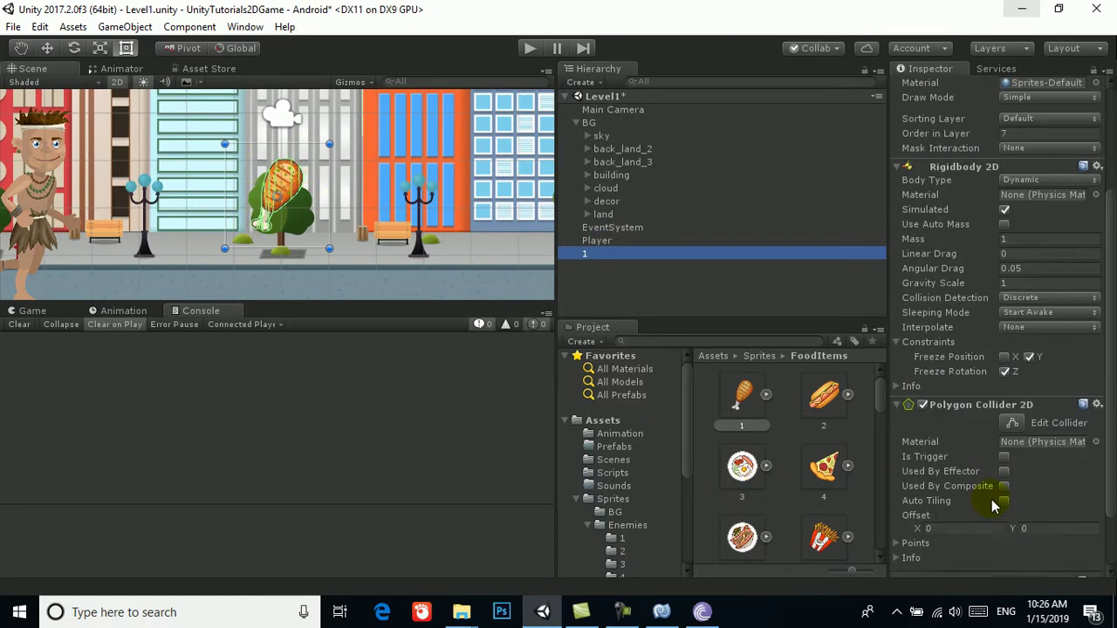
pyautogui.click(1005, 408)
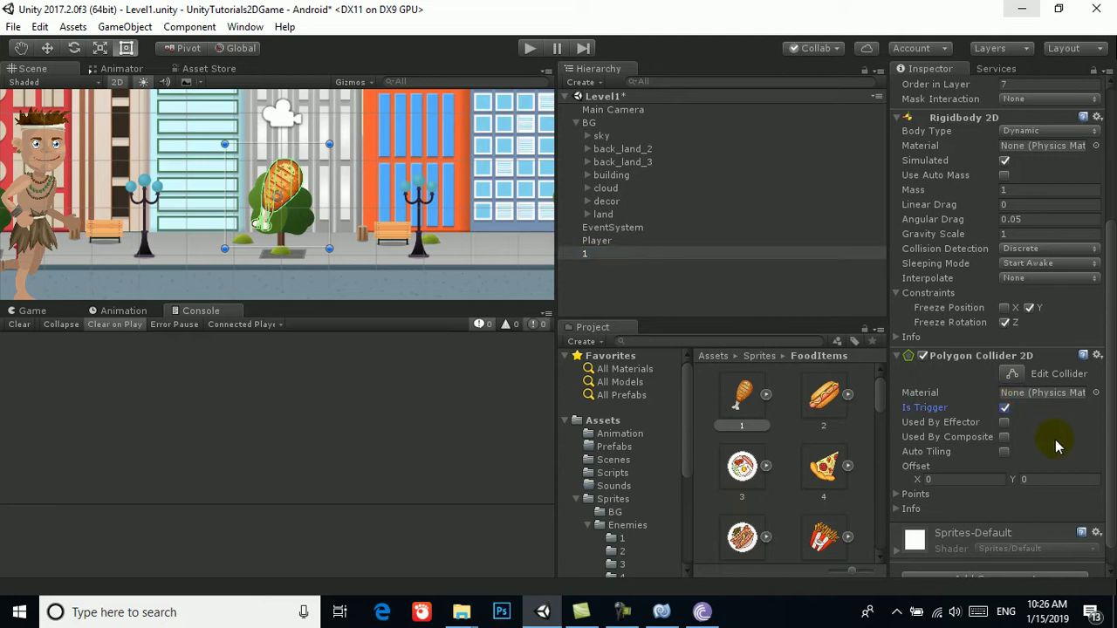
pyautogui.hotkey('ctrl', 's')
pyautogui.scroll(-1, 951, 423)
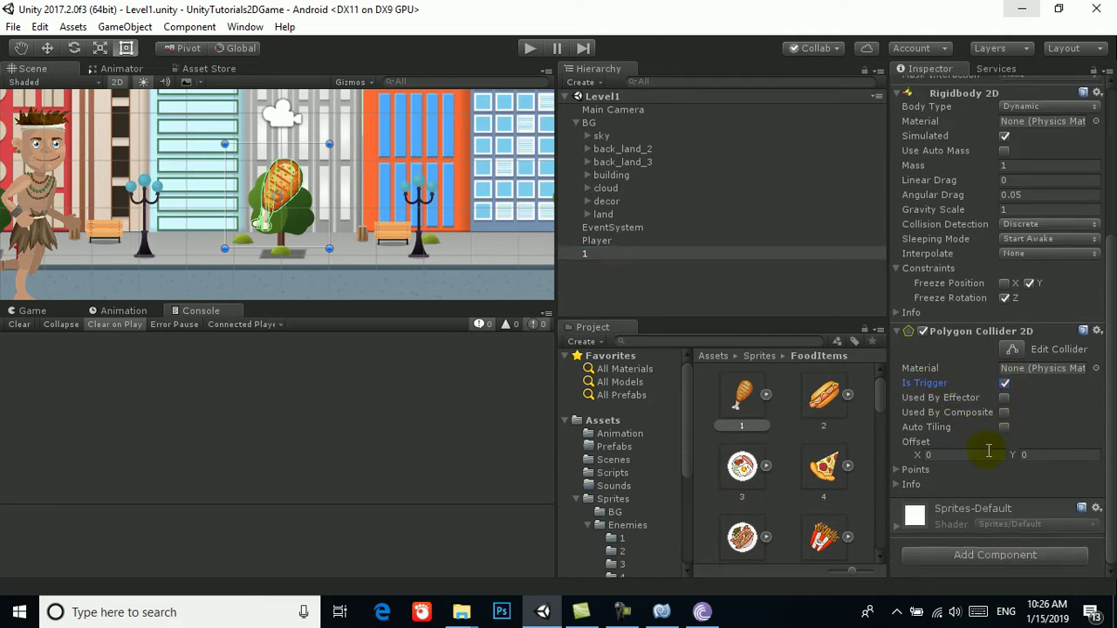
# Step: List the Scripts folder compactly, preview PickupEnemy and PickupPoints, then reselect object 1
pyautogui.click(617, 473)
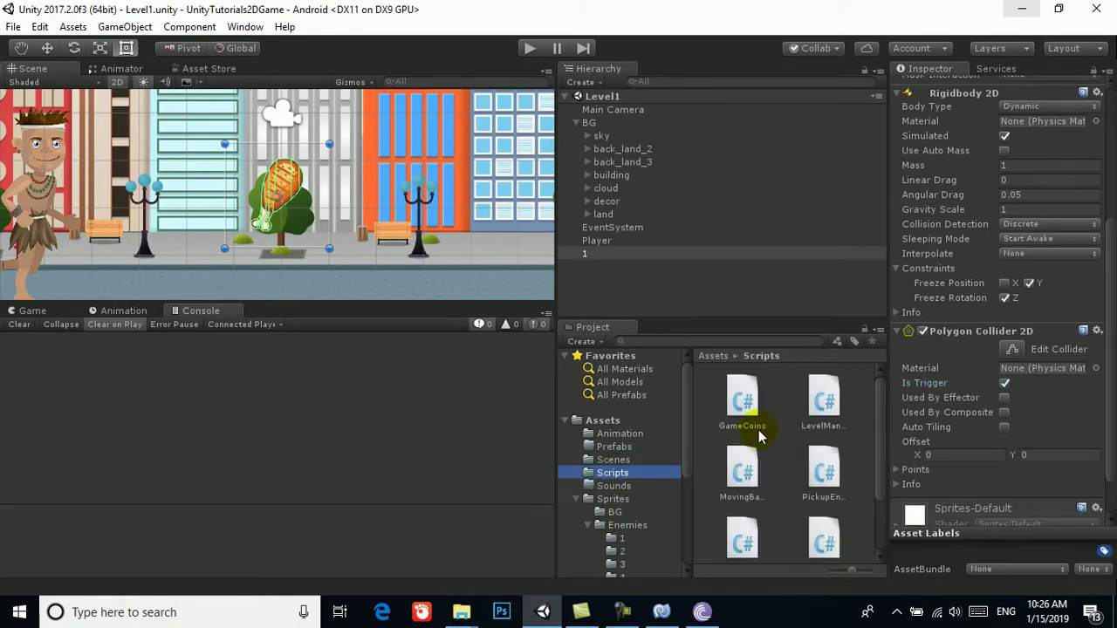
pyautogui.moveTo(847, 569); pyautogui.dragTo(812, 574)
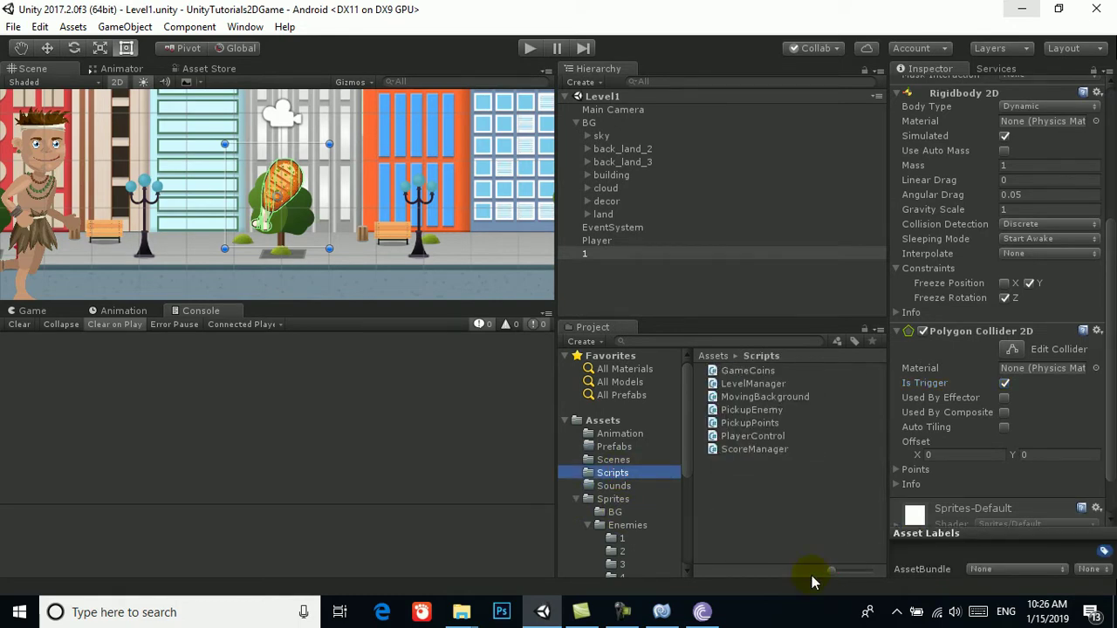
pyautogui.click(748, 371)
pyautogui.click(752, 409)
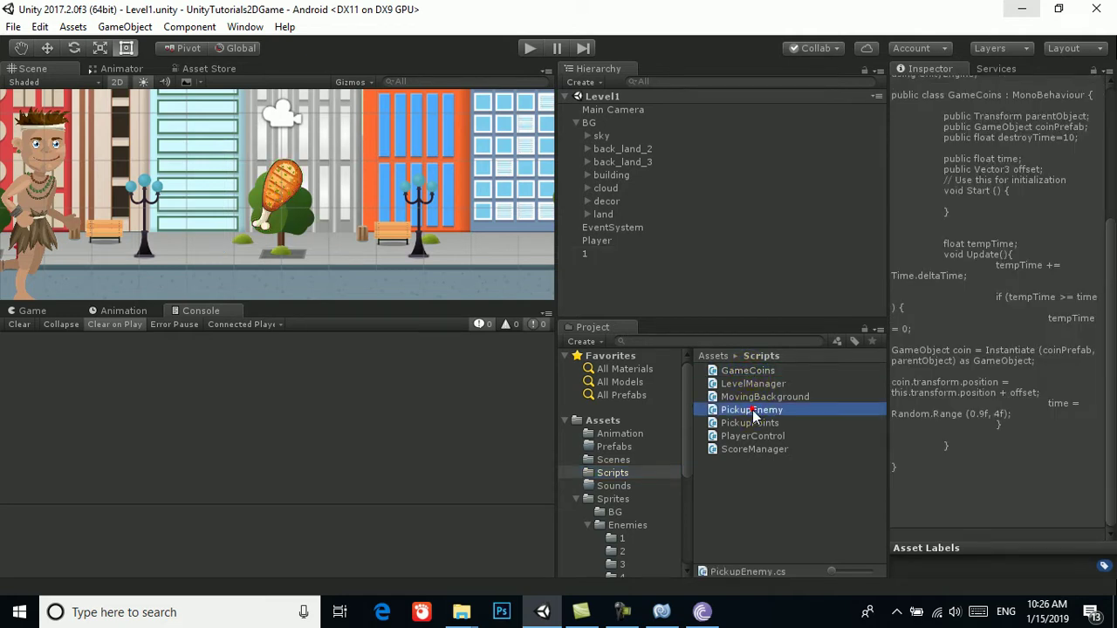
pyautogui.click(759, 423)
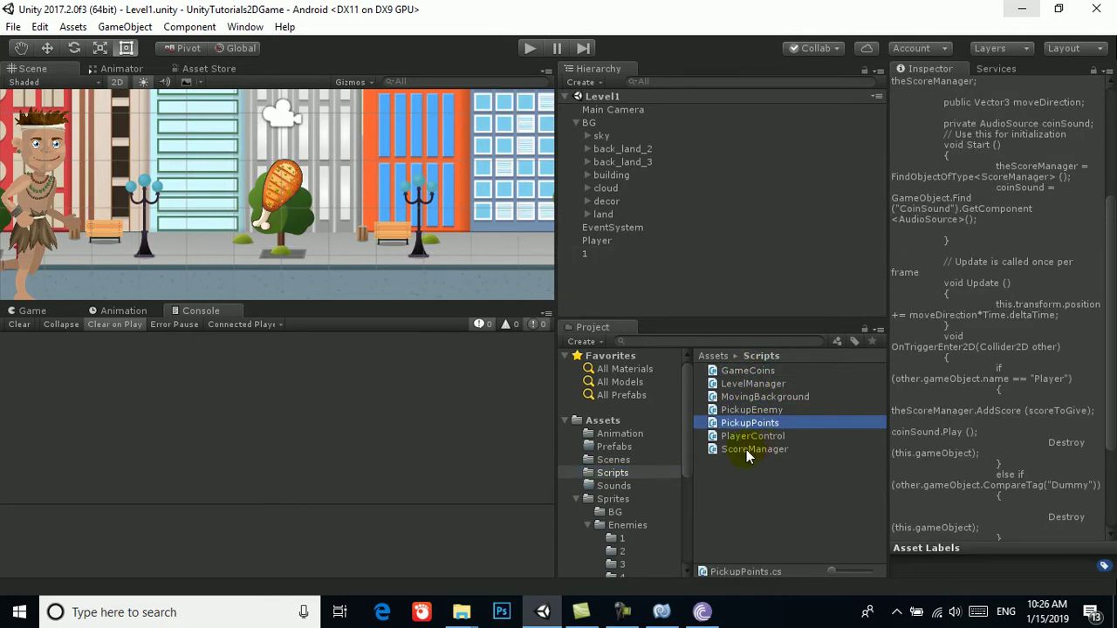
pyautogui.moveTo(752, 449); pyautogui.dragTo(584, 253)
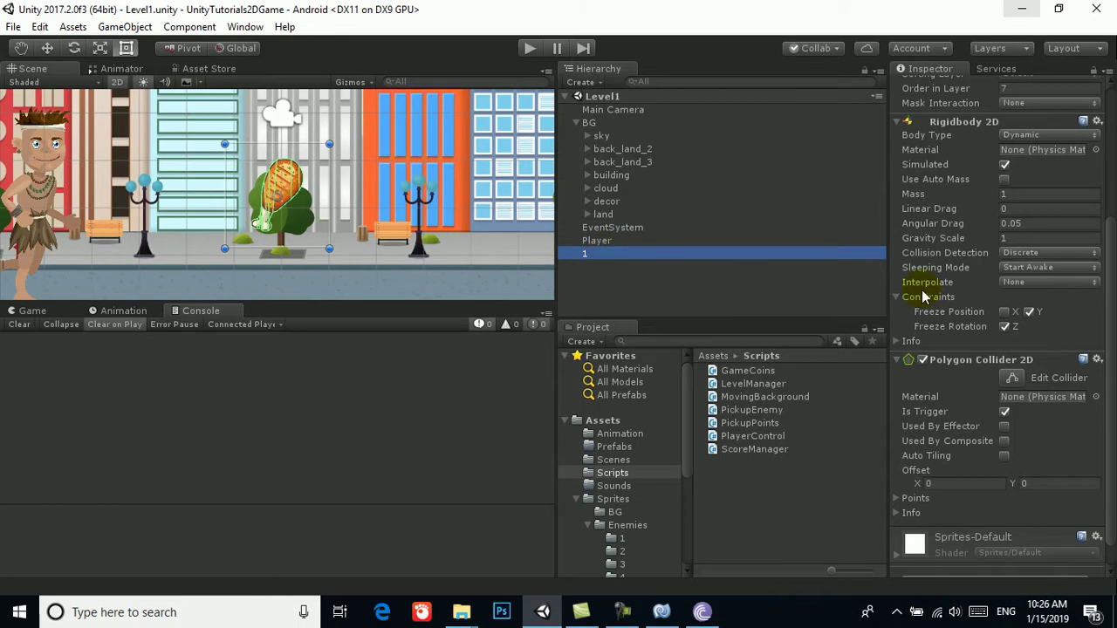
pyautogui.scroll(-2, 976, 395)
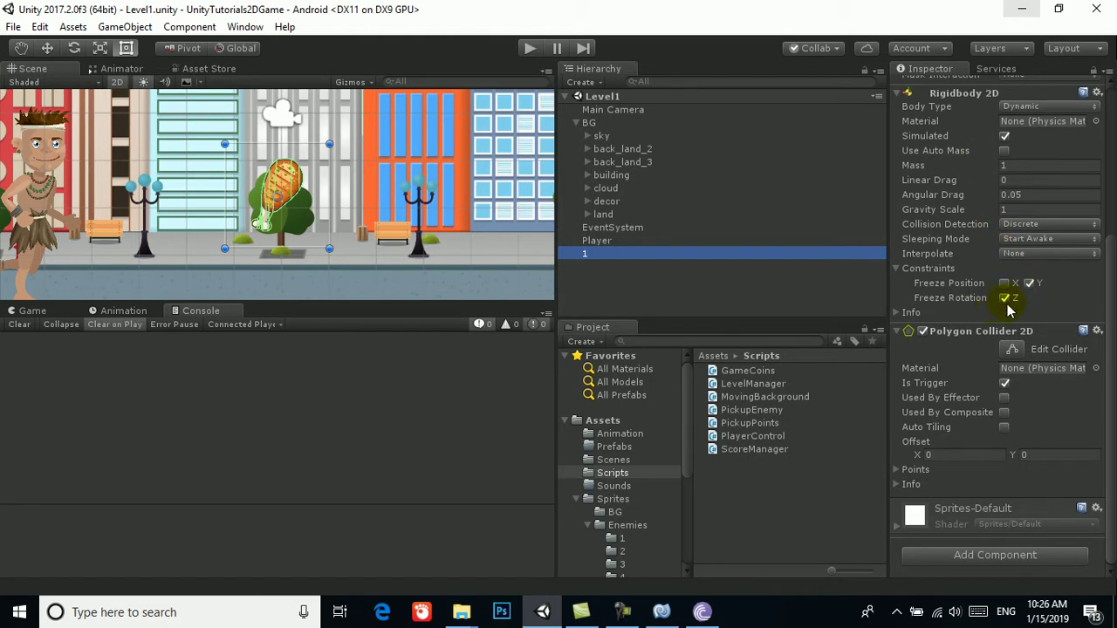
# Step: Attach Pickup Points to sprite 1 with Score To Give 10 and Move Direction X -6
pyautogui.click(992, 555)
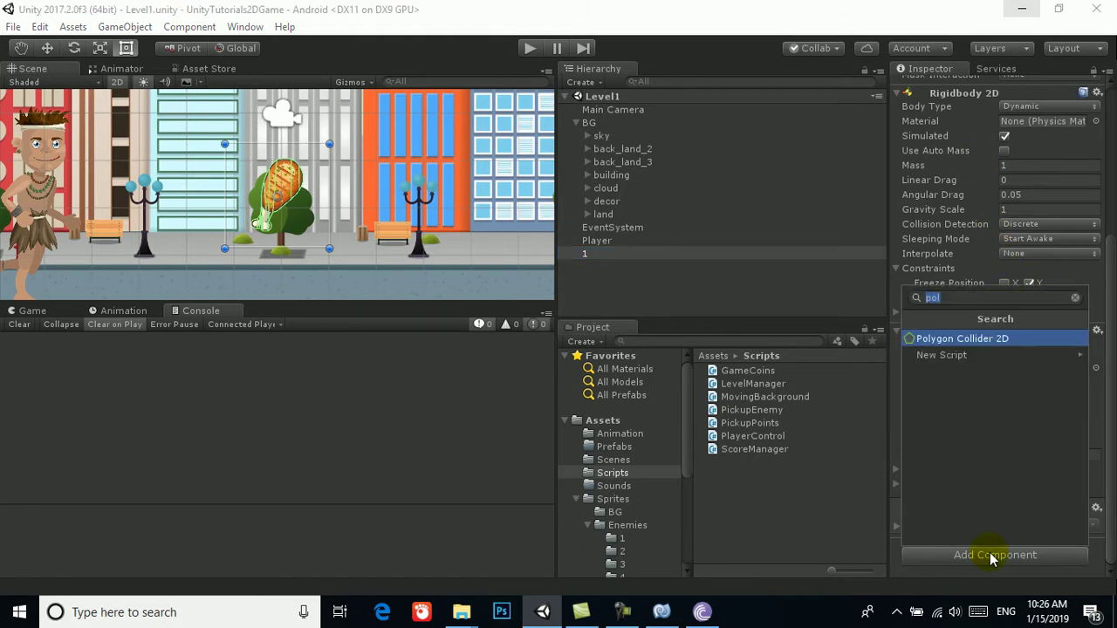
pyautogui.write('pic')
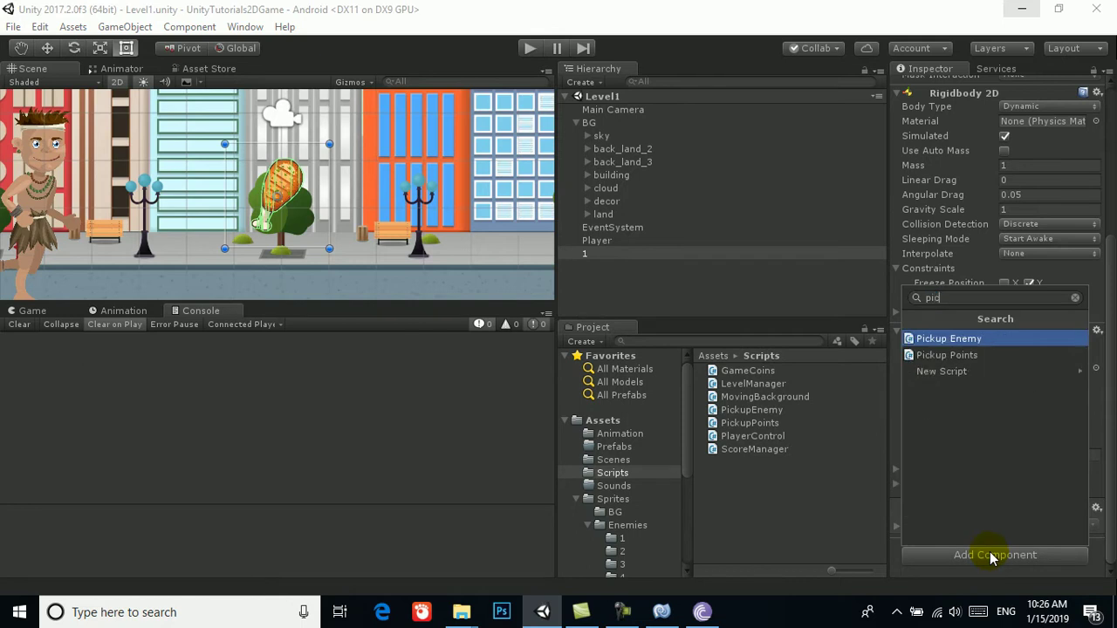
pyautogui.press('Down')
pyautogui.press('Return')
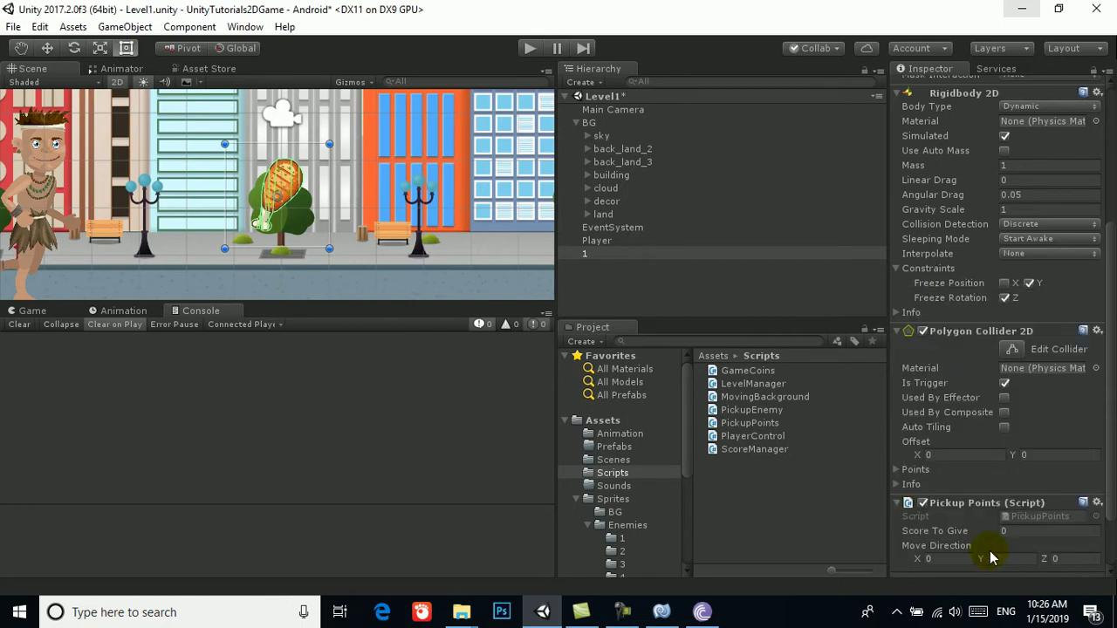
pyautogui.scroll(-3, 990, 511)
pyautogui.click(1031, 457)
pyautogui.click(990, 463)
pyautogui.write('10')
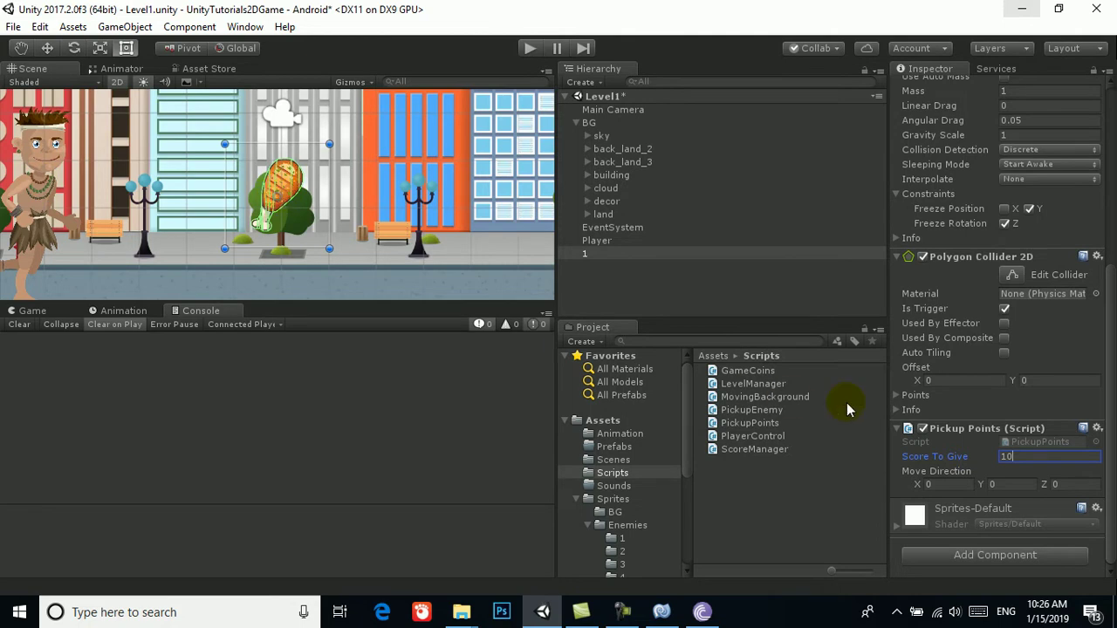
pyautogui.click(938, 484)
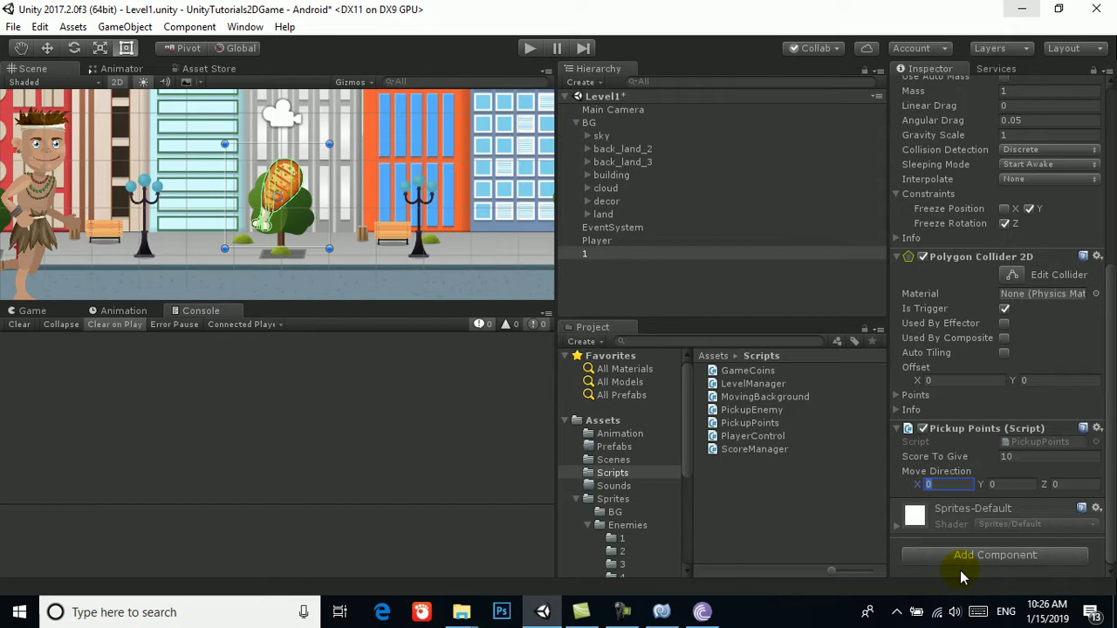
pyautogui.write('-6')
# Step: Save the scene and rename object 1 to Coin1
pyautogui.hotkey('ctrl', 's')
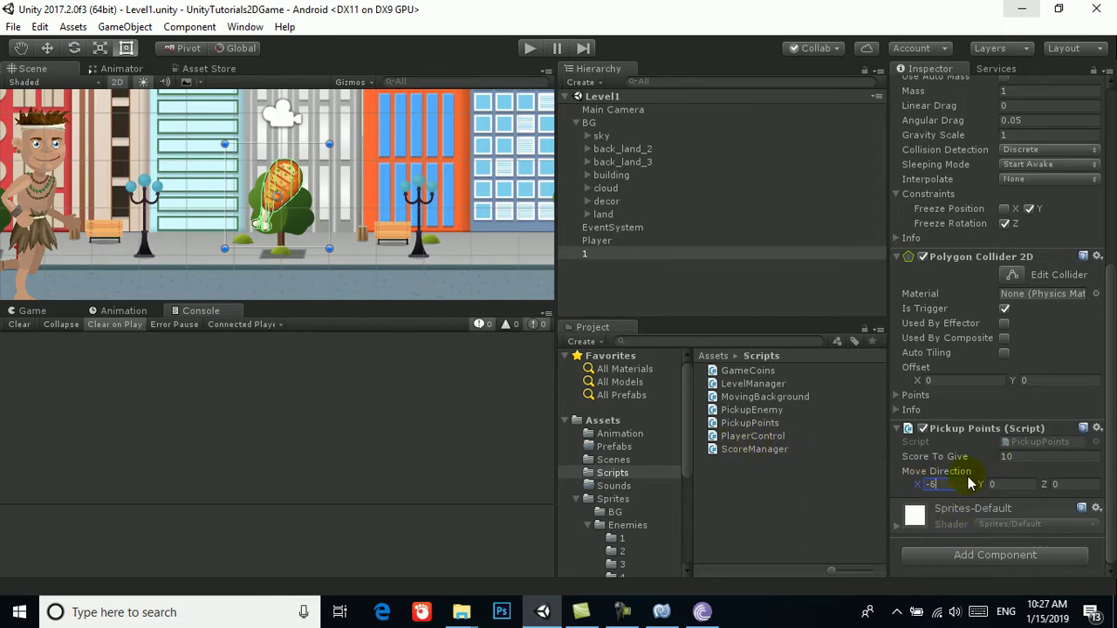
pyautogui.click(593, 253)
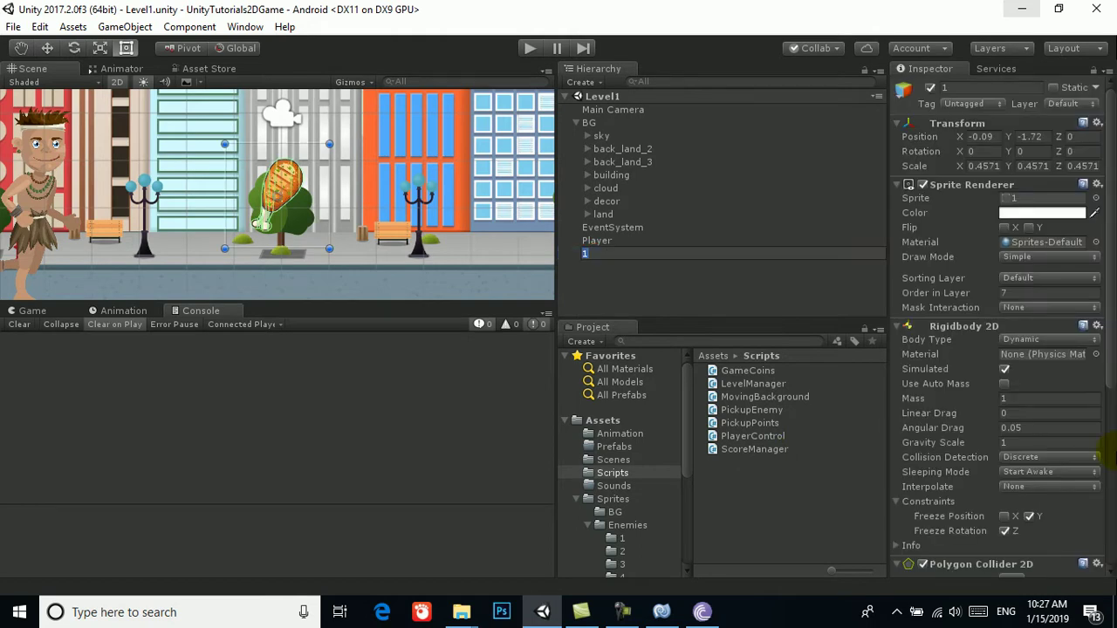
pyautogui.write('Coin')
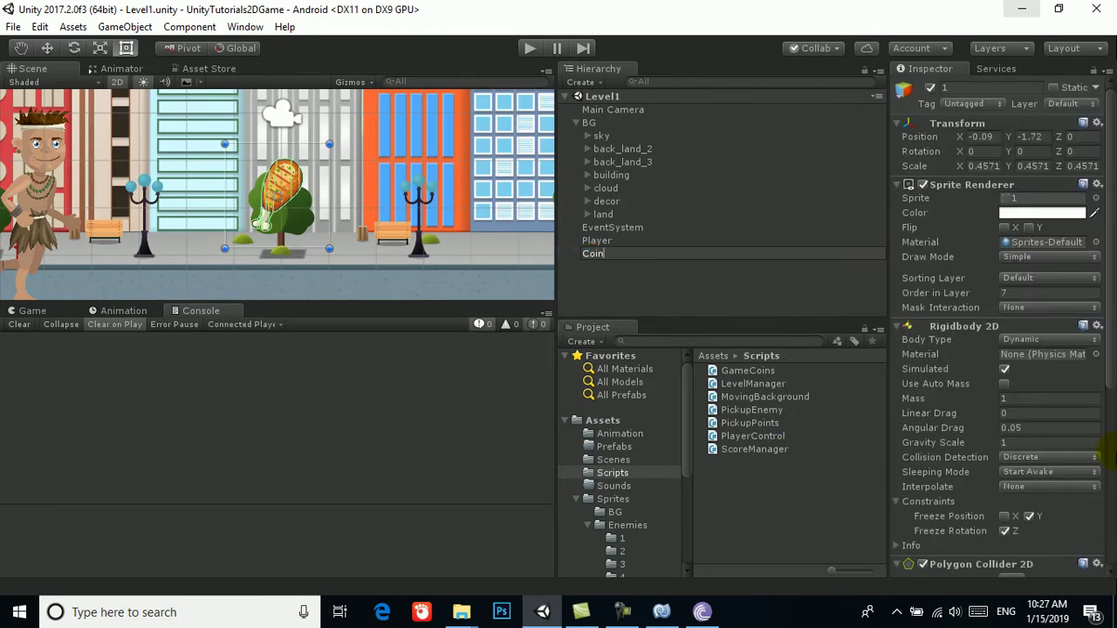
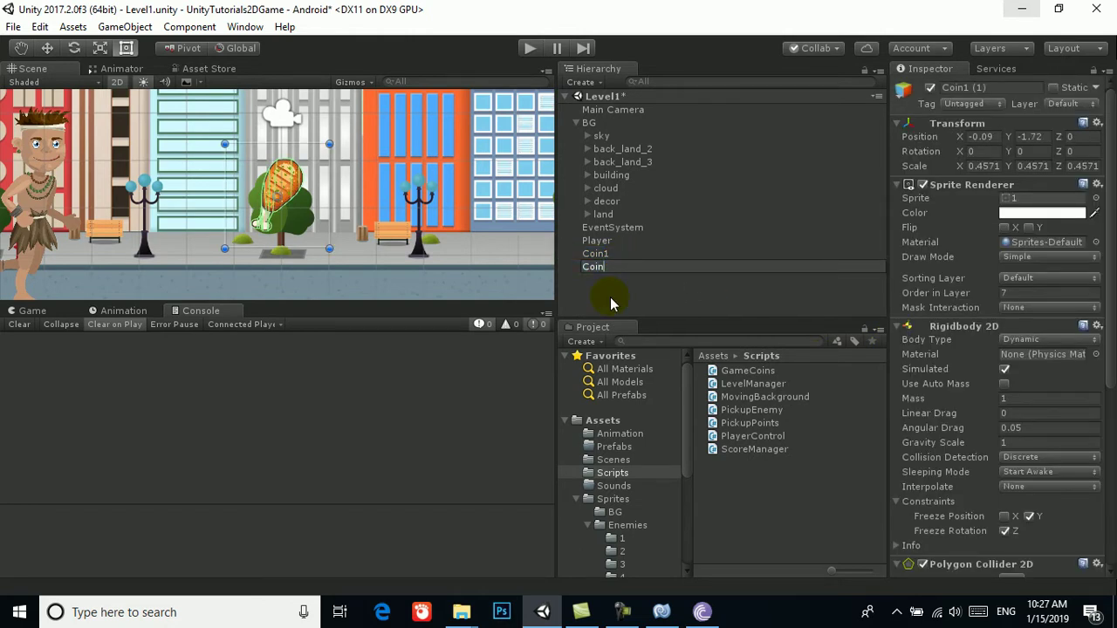
# Step: Name the duplicate Coin2 and swap its drumstick sprite for FoodItems sprite 2, the hot dog
pyautogui.write('2')
pyautogui.press('Return')
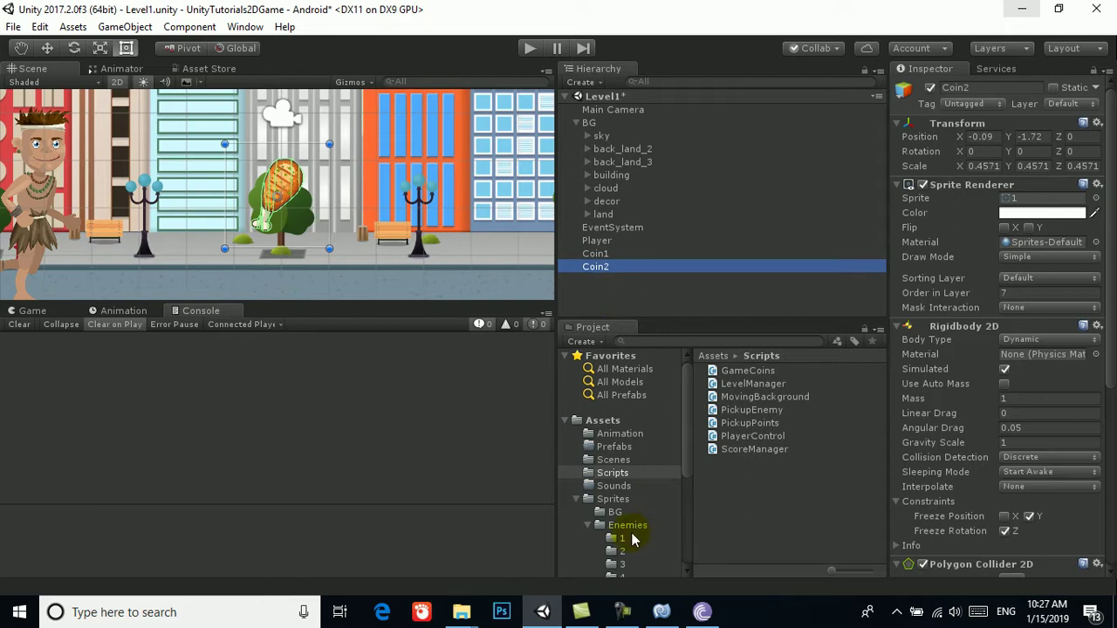
pyautogui.scroll(-5, 632, 510)
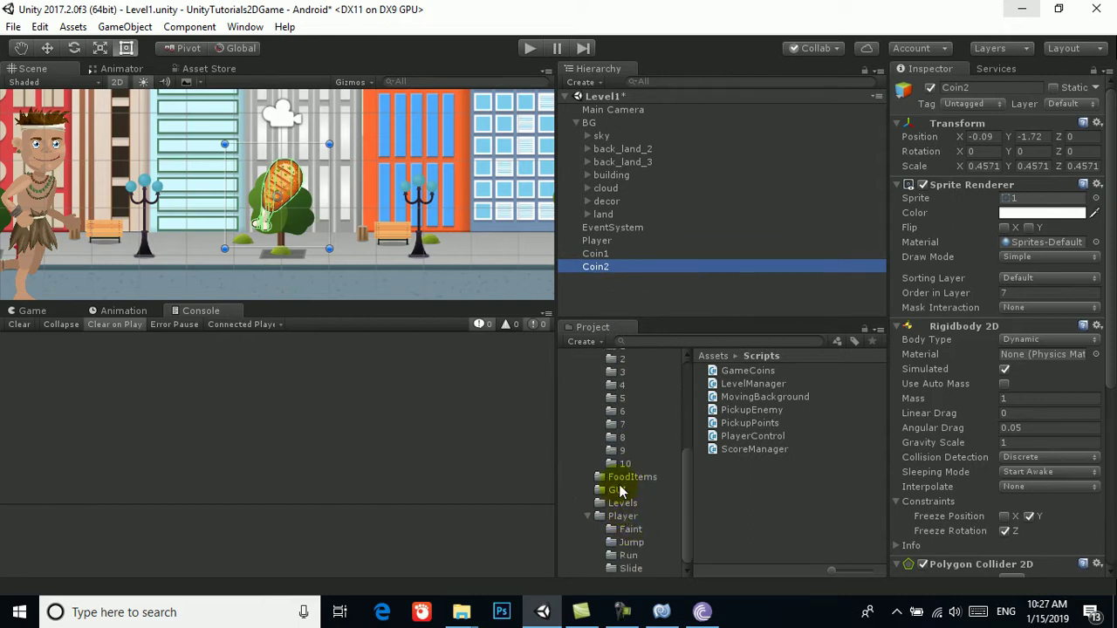
pyautogui.click(630, 477)
pyautogui.moveTo(713, 384); pyautogui.dragTo(1035, 201)
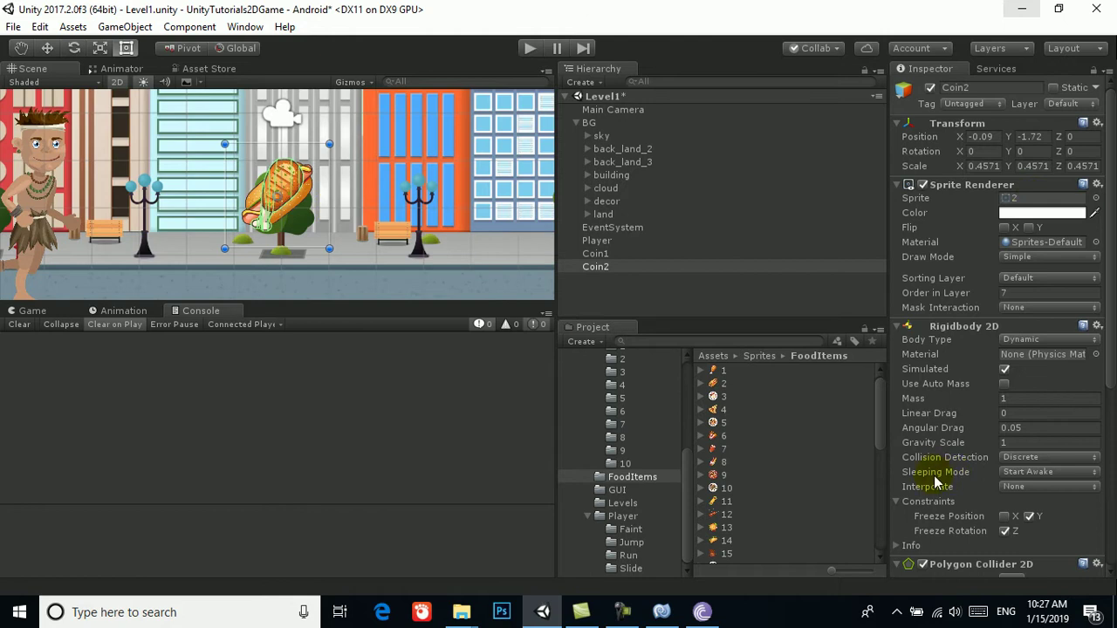
pyautogui.scroll(5, 645, 467)
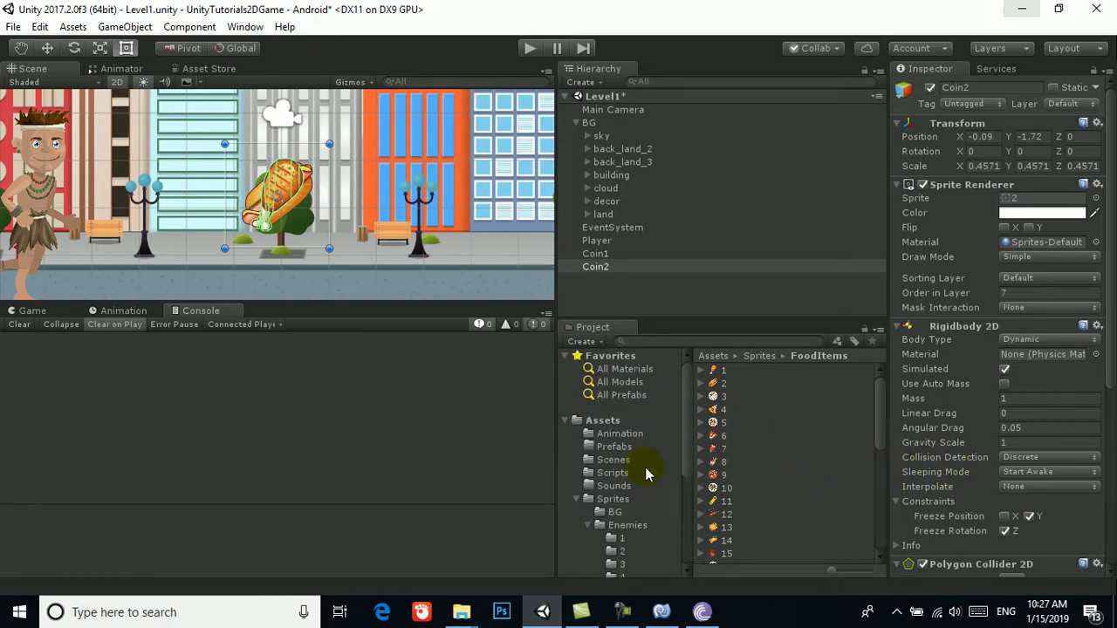
# Step: Make Coin1 and Coin2 prefabs by dragging them into the Prefabs folder
pyautogui.click(618, 447)
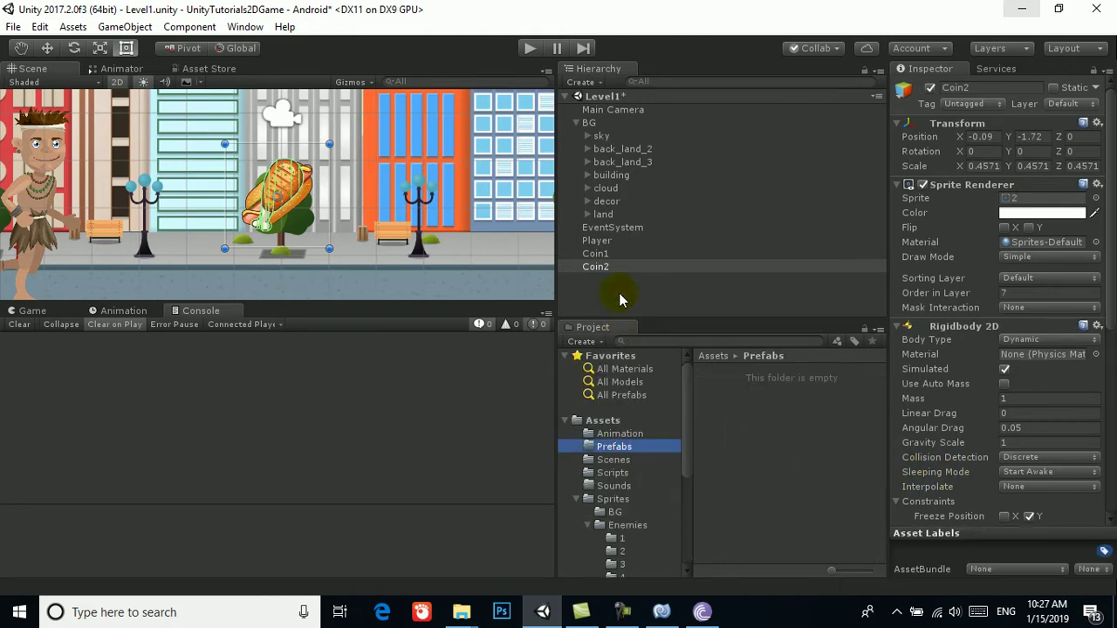
pyautogui.click(598, 266)
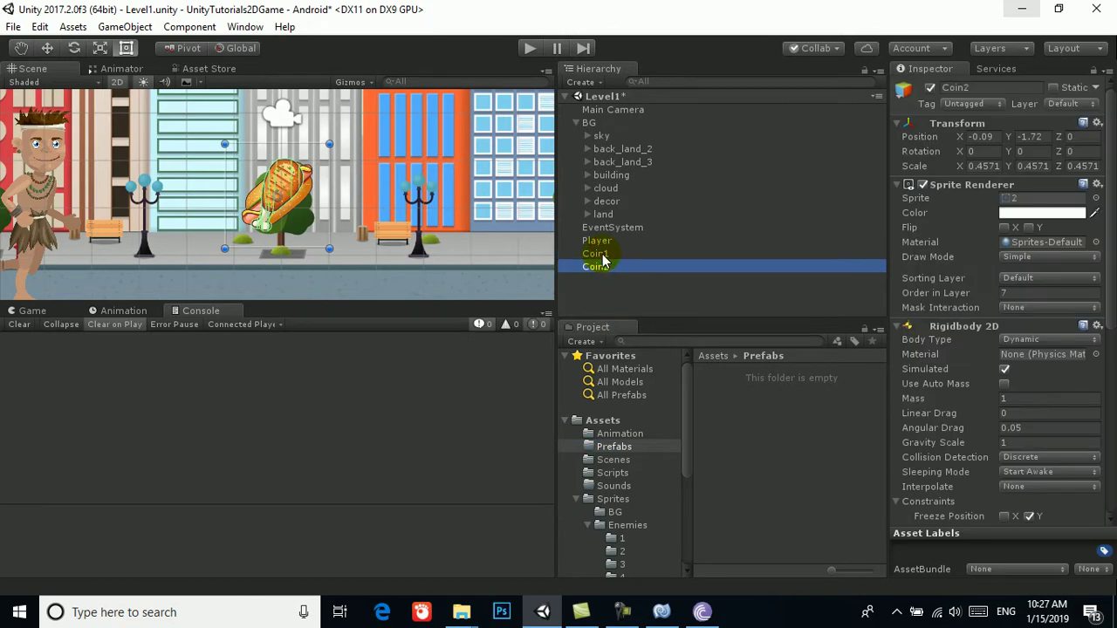
pyautogui.moveTo(601, 256); pyautogui.dragTo(728, 389)
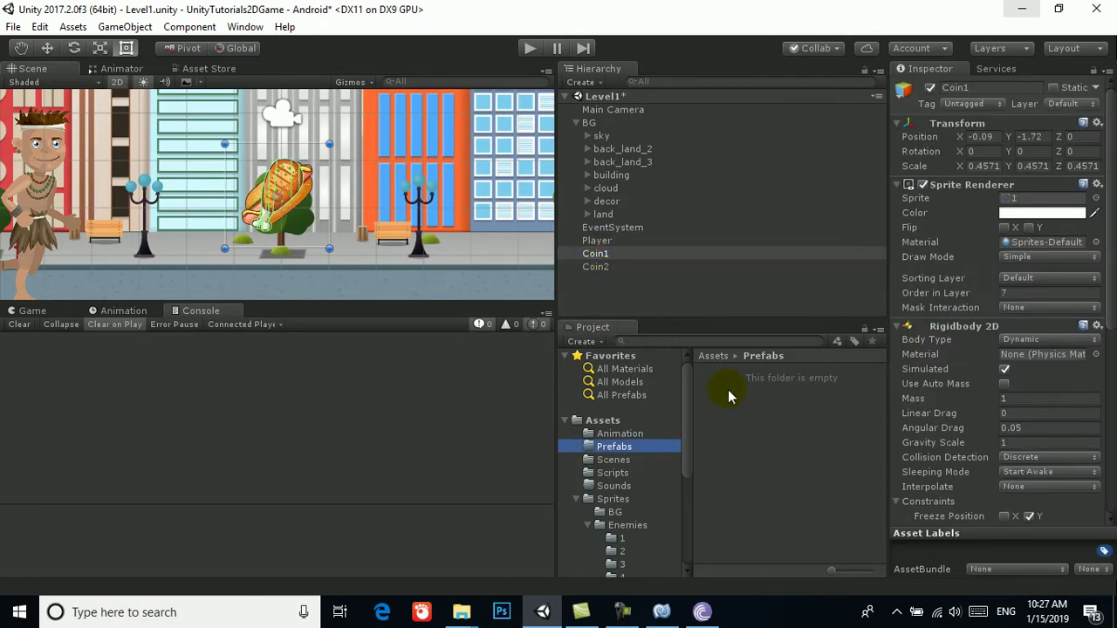
pyautogui.moveTo(728, 389); pyautogui.dragTo(727, 389)
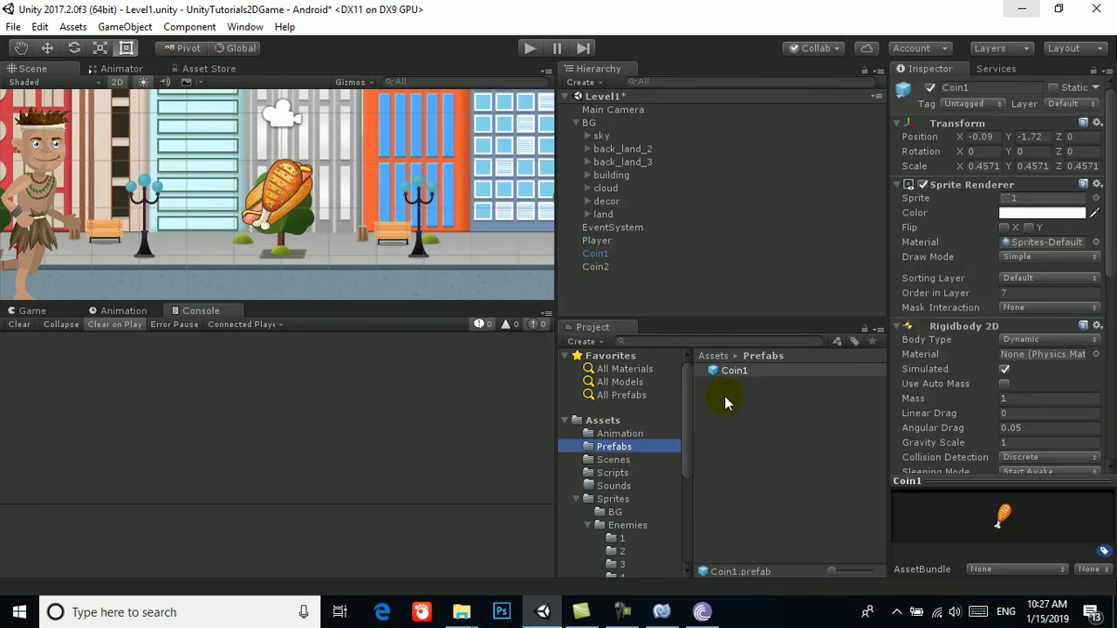
pyautogui.moveTo(609, 267); pyautogui.dragTo(715, 411)
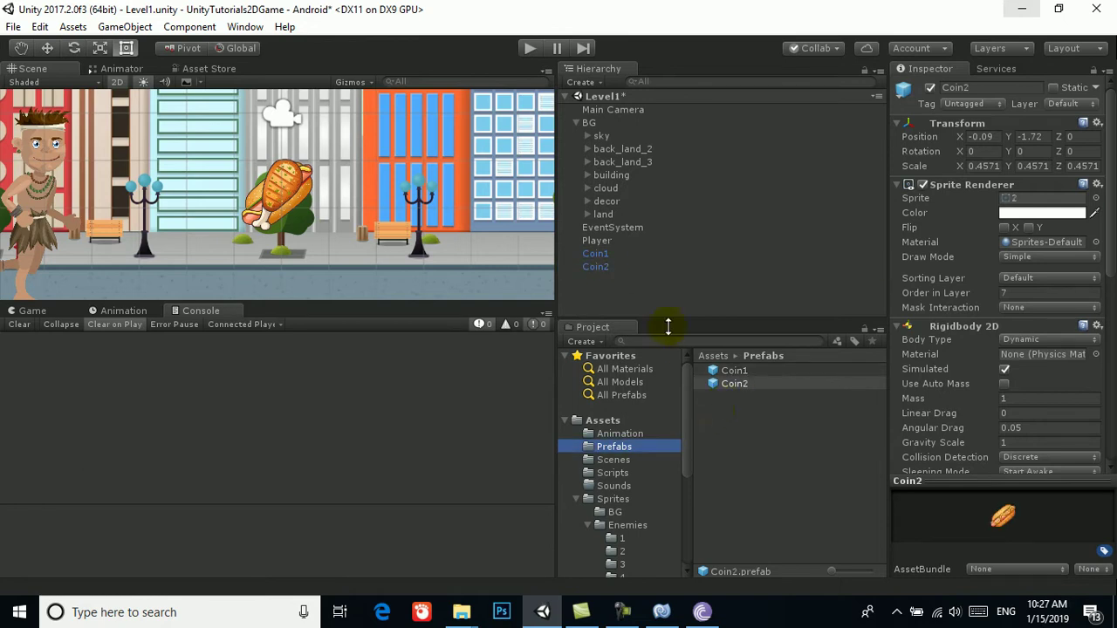
# Step: Delete both coins from the Level1 scene and save it
pyautogui.click(610, 275)
pyautogui.click(599, 254)
pyautogui.keyDown('shift'); pyautogui.click(602, 267); pyautogui.keyUp('shift')
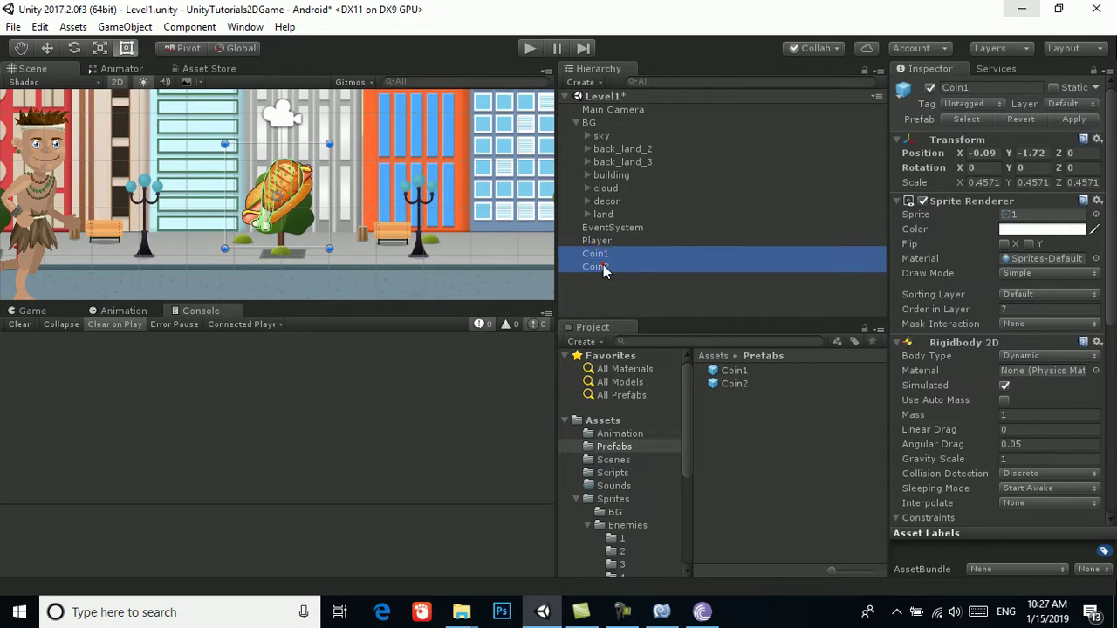
pyautogui.press('Delete')
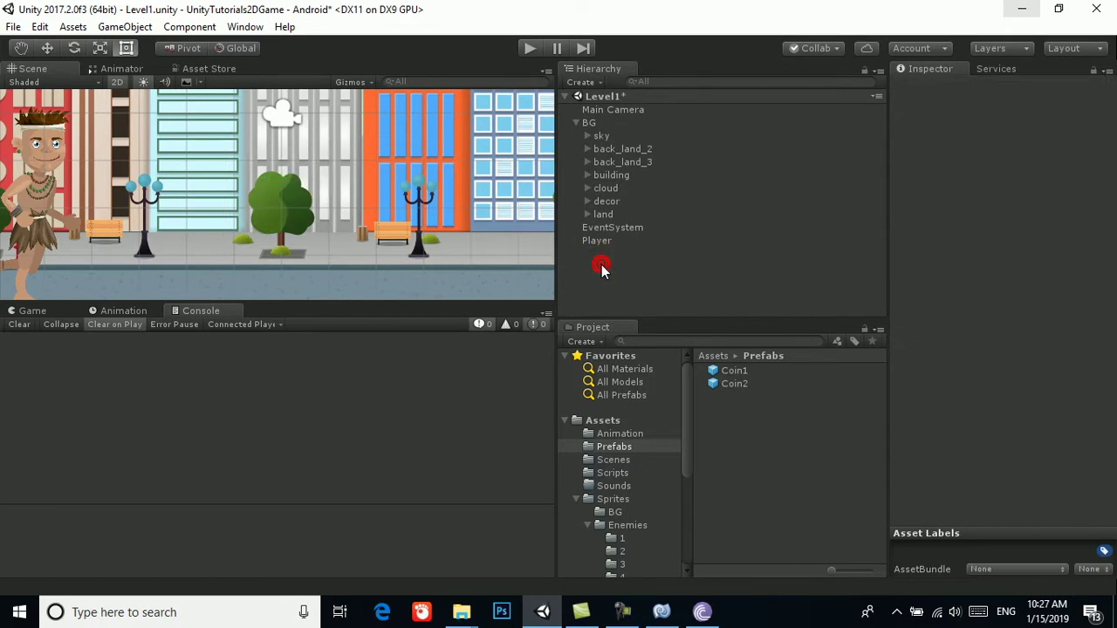
pyautogui.hotkey('ctrl', 's')
# Step: Open the Sprites/Enemies/1 folder and browse enemy 1's sprites
pyautogui.scroll(-5, 632, 455)
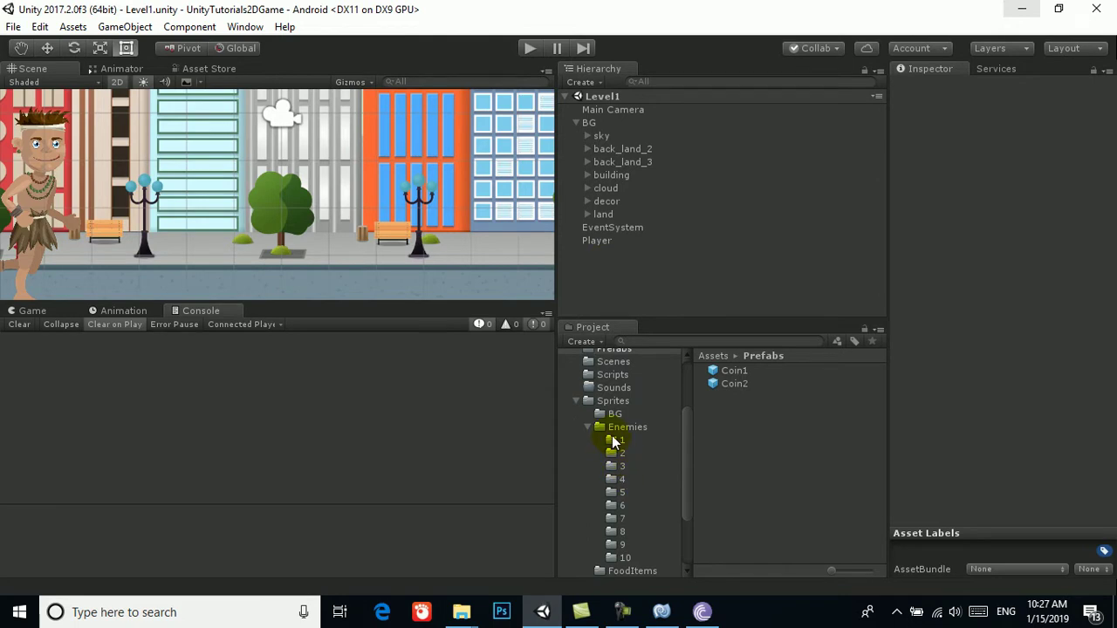
pyautogui.click(618, 441)
pyautogui.scroll(-5, 765, 432)
pyautogui.scroll(-5, 768, 454)
pyautogui.scroll(-5, 771, 467)
pyautogui.scroll(-5, 770, 468)
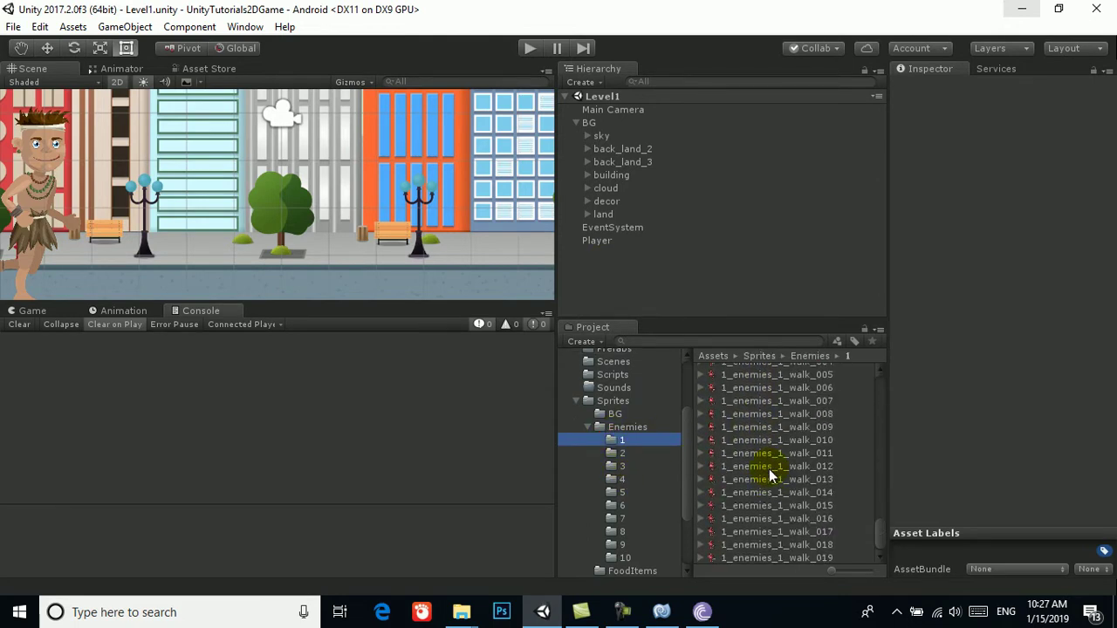
pyautogui.scroll(4, 769, 471)
pyautogui.click(787, 457)
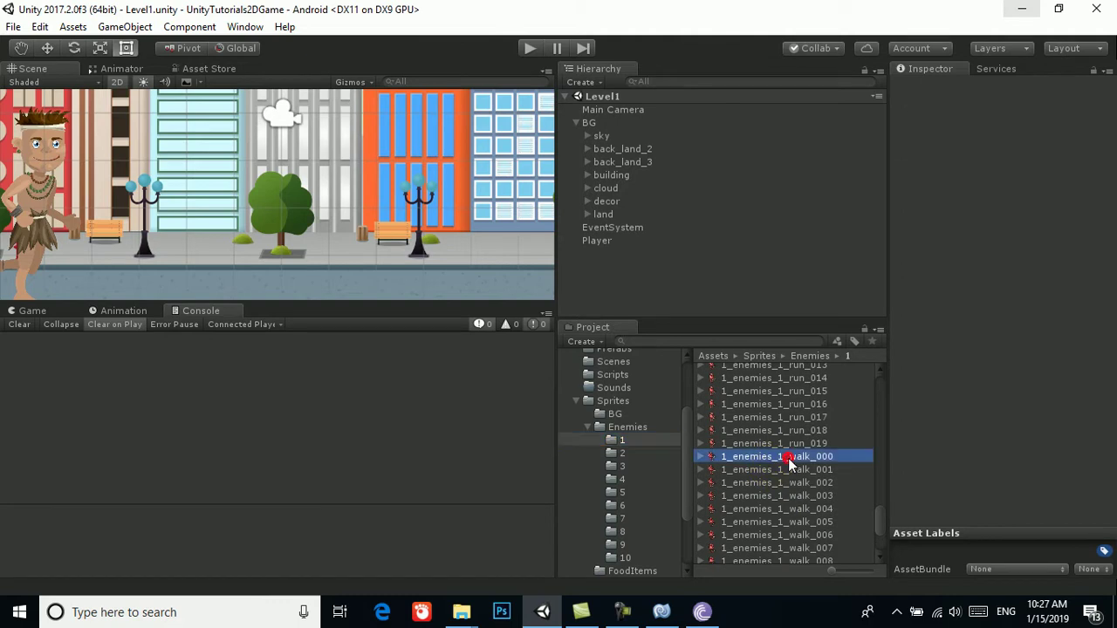
pyautogui.scroll(6, 788, 458)
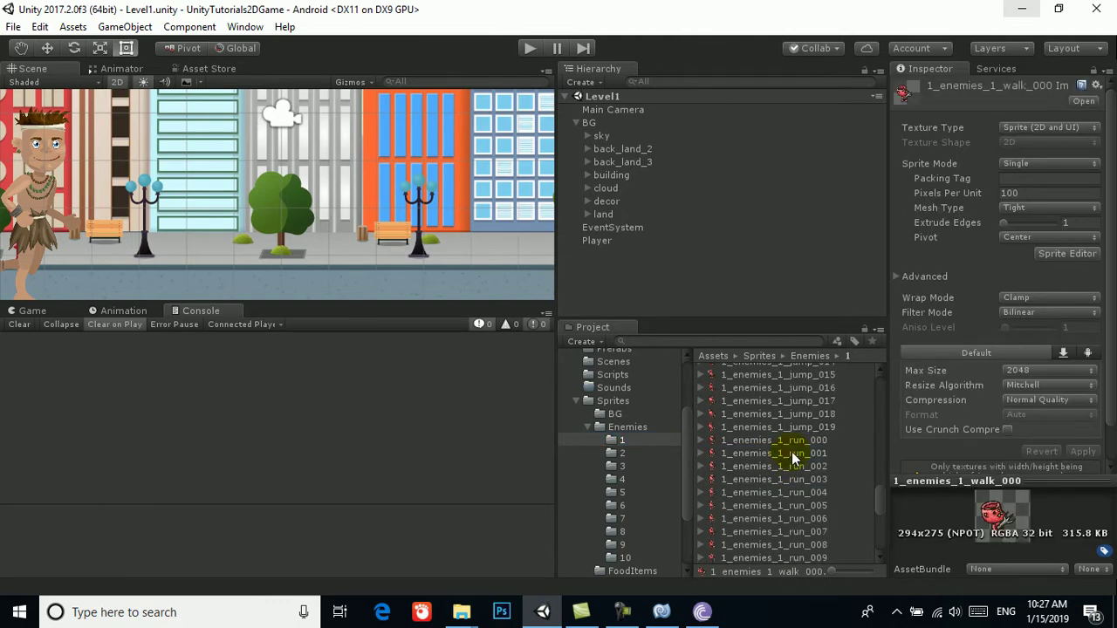
# Step: Select frames 1_enemies_1_run_001 through run_019 and drag them into the level
pyautogui.click(791, 453)
pyautogui.hotkey('shift', 'Down')
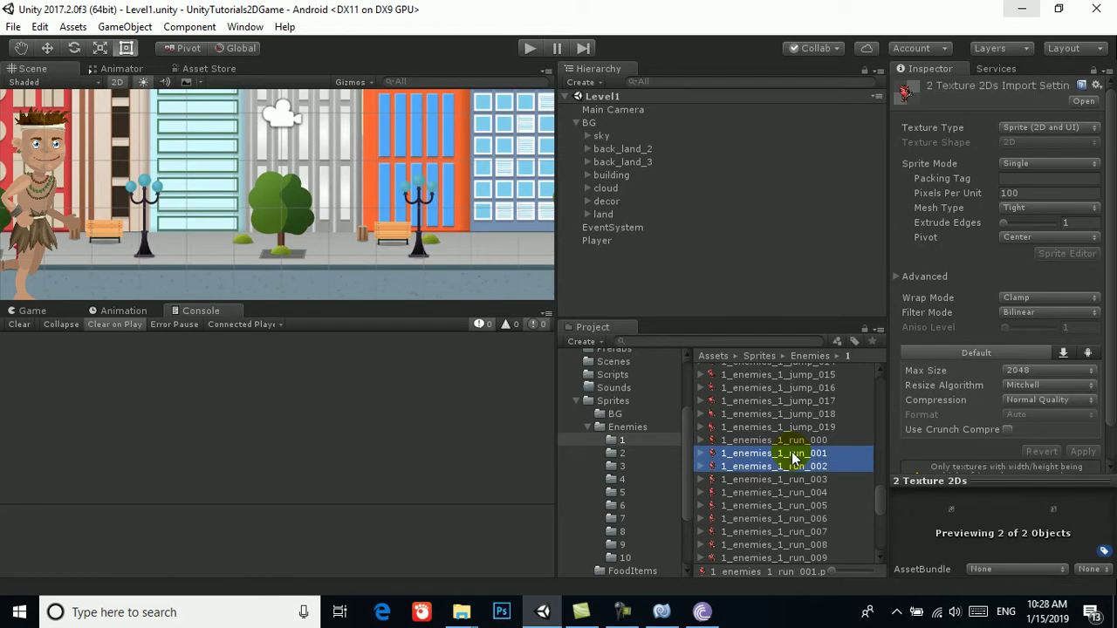
pyautogui.hotkey('shift', 'Down')
pyautogui.hotkey('shift', 'Down')
pyautogui.hotkey('shift', 'Down')
pyautogui.hotkey('shift', 'Down')
pyautogui.hotkey('shift', 'Down')
pyautogui.hotkey('shift', 'Down')
pyautogui.hotkey('shift', 'Down')
pyautogui.hotkey('shift', 'Down')
pyautogui.hotkey('shift', 'Down')
pyautogui.hotkey('shift', 'Down')
pyautogui.hotkey('shift', 'Down')
pyautogui.hotkey('shift', 'Down')
pyautogui.hotkey('shift', 'Down')
pyautogui.hotkey('shift', 'Down')
pyautogui.hotkey('shift', 'Down')
pyautogui.hotkey('shift', 'Down')
pyautogui.hotkey('shift', 'Down')
pyautogui.hotkey('shift', 'Up')
pyautogui.hotkey('shift', 'Up')
pyautogui.hotkey('shift', 'Up')
pyautogui.hotkey('shift', 'Down')
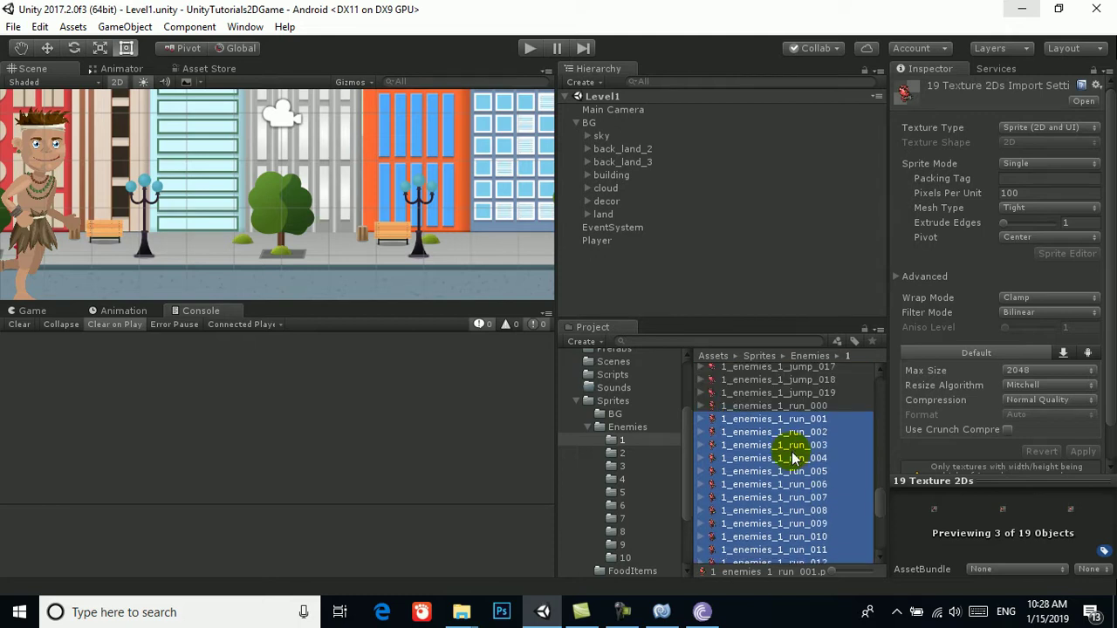
pyautogui.moveTo(792, 457); pyautogui.dragTo(638, 284)
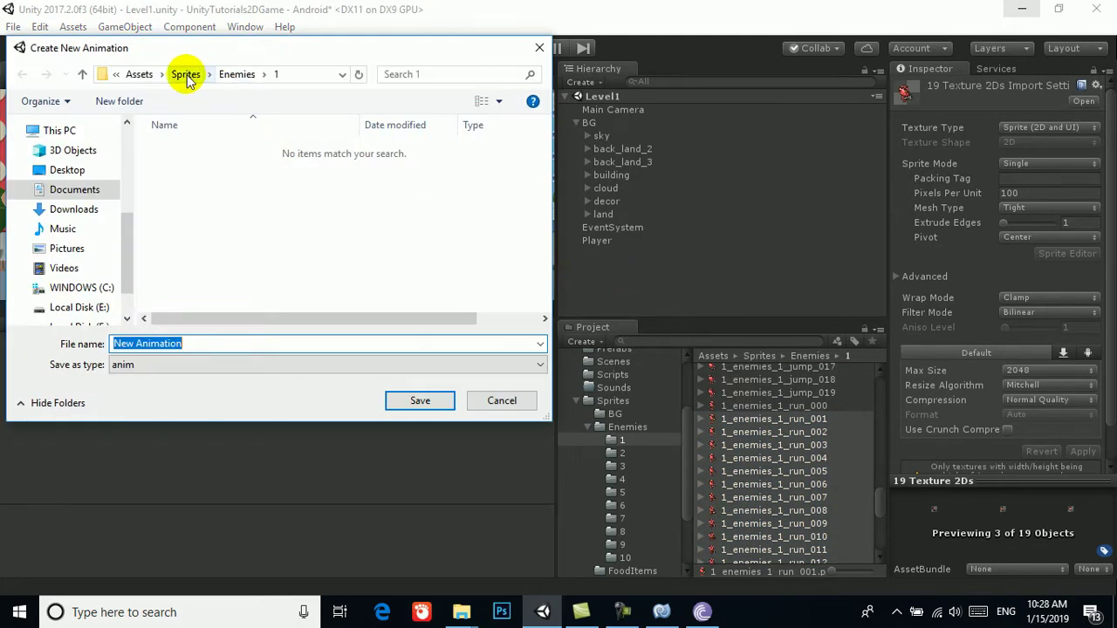
# Step: Create an Assets/EnemyAnimations folder and save the run animation in it as Enemy1
pyautogui.click(139, 74)
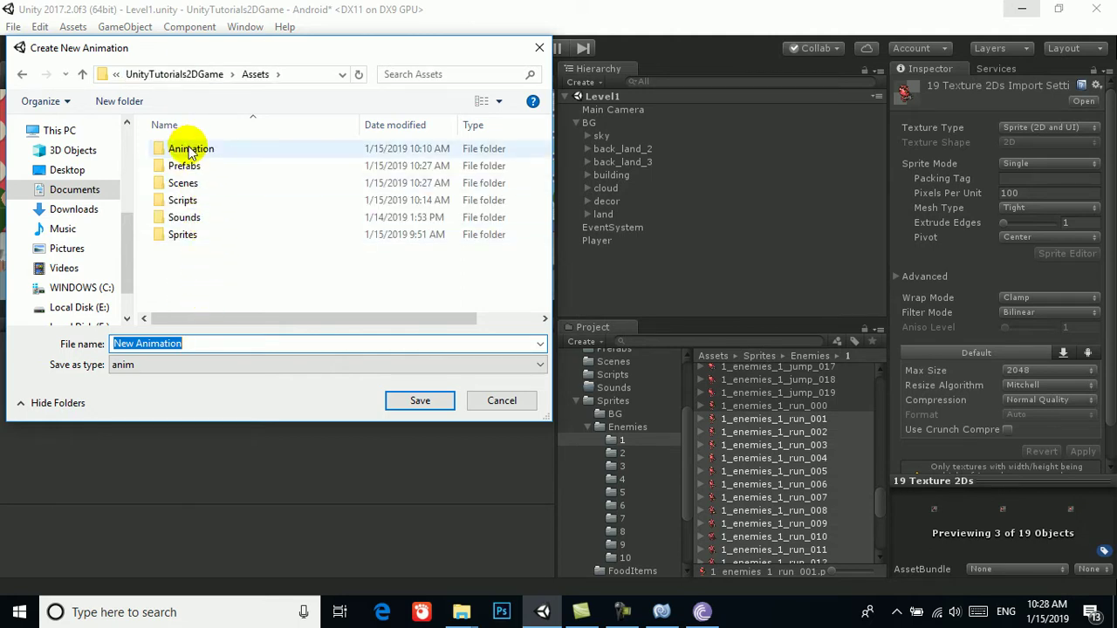
pyautogui.click(112, 103)
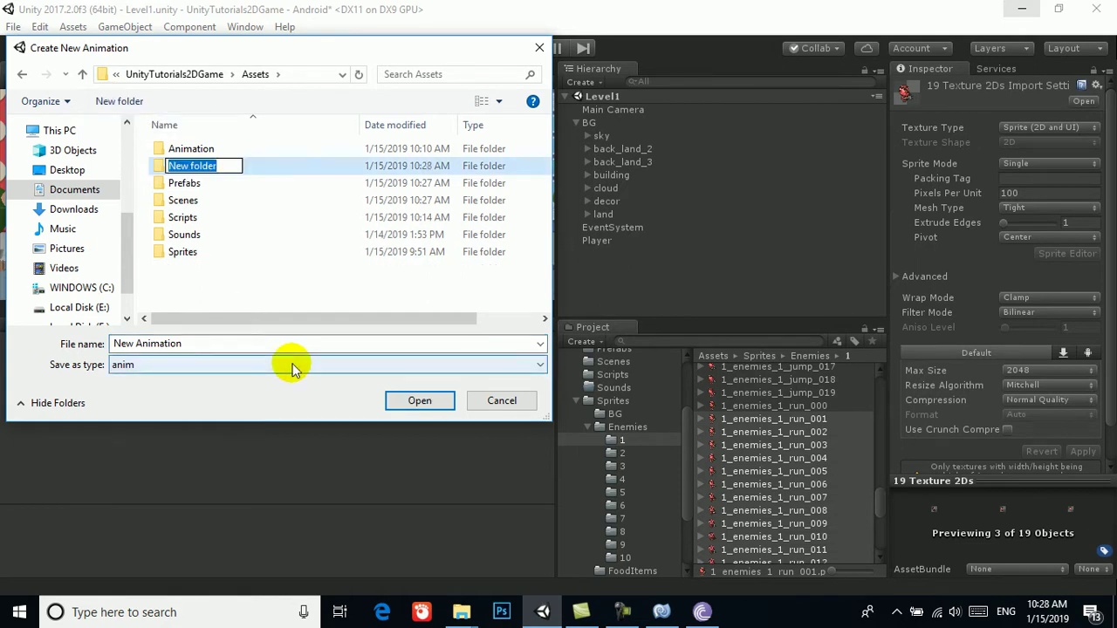
pyautogui.write('EnemyAnimations')
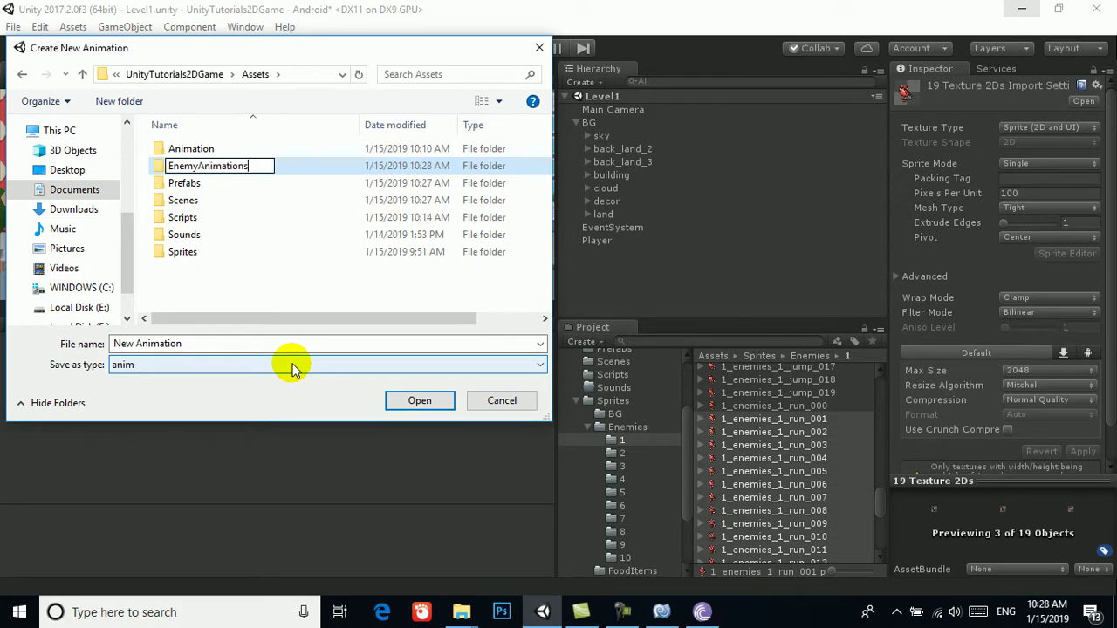
pyautogui.press('Return')
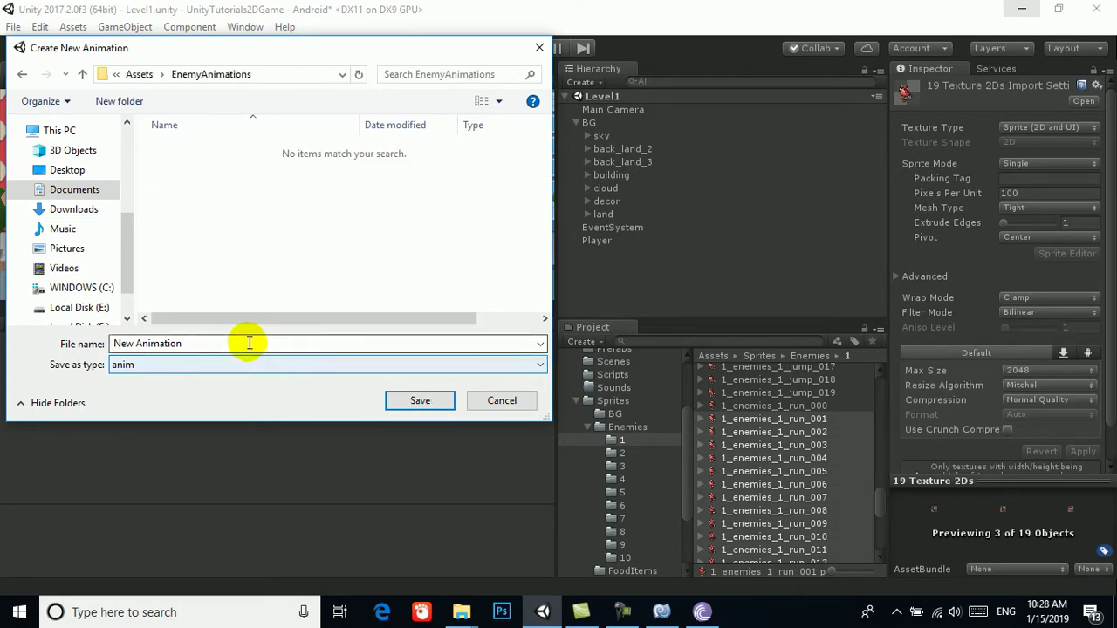
pyautogui.tripleClick(247, 343)
pyautogui.write('Enemy')
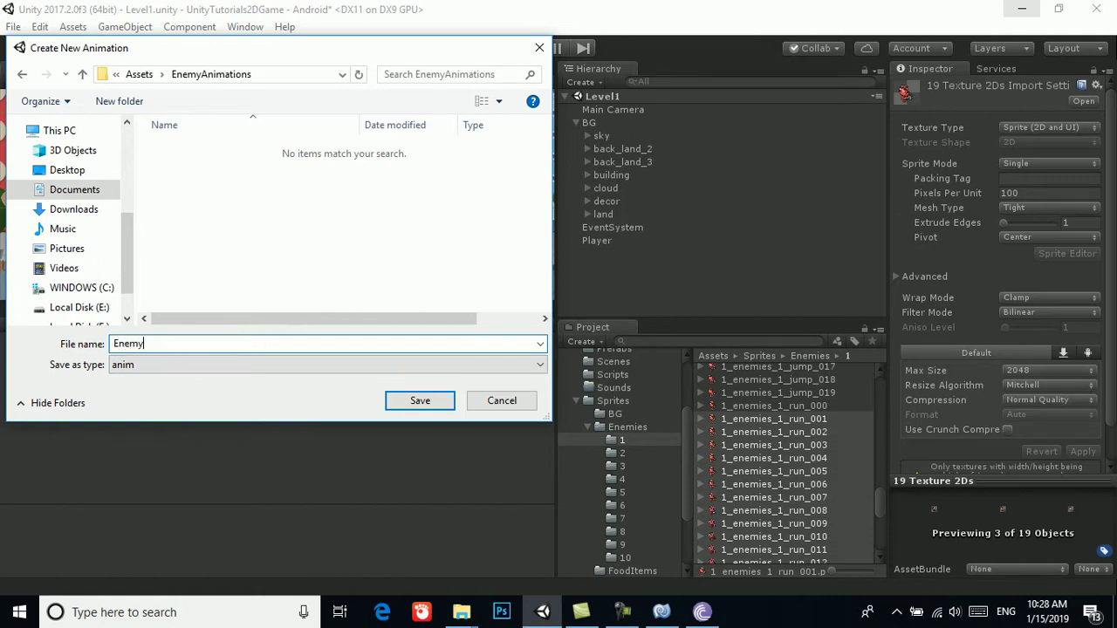
pyautogui.press('Return')
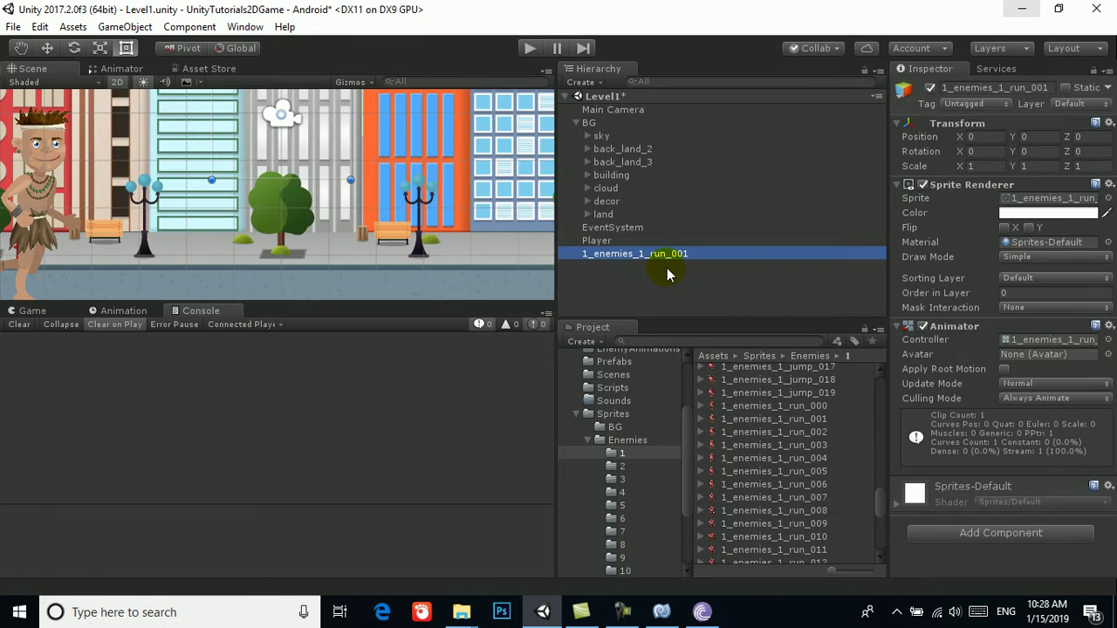
# Step: Give 1_enemies_1_run_001 a Rigidbody 2D with Y position and rotation frozen
pyautogui.click(675, 277)
pyautogui.click(666, 253)
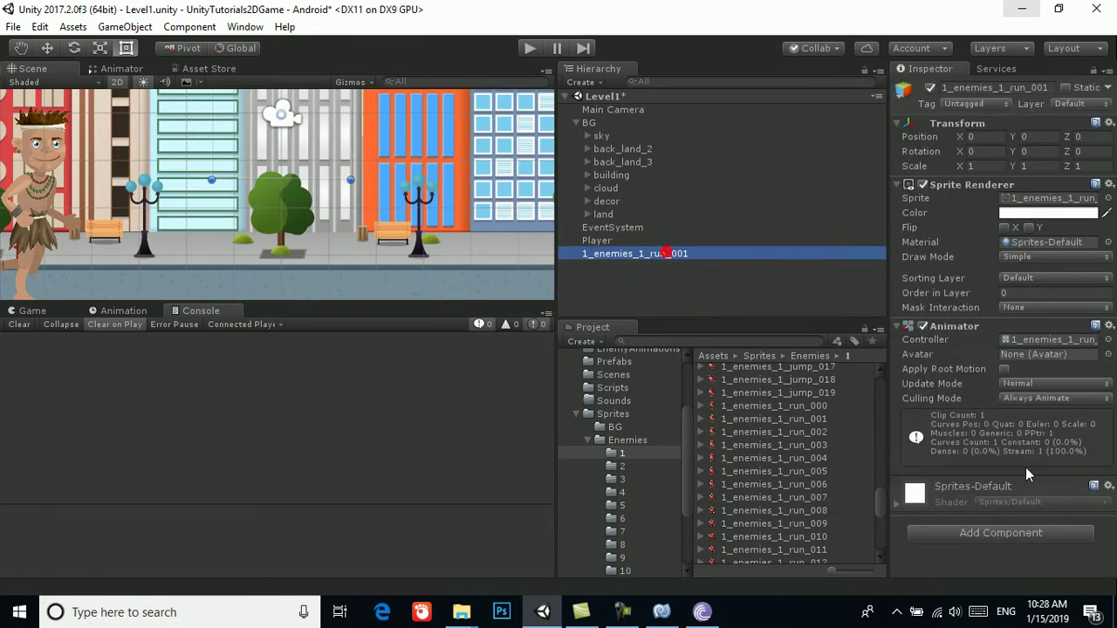
pyautogui.click(1016, 535)
pyautogui.write('rigi')
pyautogui.press('Down')
pyautogui.press('Return')
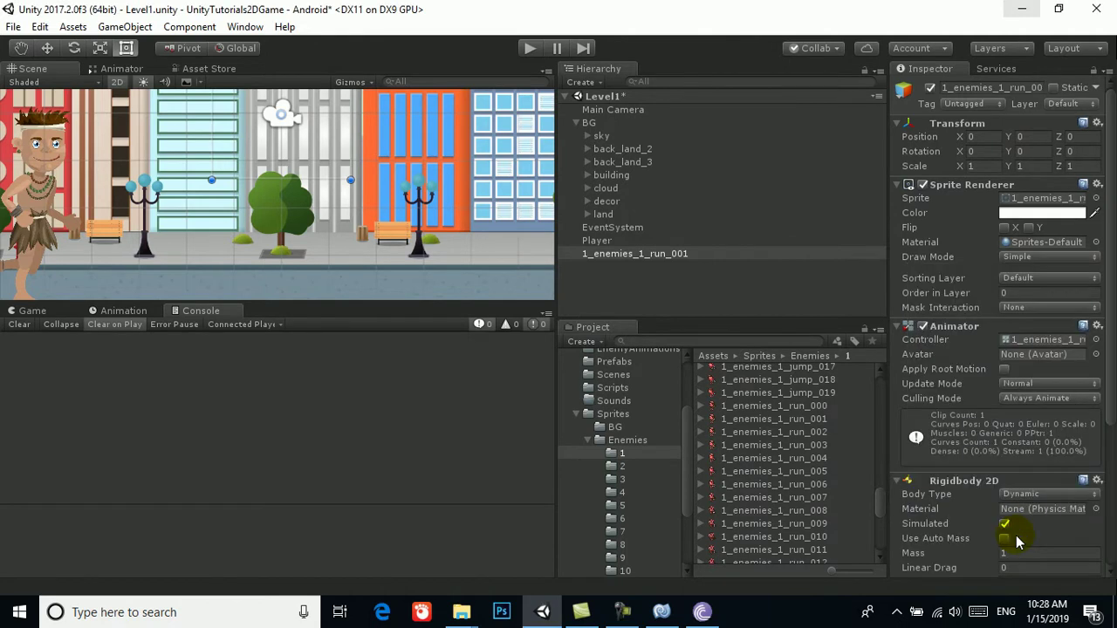
pyautogui.scroll(-3, 1042, 523)
pyautogui.scroll(-2, 1030, 489)
pyautogui.click(1005, 490)
pyautogui.click(1028, 475)
pyautogui.scroll(-1, 973, 543)
# Step: Add a Box Collider 2D to the enemy with Is Trigger ticked
pyautogui.click(979, 559)
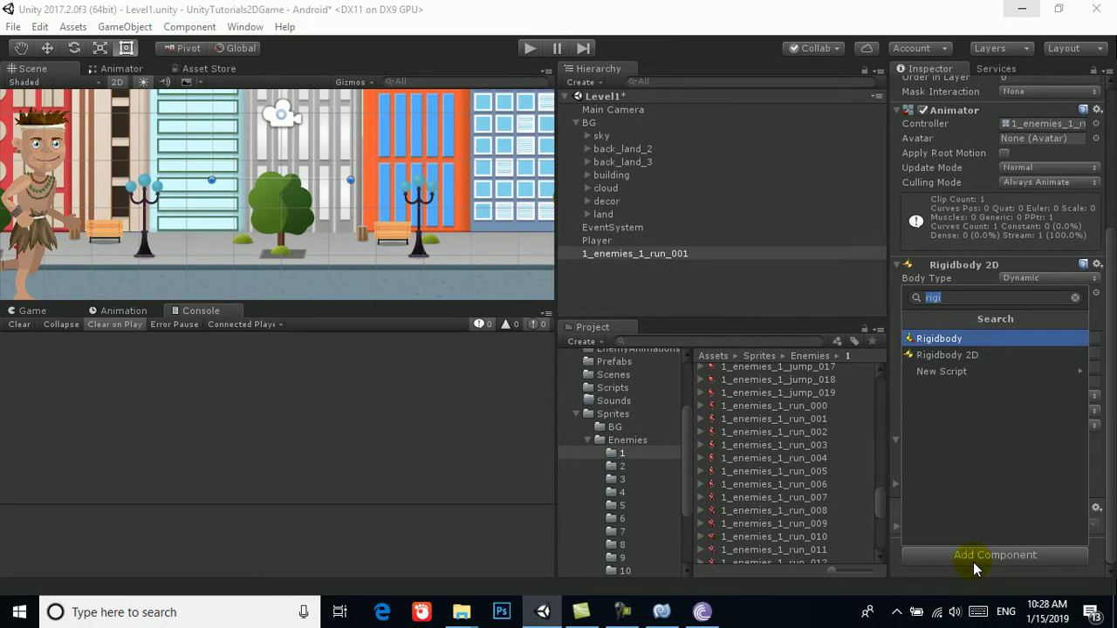
pyautogui.write('box')
pyautogui.press('Down')
pyautogui.press('Return')
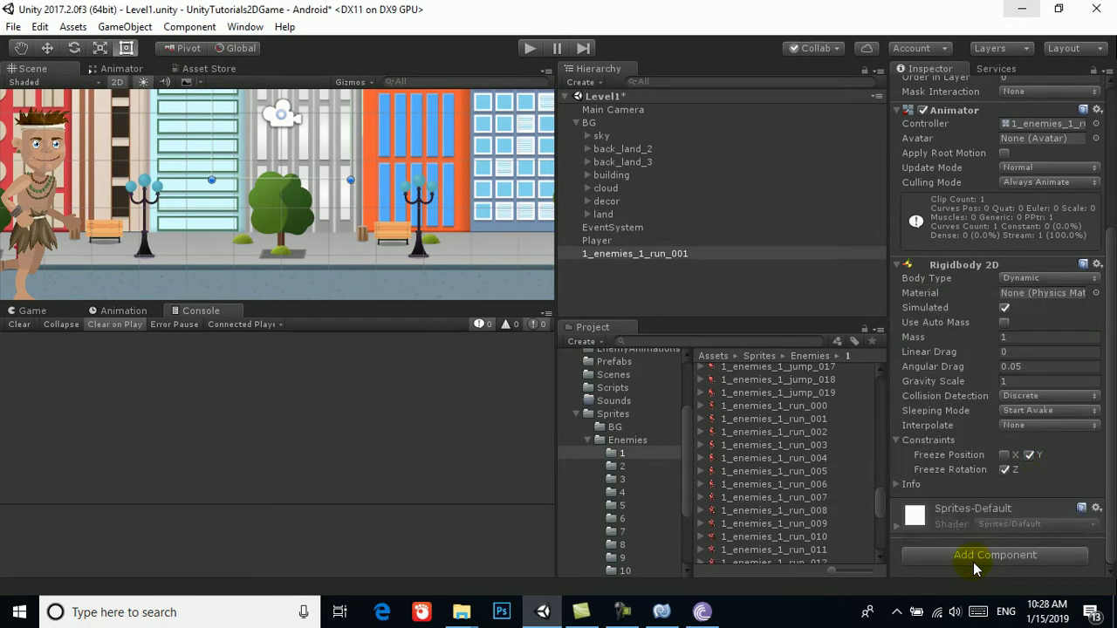
pyautogui.scroll(-5, 990, 538)
pyautogui.click(1004, 355)
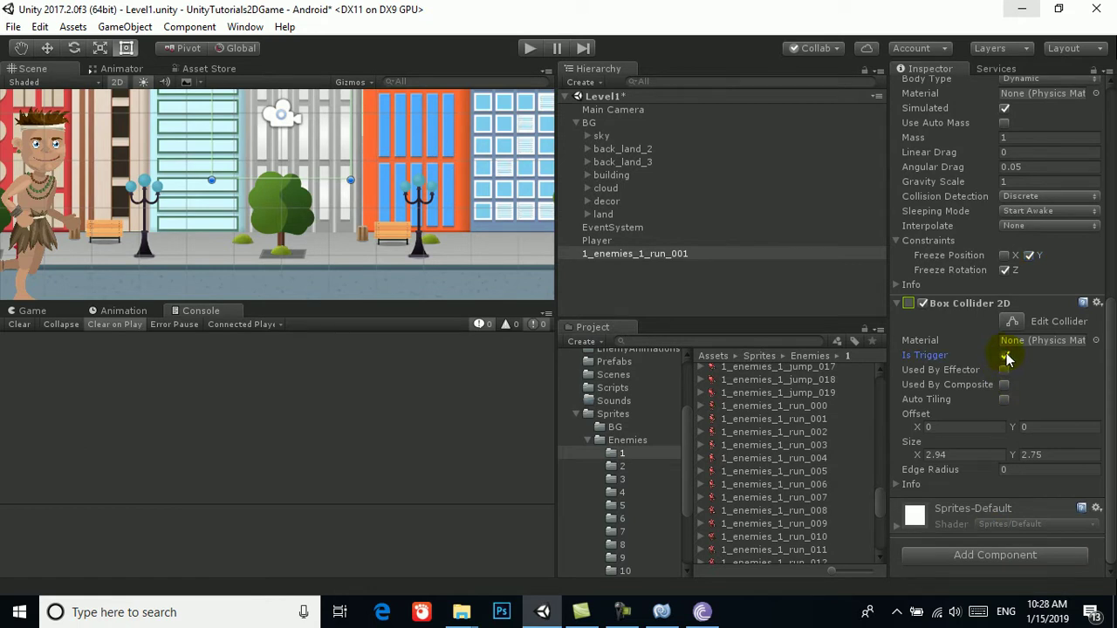
# Step: Add the Pickup Enemy script and set its Move Direction X to -6
pyautogui.click(976, 554)
pyautogui.write('pic')
pyautogui.press('Down')
pyautogui.press('Up')
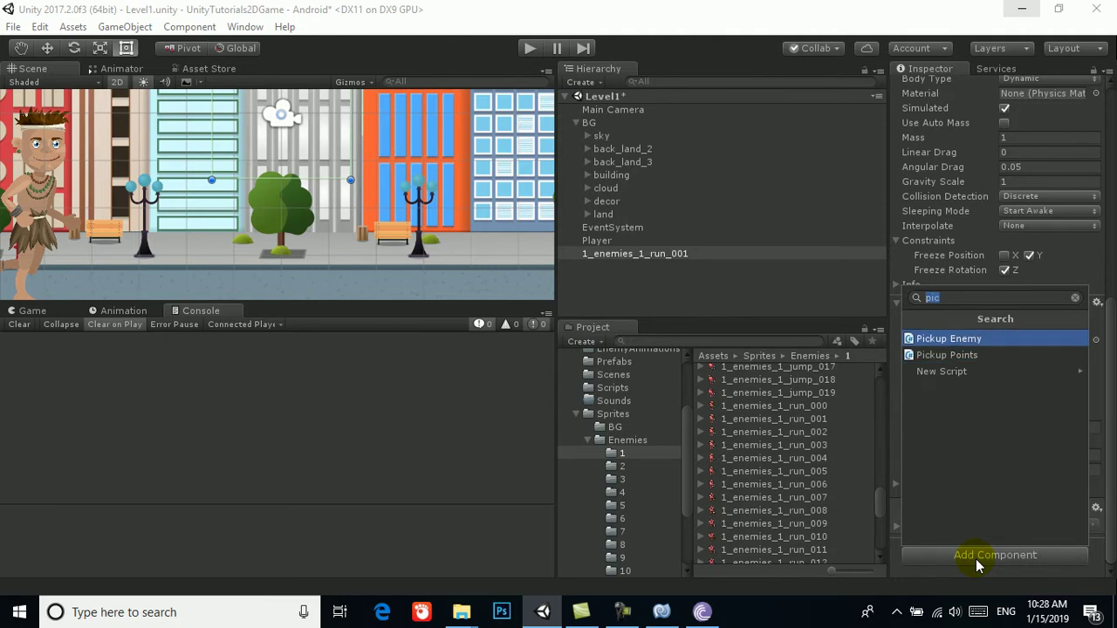
pyautogui.press('Return')
pyautogui.scroll(-3, 1012, 451)
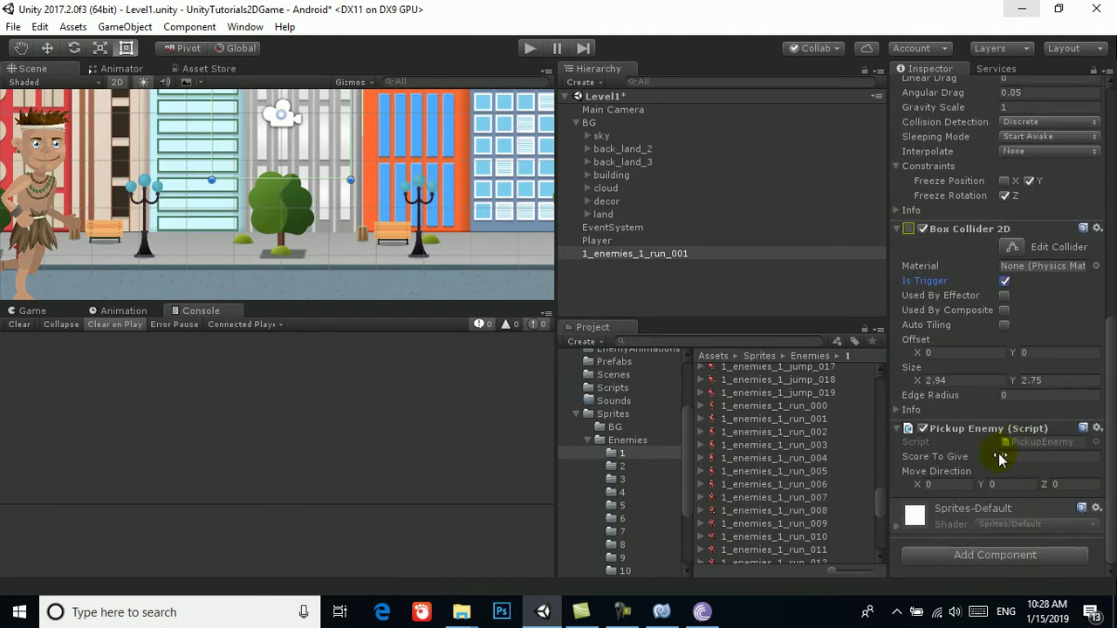
pyautogui.click(940, 484)
pyautogui.write('-6')
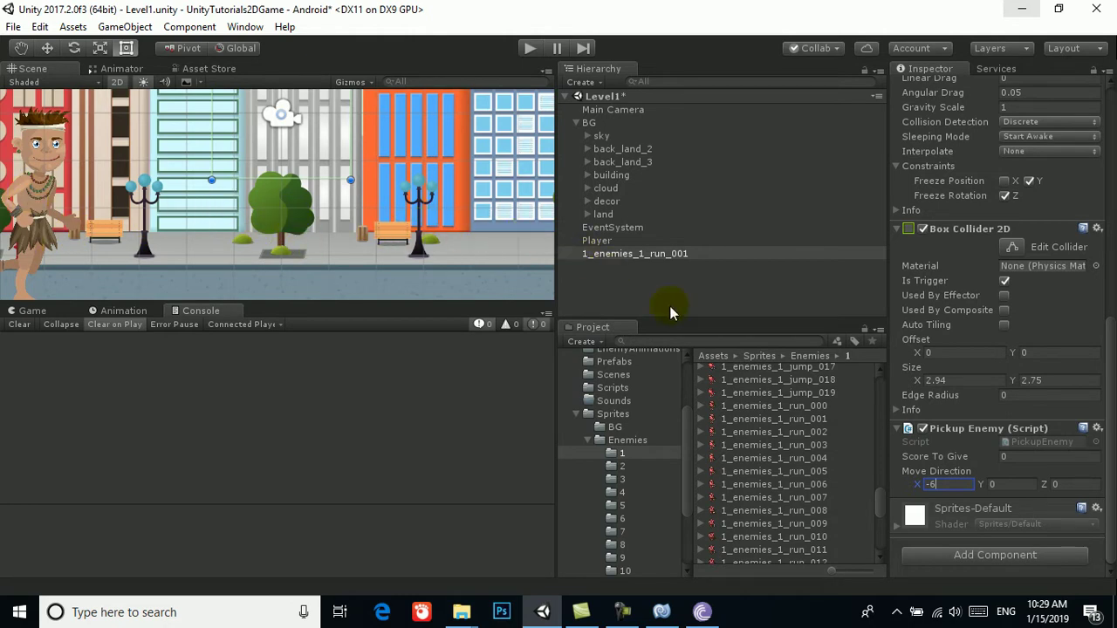
pyautogui.click(949, 487)
pyautogui.click(614, 281)
# Step: Rename the enemy object to Enemy1
pyautogui.click(635, 253)
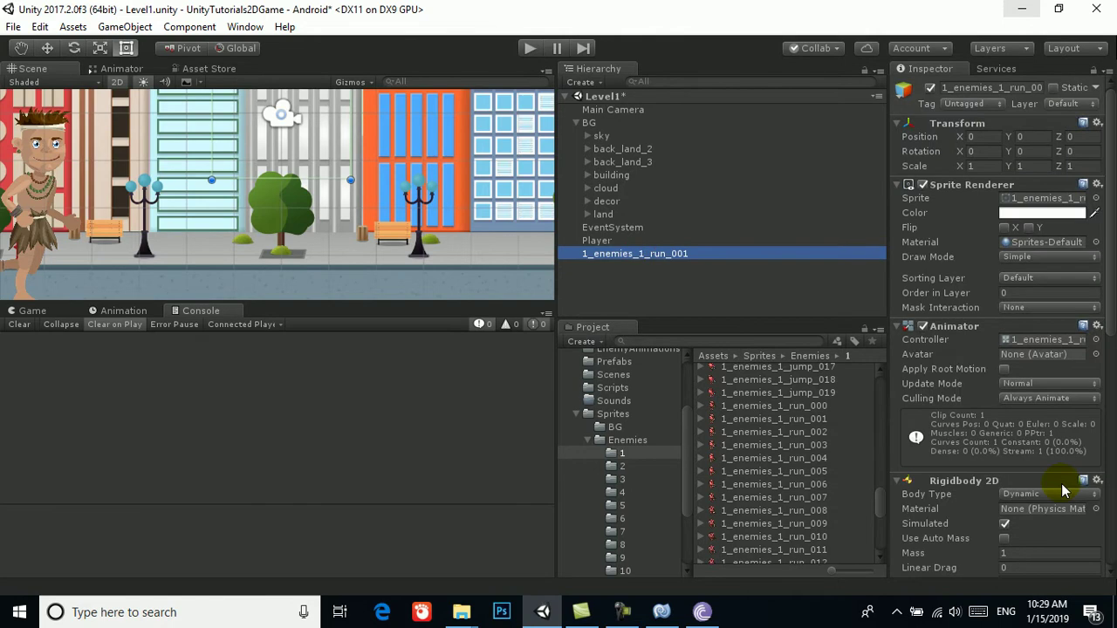
pyautogui.write('Ene')
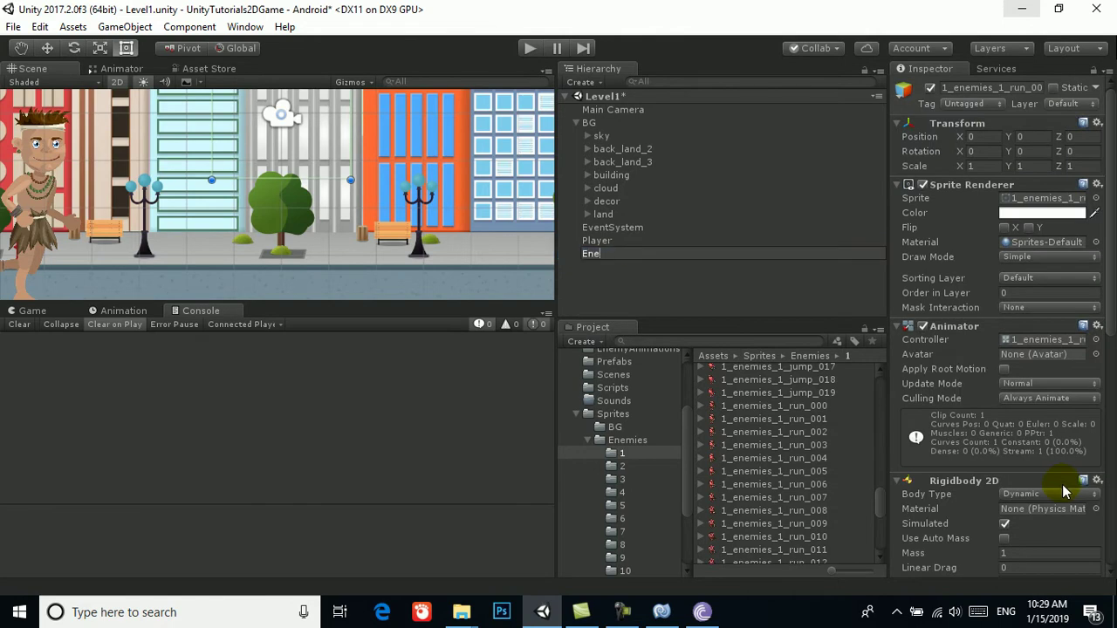
pyautogui.write('my1')
pyautogui.press('Return')
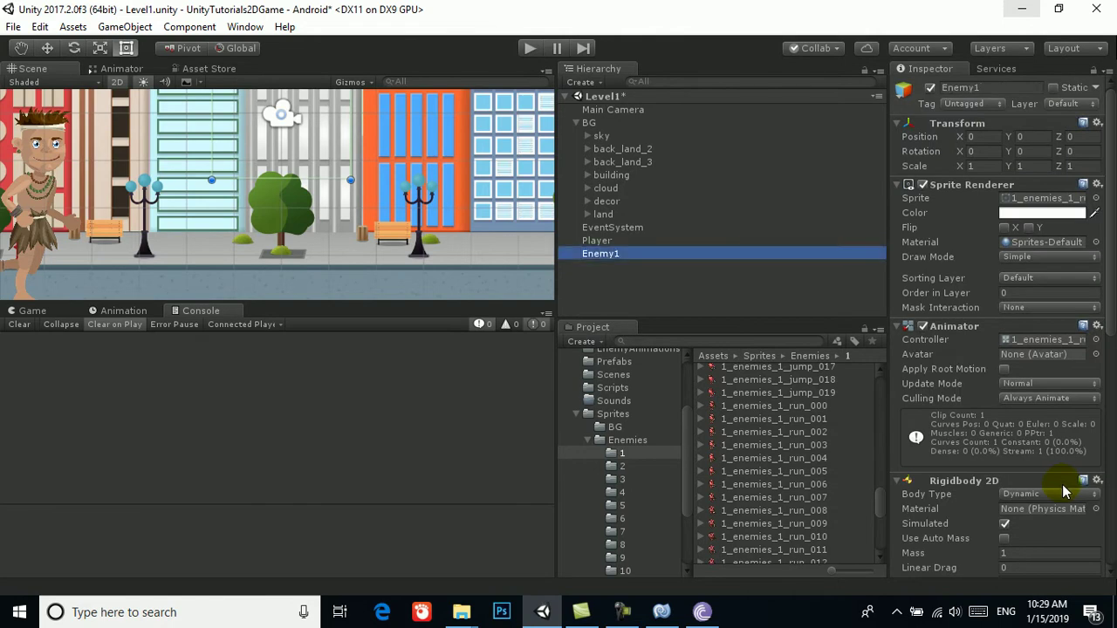
# Step: Create a new tag named Killbox
pyautogui.click(970, 104)
pyautogui.click(993, 270)
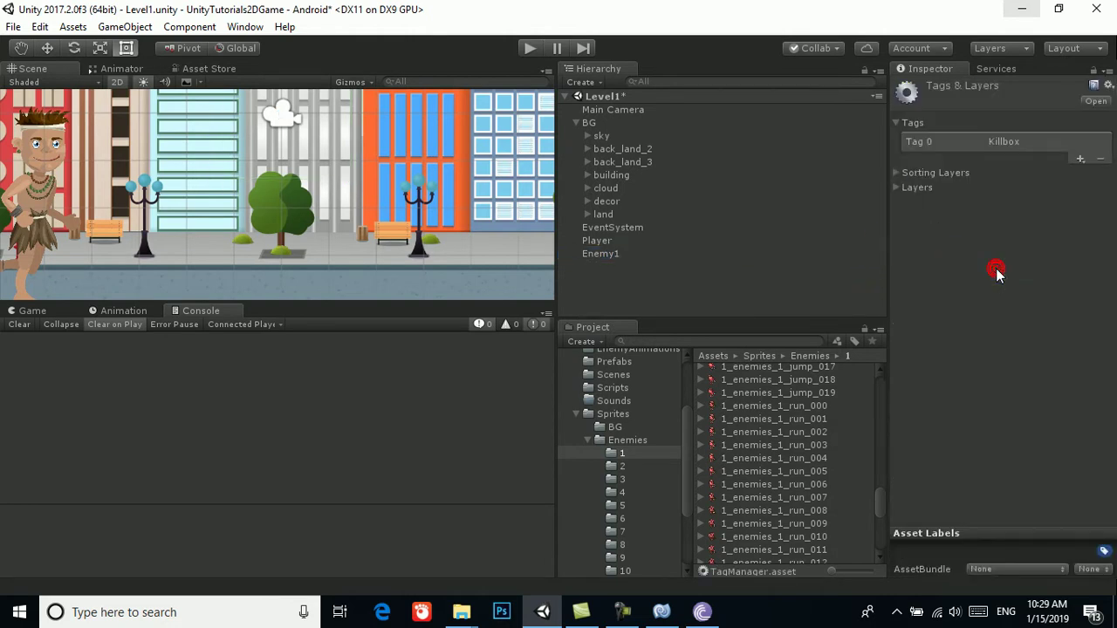
pyautogui.click(1081, 160)
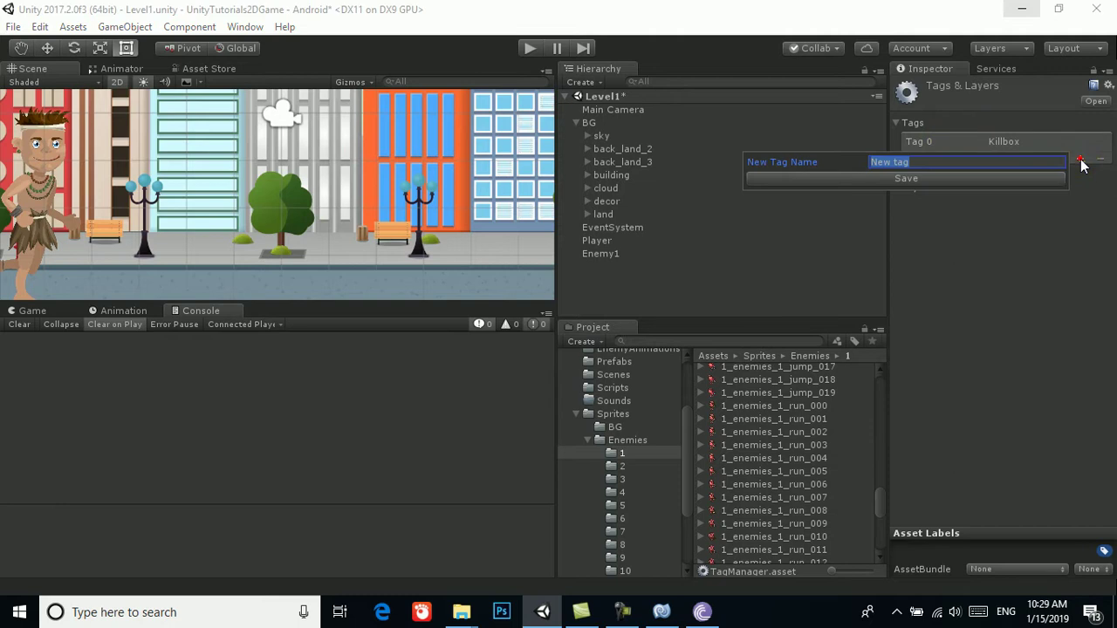
pyautogui.click(929, 162)
pyautogui.write('Killbox')
pyautogui.click(933, 181)
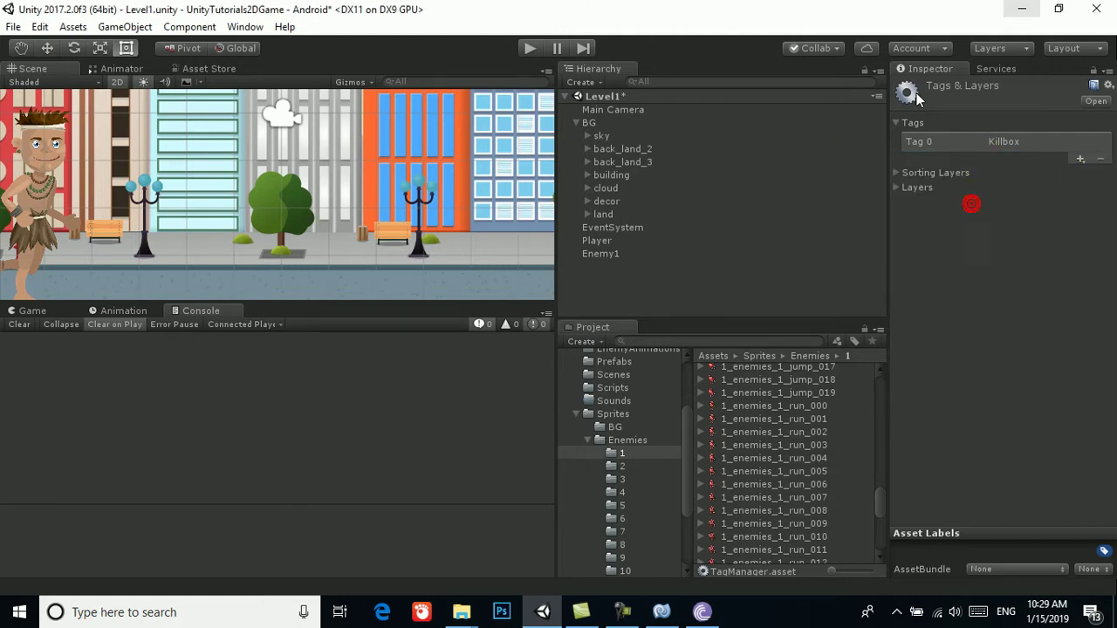
# Step: Set Enemy1's tag to Killbox and save the scene
pyautogui.click(596, 254)
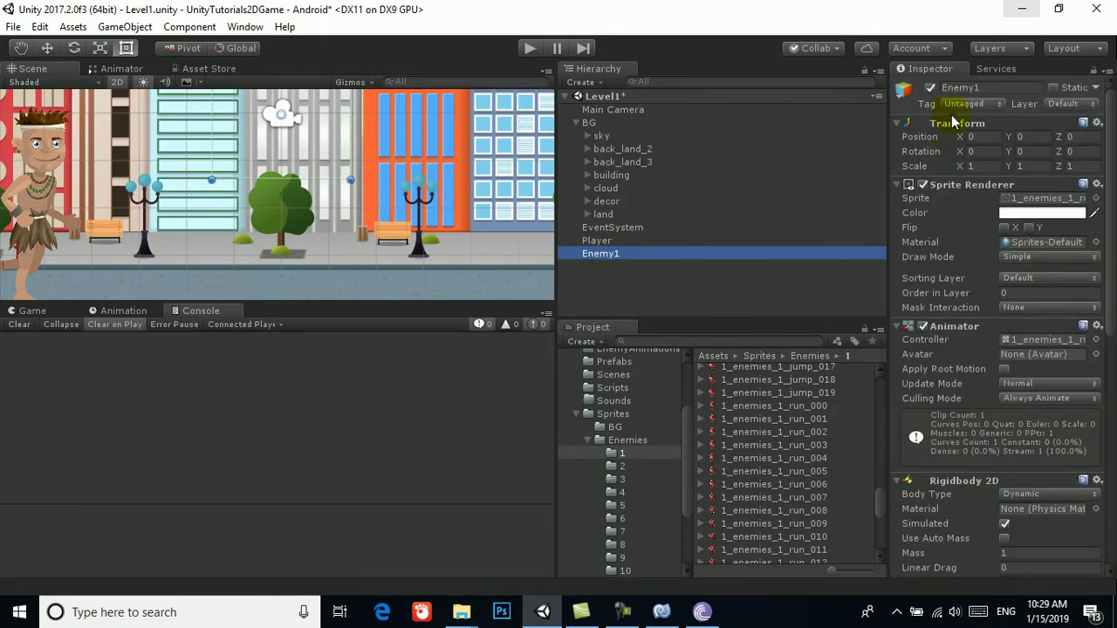
pyautogui.click(604, 261)
pyautogui.click(606, 255)
pyautogui.click(973, 104)
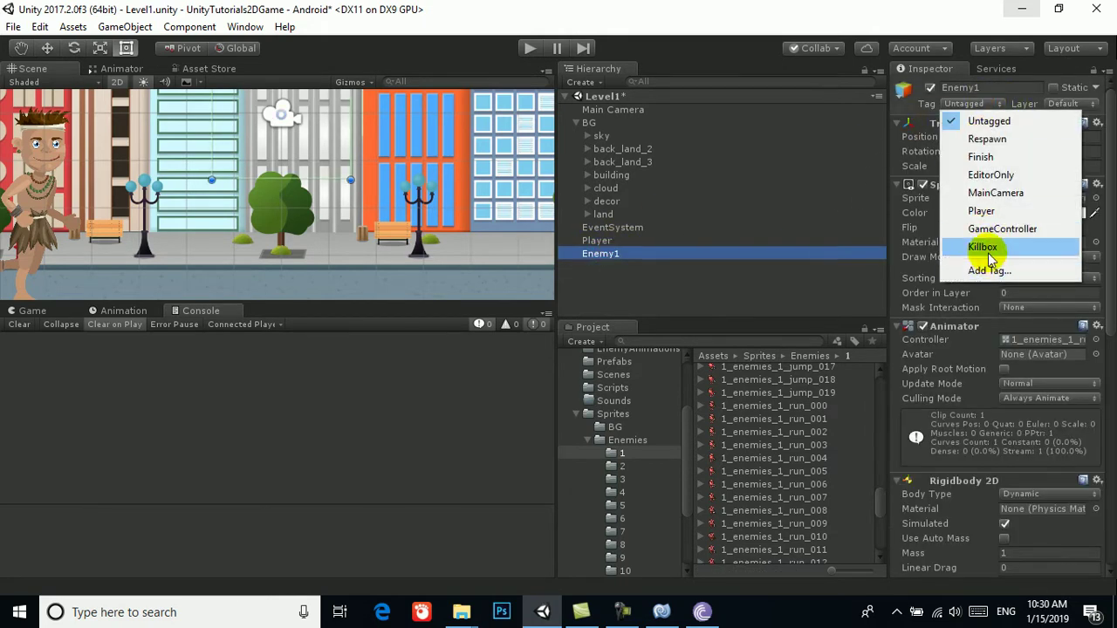
pyautogui.click(983, 248)
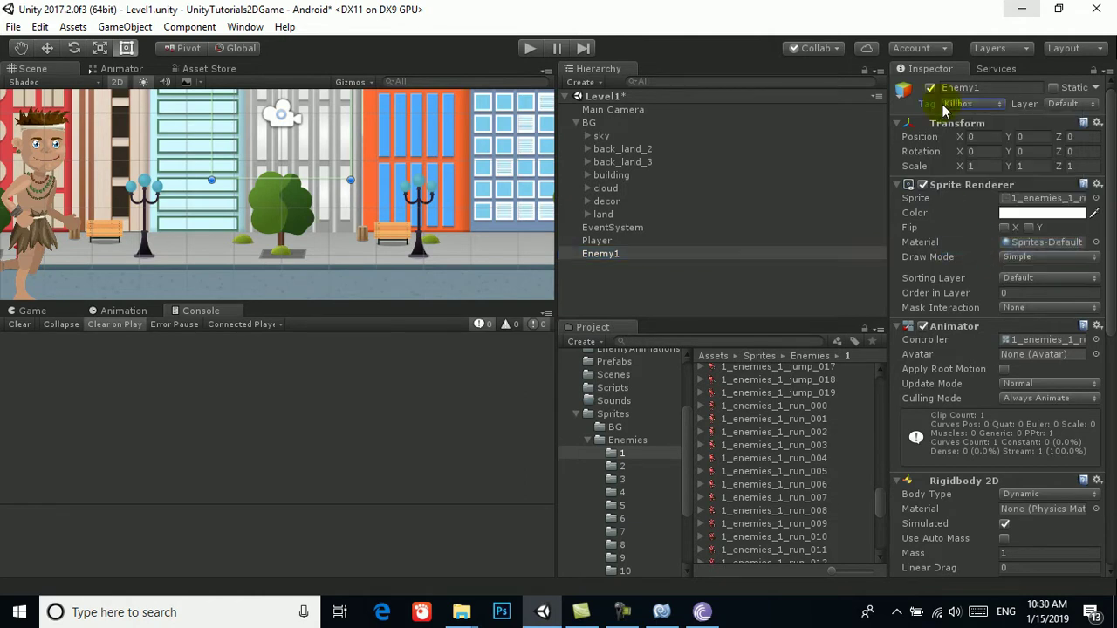
pyautogui.click(679, 291)
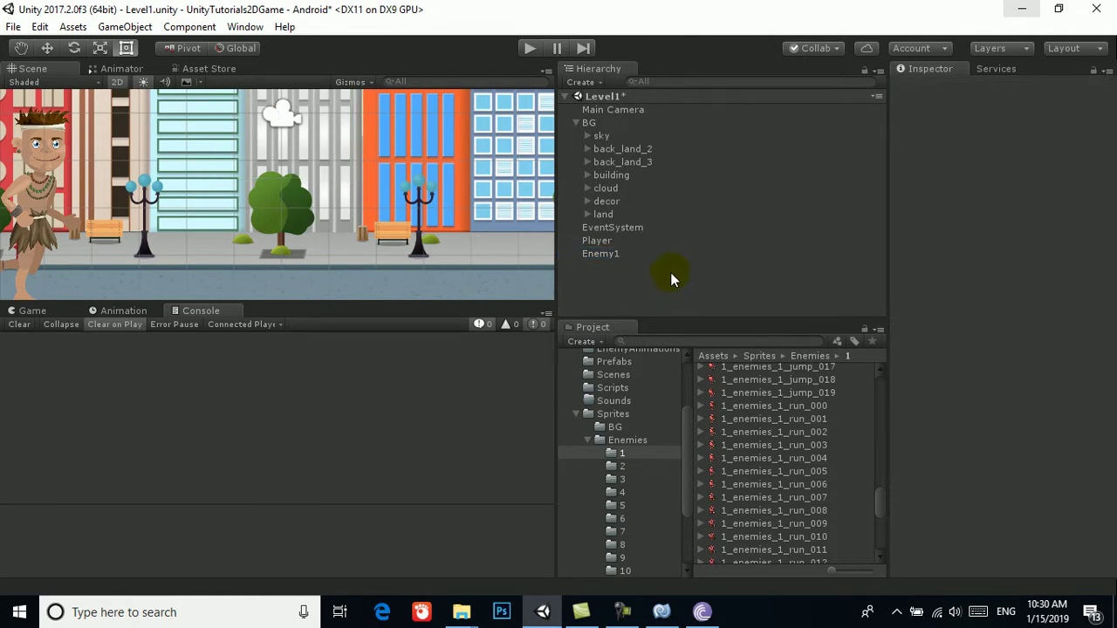
pyautogui.hotkey('ctrl', 's')
# Step: Open the Sprites/Enemies/2 folder and browse the second enemy's sprites
pyautogui.click(605, 255)
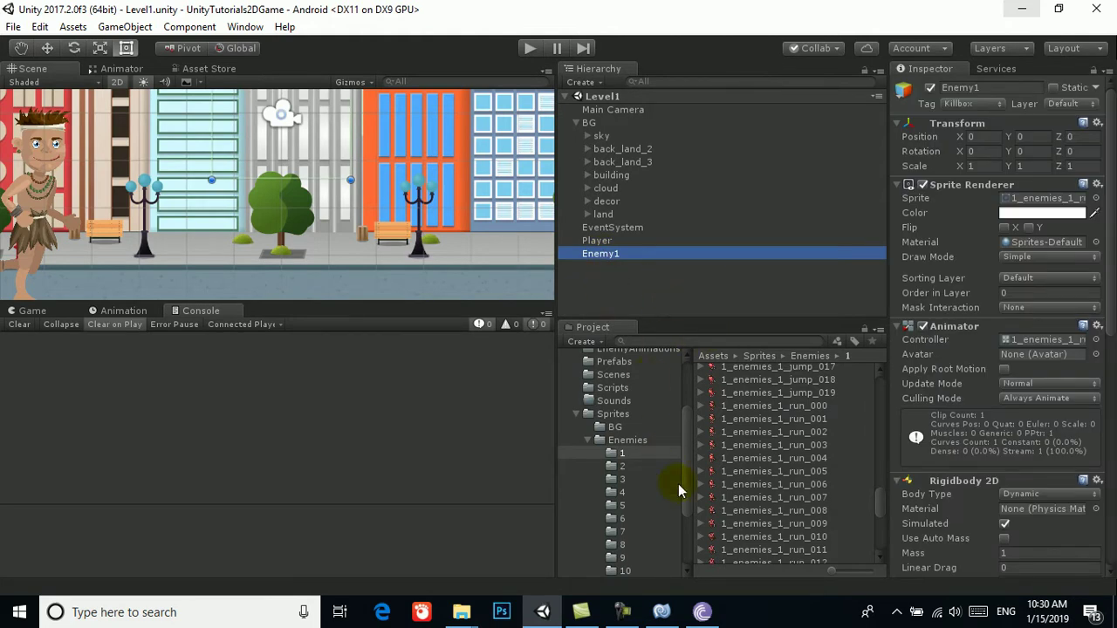
pyautogui.click(623, 467)
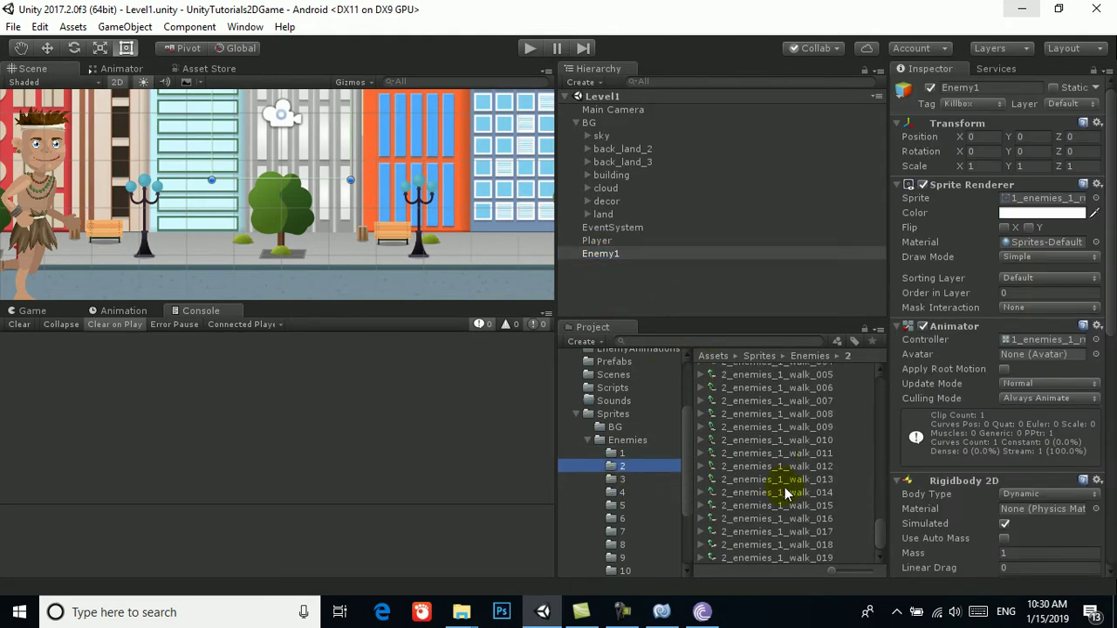
pyautogui.scroll(5, 794, 497)
pyautogui.scroll(5, 794, 497)
pyautogui.scroll(5, 794, 497)
pyautogui.scroll(5, 794, 498)
pyautogui.scroll(-5, 794, 497)
pyautogui.scroll(-5, 794, 498)
pyautogui.scroll(-5, 794, 497)
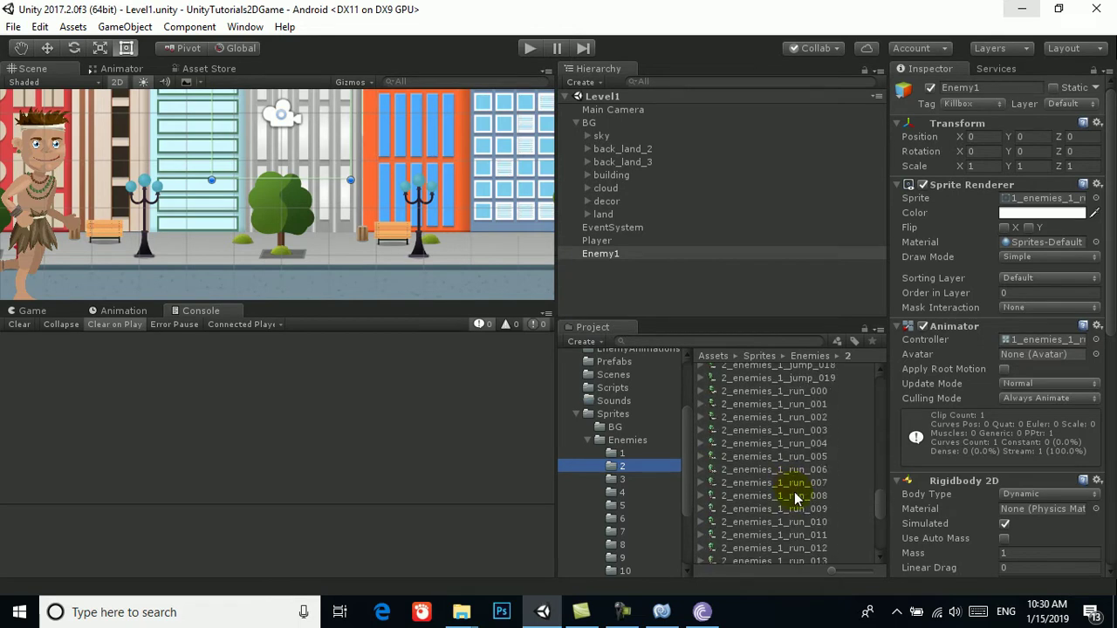
# Step: Select frames 2_enemies_1_run_000 through run_019 and drag them into the scene
pyautogui.click(815, 391)
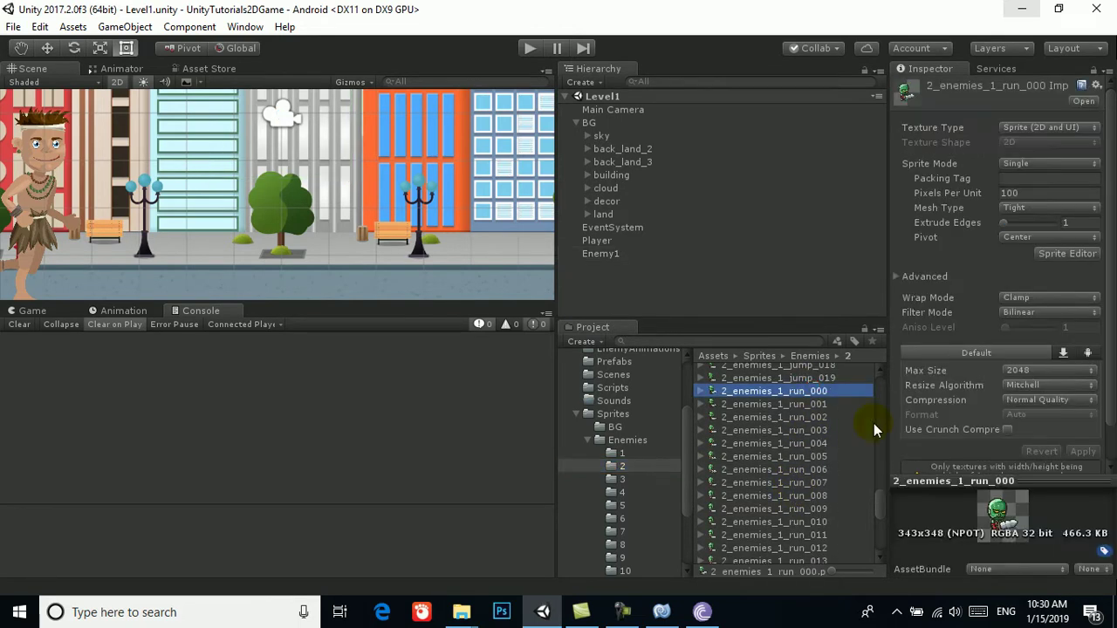
pyautogui.hotkey('shift', 'Down')
pyautogui.hotkey('shift', 'Down')
pyautogui.hotkey('shift', 'Down')
pyautogui.hotkey('shift', 'Down')
pyautogui.hotkey('shift', 'Down')
pyautogui.hotkey('shift', 'Down')
pyautogui.hotkey('shift', 'Down')
pyautogui.hotkey('shift', 'Down')
pyautogui.hotkey('shift', 'Down')
pyautogui.hotkey('shift', 'Down')
pyautogui.hotkey('shift', 'Down')
pyautogui.hotkey('shift', 'Down')
pyautogui.hotkey('shift', 'Down')
pyautogui.hotkey('shift', 'Down')
pyautogui.hotkey('shift', 'Down')
pyautogui.hotkey('shift', 'Down')
pyautogui.hotkey('shift', 'Down')
pyautogui.hotkey('shift', 'Down')
pyautogui.hotkey('shift', 'Down')
pyautogui.hotkey('shift', 'Up')
pyautogui.hotkey('shift', 'Up')
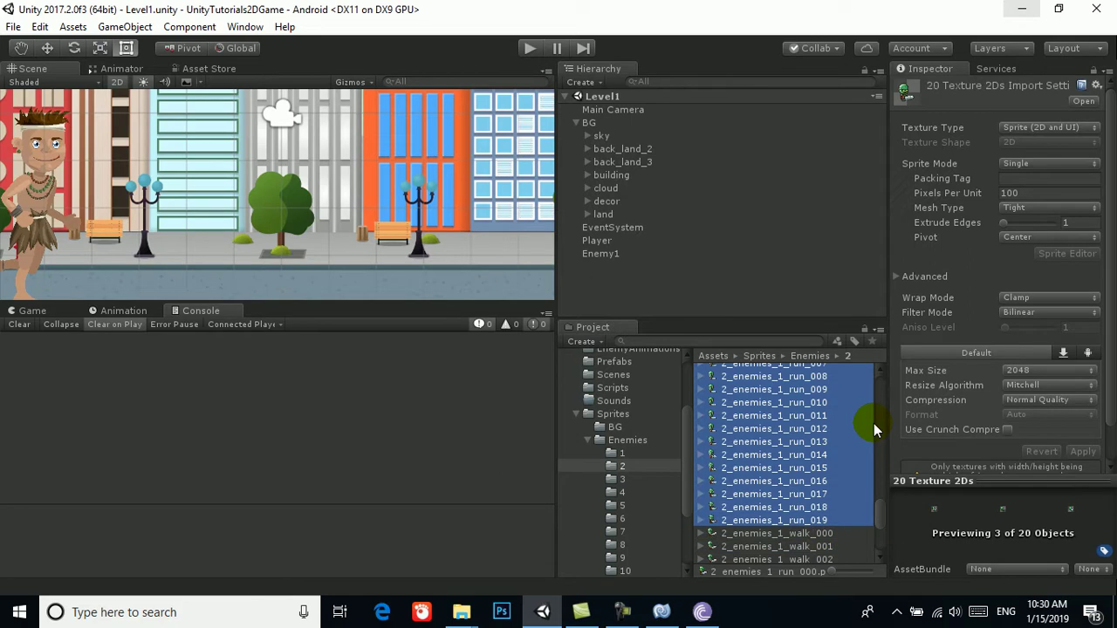
pyautogui.scroll(3, 862, 426)
pyautogui.scroll(3, 855, 427)
pyautogui.moveTo(798, 423); pyautogui.dragTo(620, 287)
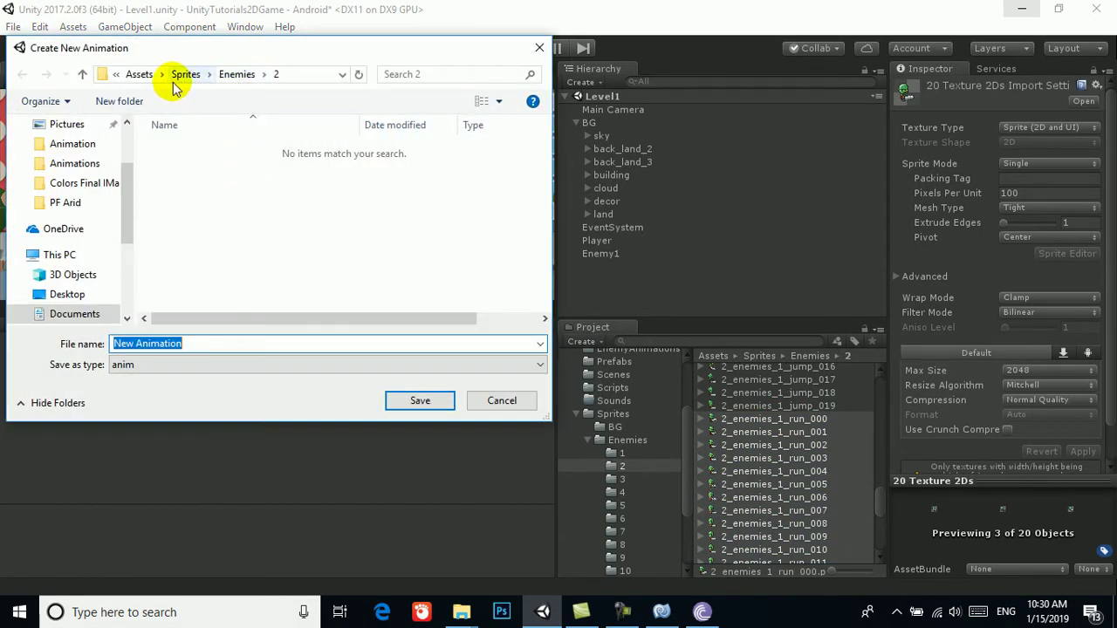
# Step: Save the second enemy's run animation as Enemy2 in Assets/EnemyAnimations
pyautogui.click(140, 74)
pyautogui.doubleClick(186, 163)
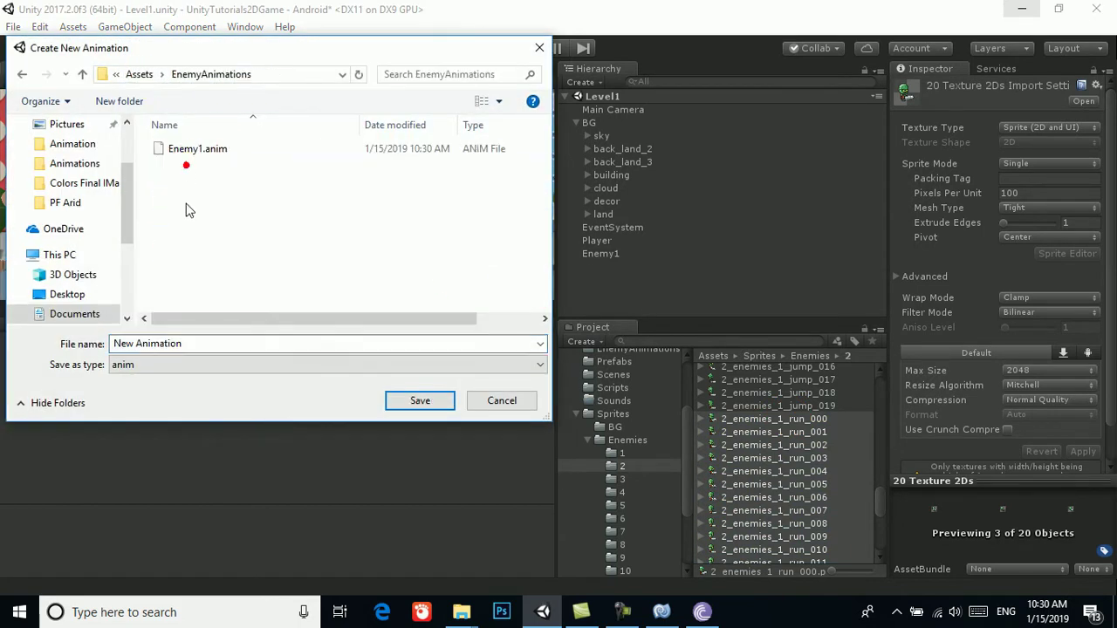
pyautogui.click(217, 148)
pyautogui.doubleClick(181, 344)
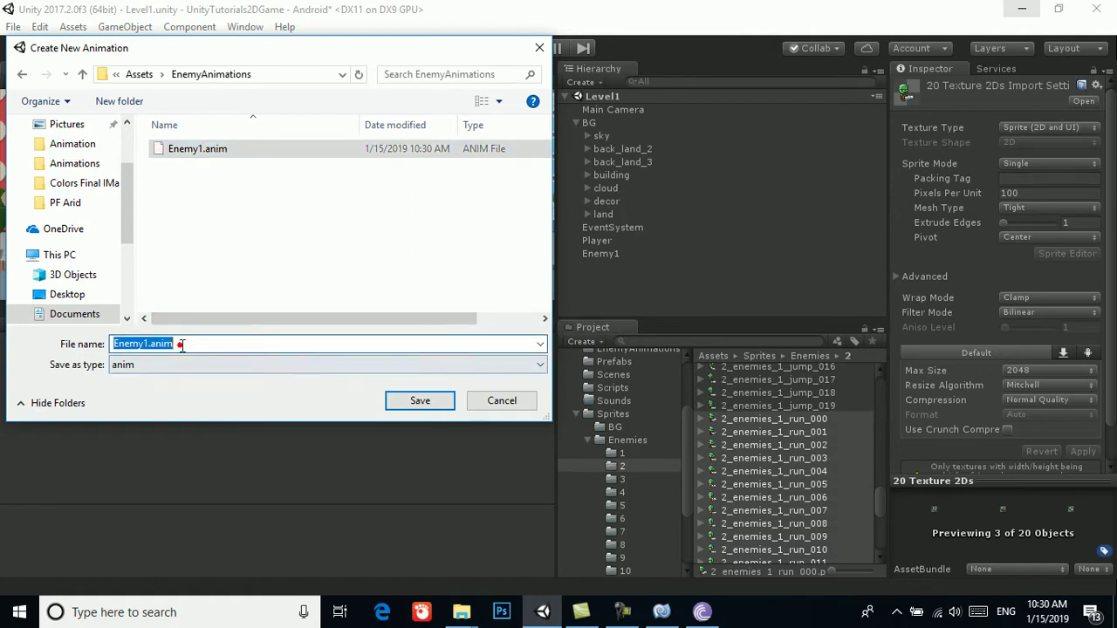
pyautogui.click(180, 344)
pyautogui.press('BackSpace')
pyautogui.press('BackSpace')
pyautogui.press('BackSpace')
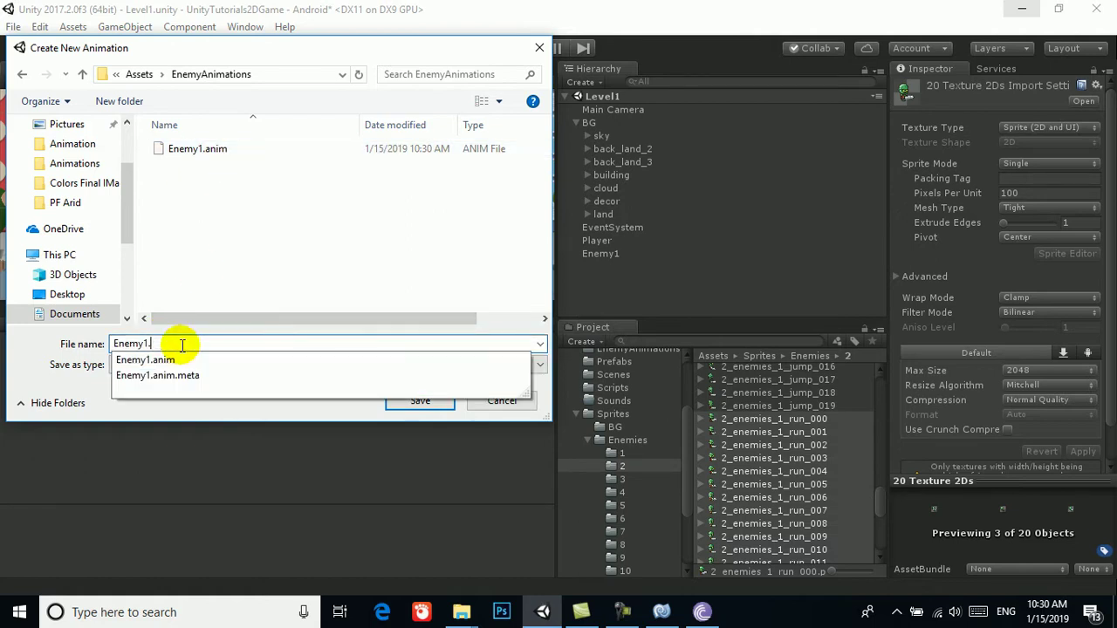
pyautogui.write('2')
pyautogui.press('Return')
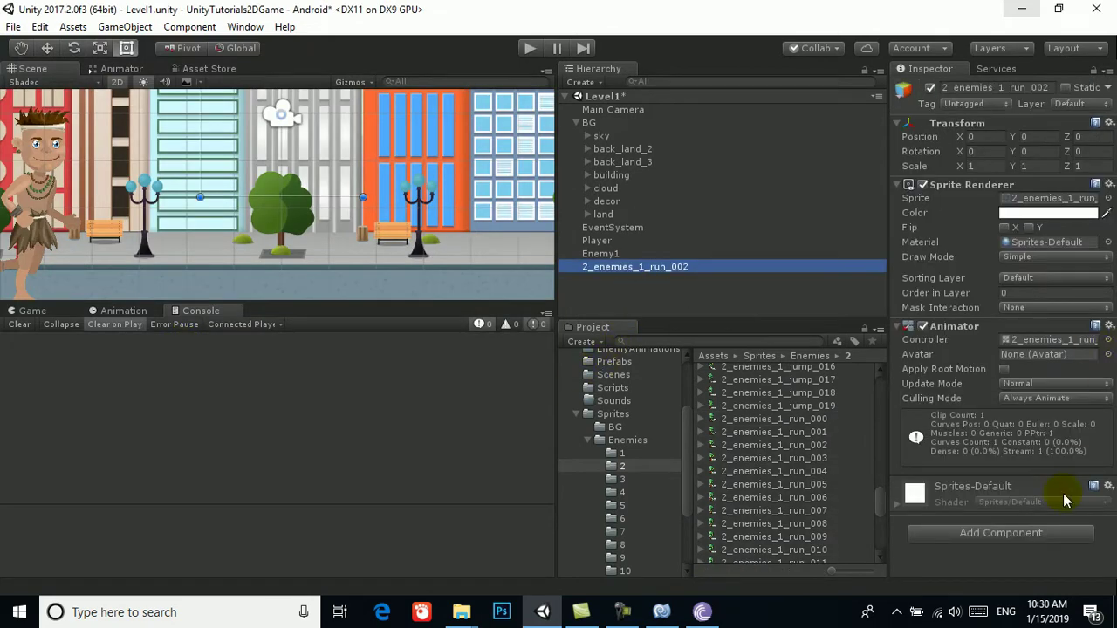
pyautogui.click(1023, 547)
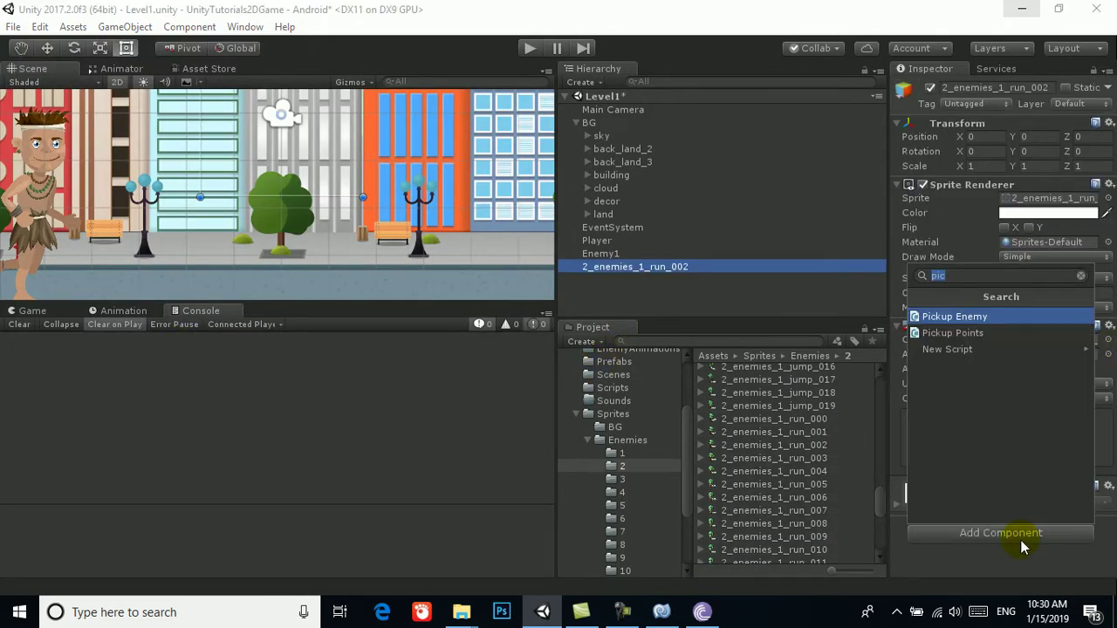
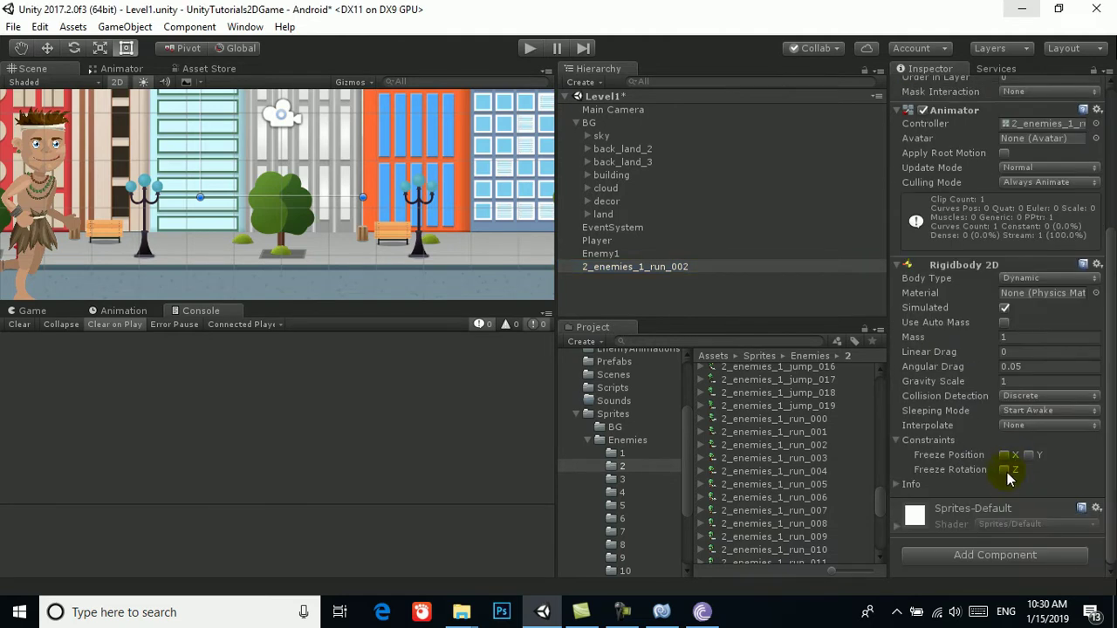
# Step: Freeze the enemy's Z rotation and add a Box Collider 2D set as trigger, then save
pyautogui.click(1004, 469)
pyautogui.click(990, 556)
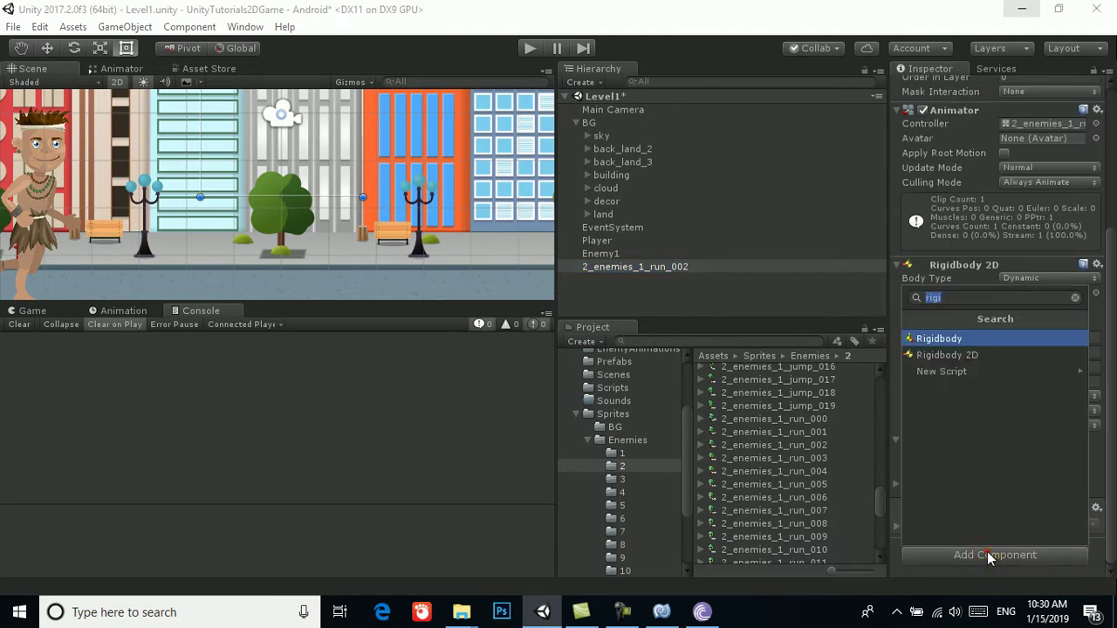
pyautogui.write('box')
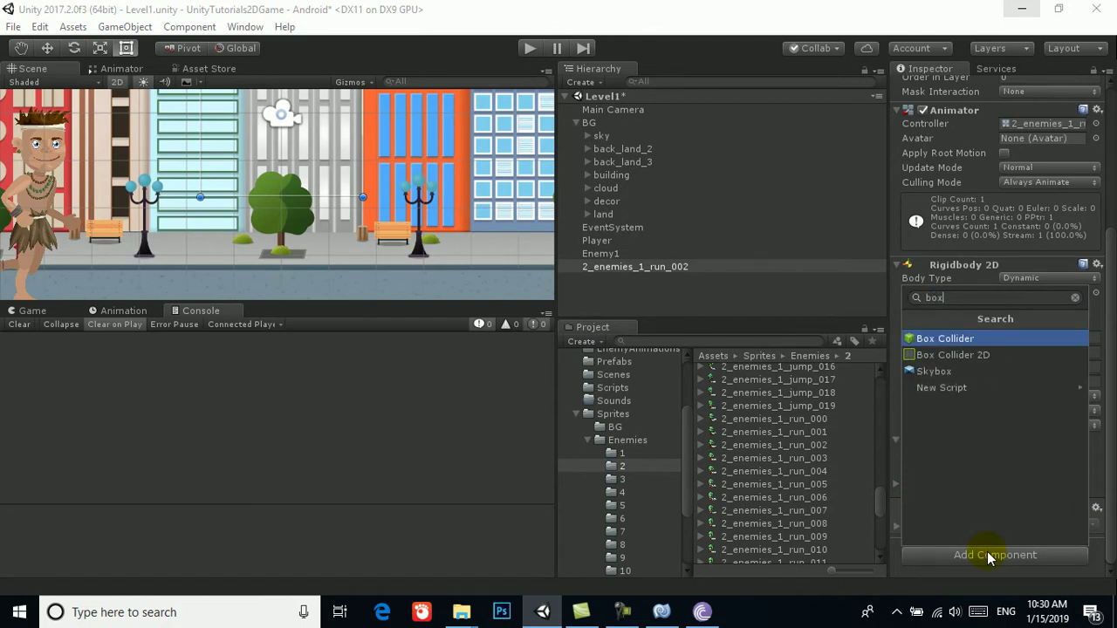
pyautogui.press('Down')
pyautogui.press('Return')
pyautogui.scroll(-5, 991, 558)
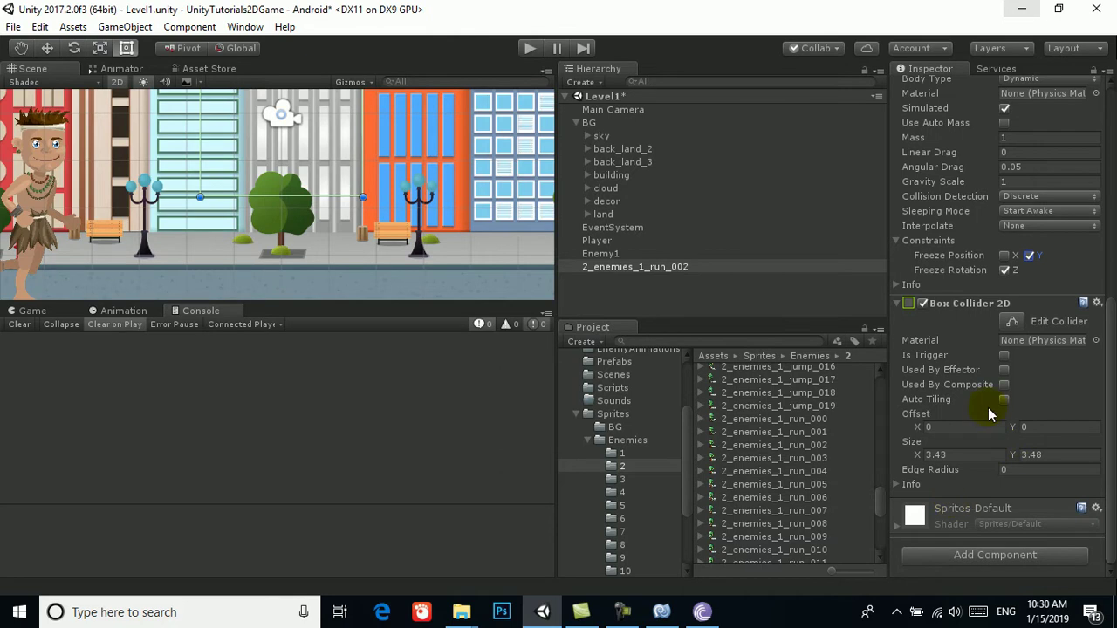
pyautogui.click(1005, 355)
pyautogui.hotkey('ctrl', 's')
# Step: Add the Pickup Enemy script with Move Direction X of -8 and save the scene
pyautogui.click(998, 557)
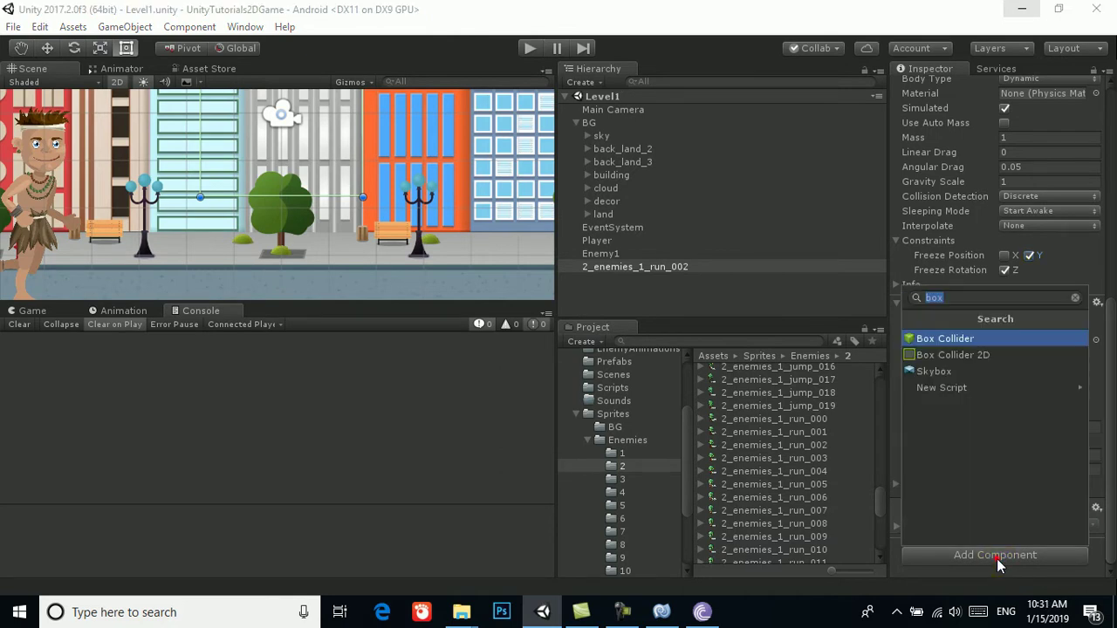
pyautogui.write('pick')
pyautogui.press('Down')
pyautogui.press('Up')
pyautogui.press('Return')
pyautogui.scroll(-2, 995, 558)
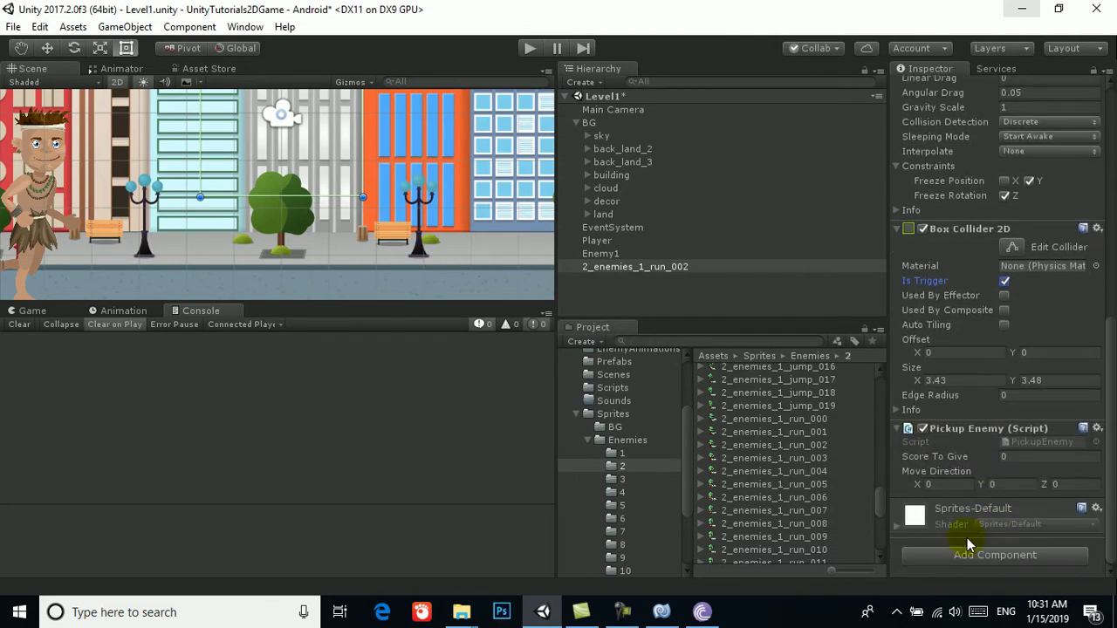
pyautogui.click(950, 485)
pyautogui.hotkey('ctrl', 's')
# Step: Rename 2_enemies_1_run_002 to Enemy2 and save it as a prefab in Prefabs
pyautogui.click(640, 283)
pyautogui.click(633, 265)
pyautogui.press('F2')
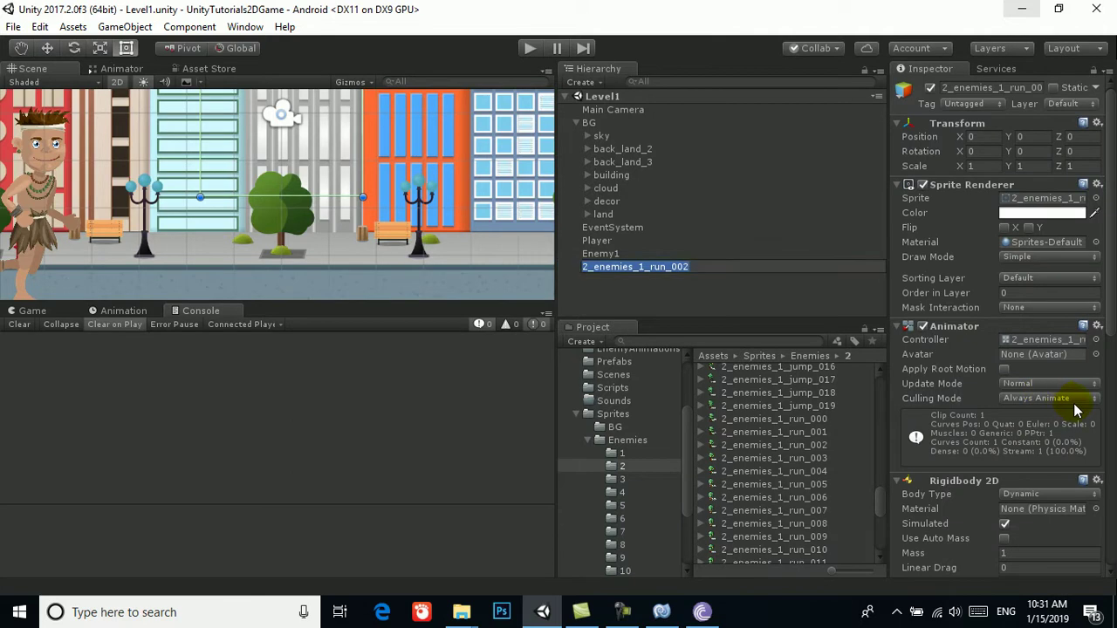
pyautogui.write('Enemy2')
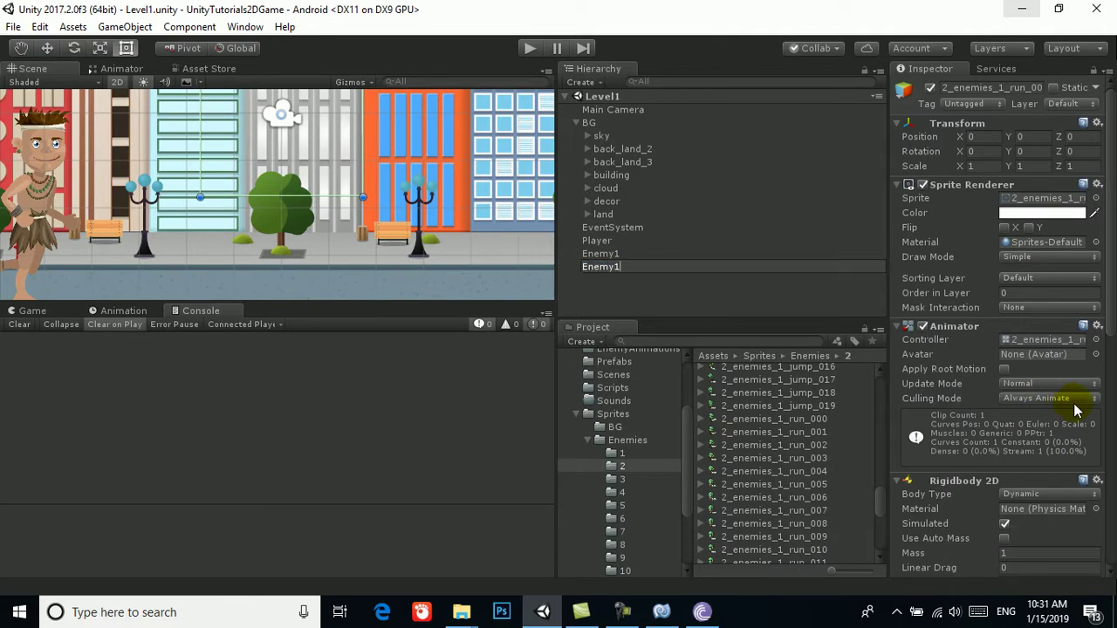
pyautogui.press('Return')
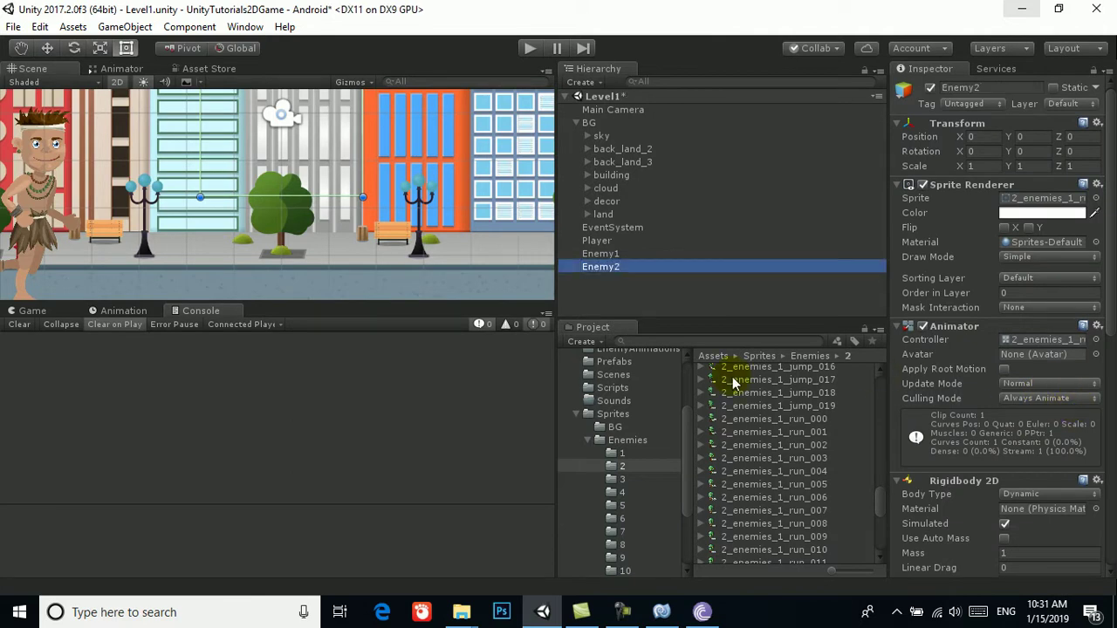
pyautogui.click(610, 363)
pyautogui.moveTo(602, 266); pyautogui.dragTo(754, 417)
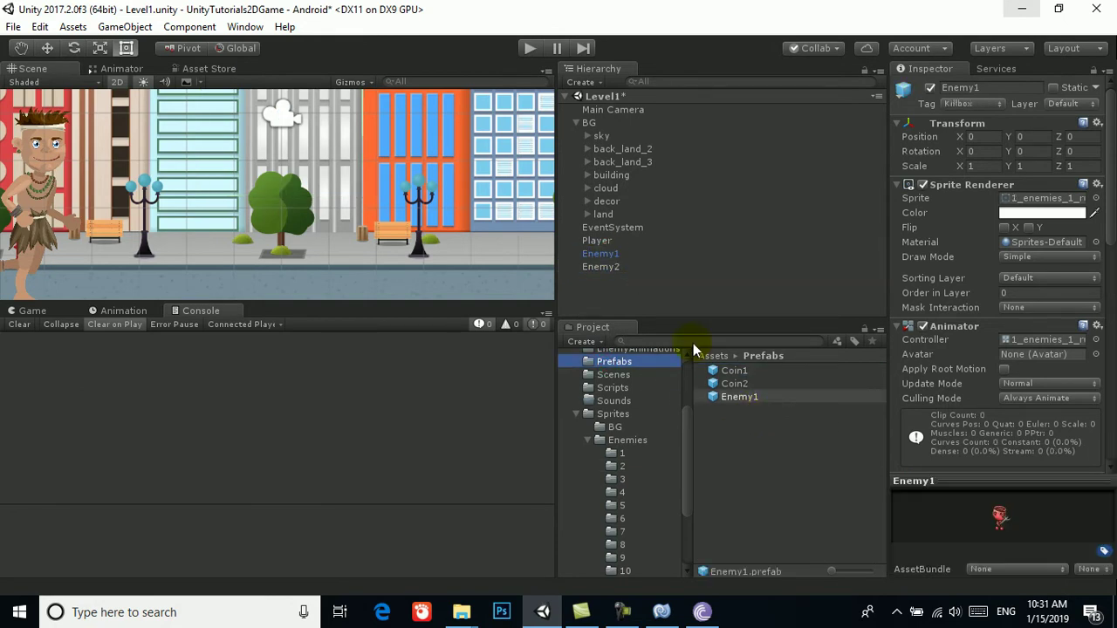
# Step: Tag Enemy2 as Killbox and update its prefab in the Prefabs folder
pyautogui.click(608, 271)
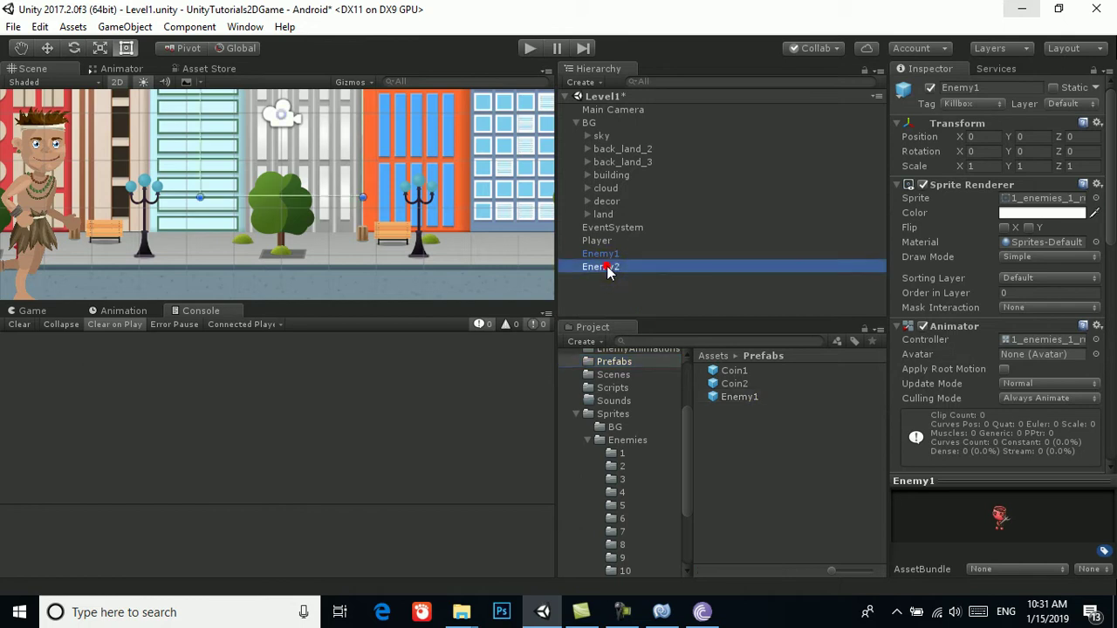
pyautogui.click(968, 103)
pyautogui.click(984, 244)
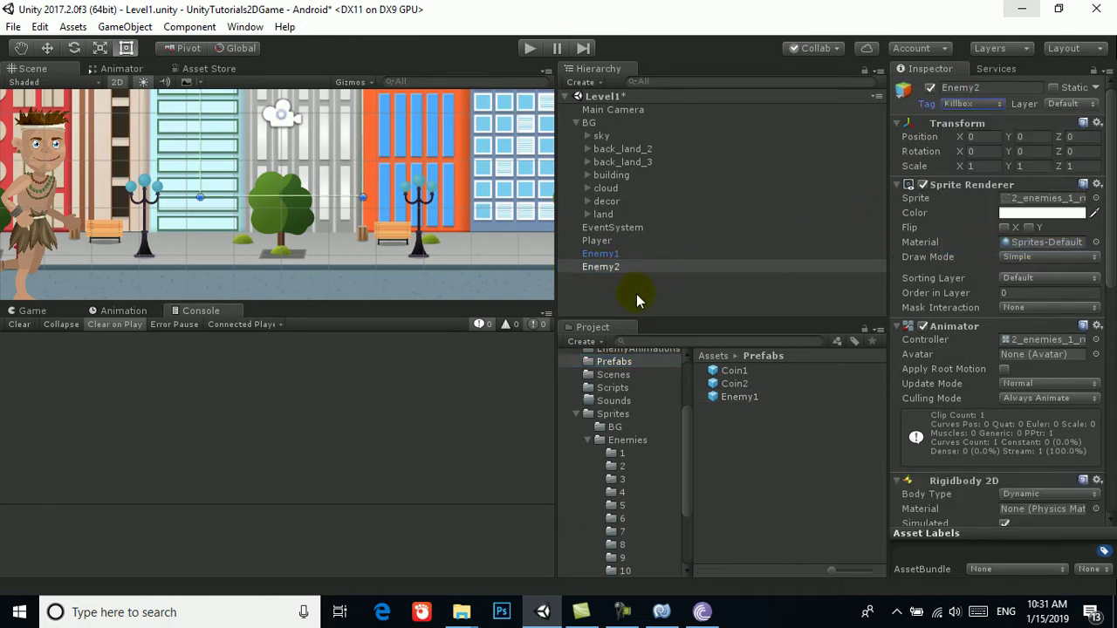
pyautogui.moveTo(609, 267); pyautogui.dragTo(744, 425)
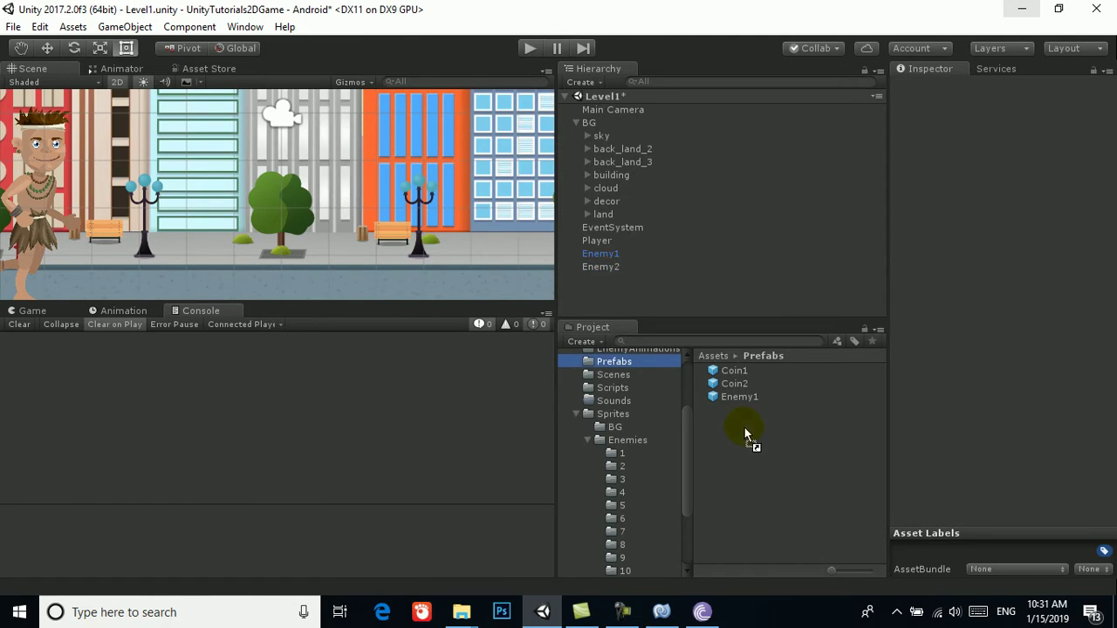
# Step: Delete Enemy1 and Enemy2 from the scene
pyautogui.click(627, 303)
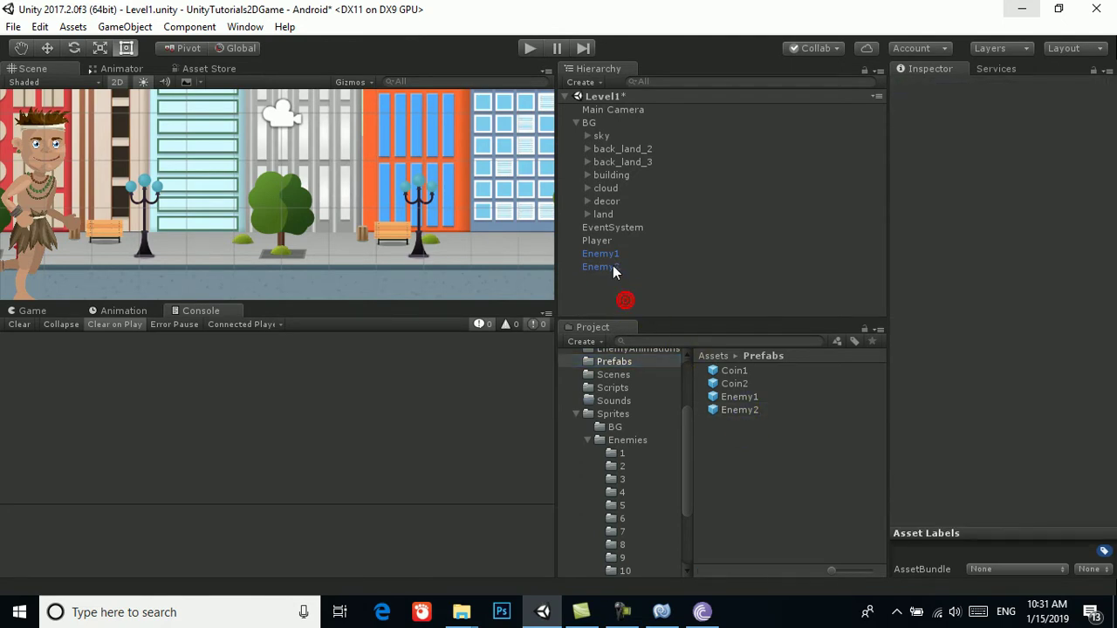
pyautogui.click(609, 254)
pyautogui.keyDown('shift'); pyautogui.click(611, 266); pyautogui.keyUp('shift')
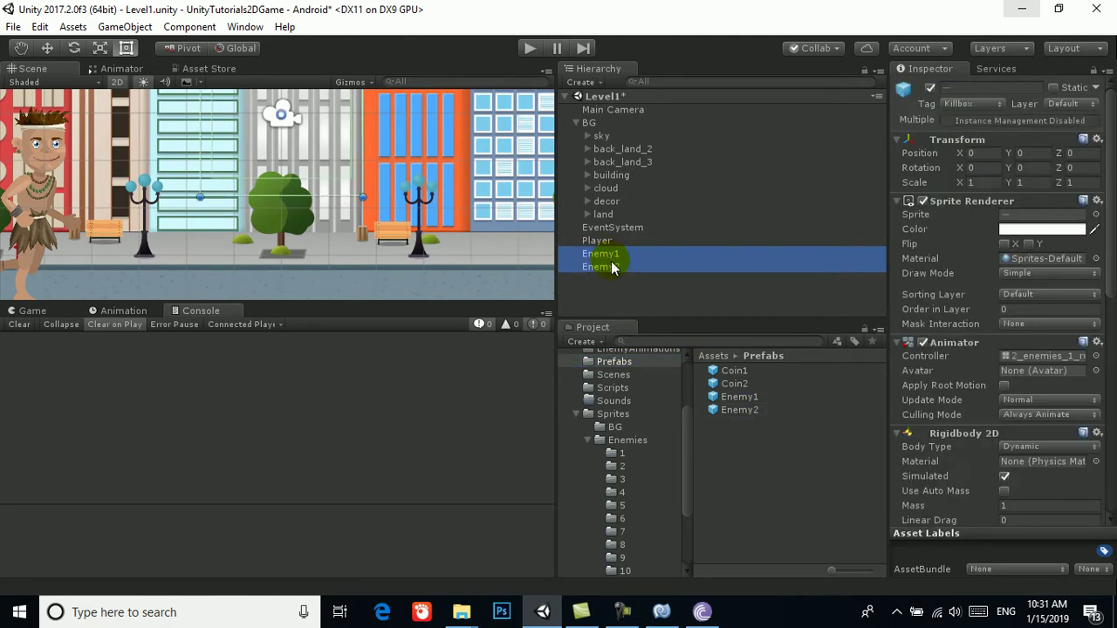
pyautogui.press('Delete')
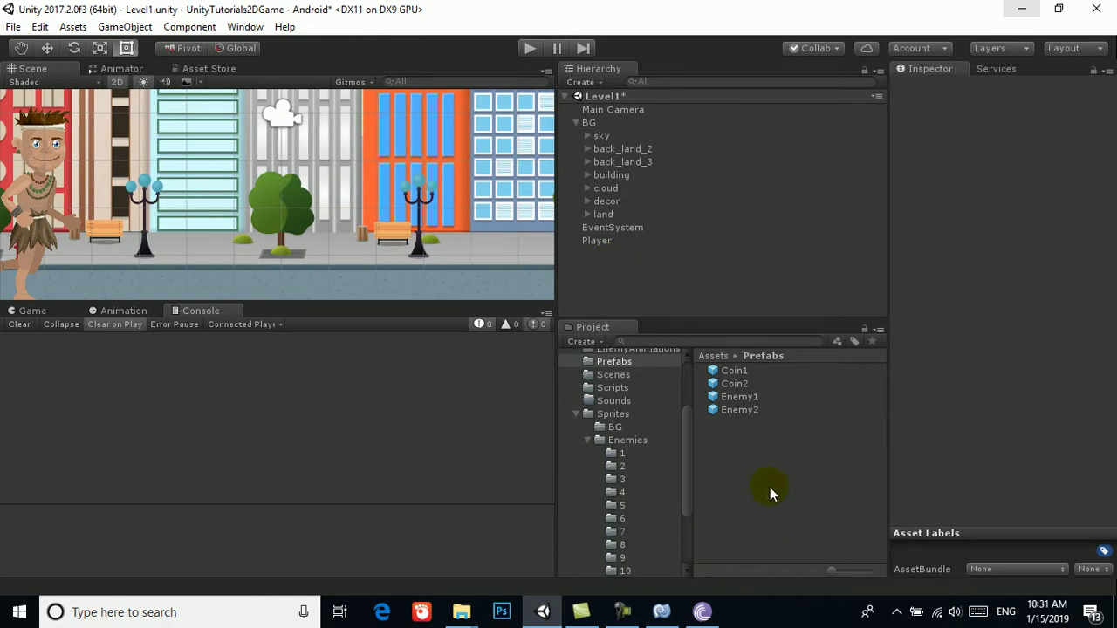
# Step: Create a UI Text object under a new Canvas and frame it in the scene
pyautogui.rightClick(608, 279)
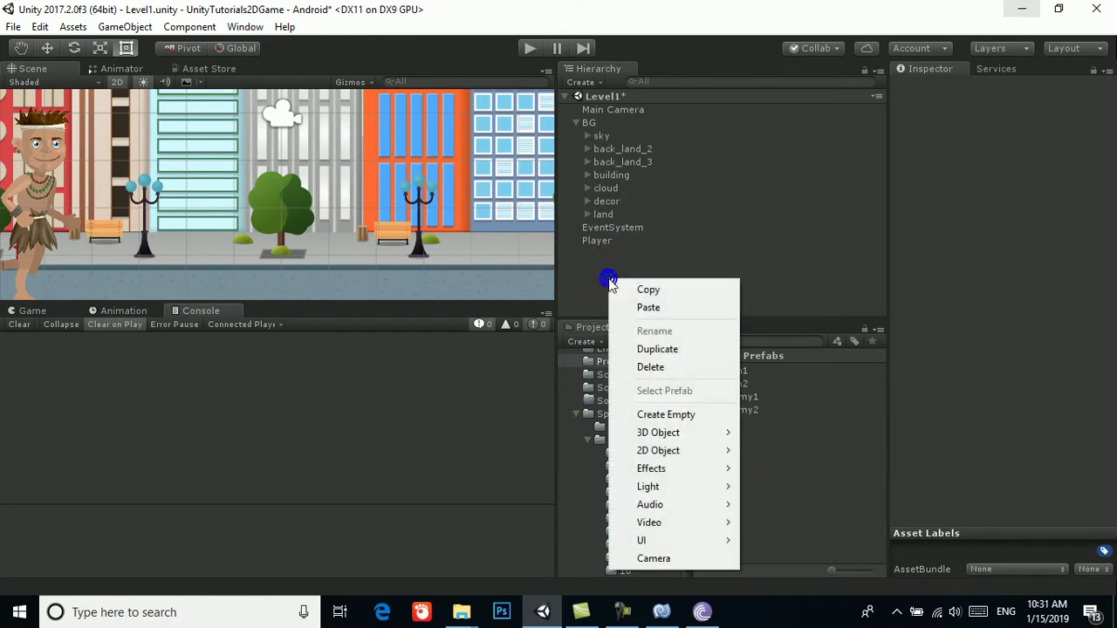
pyautogui.click(667, 542)
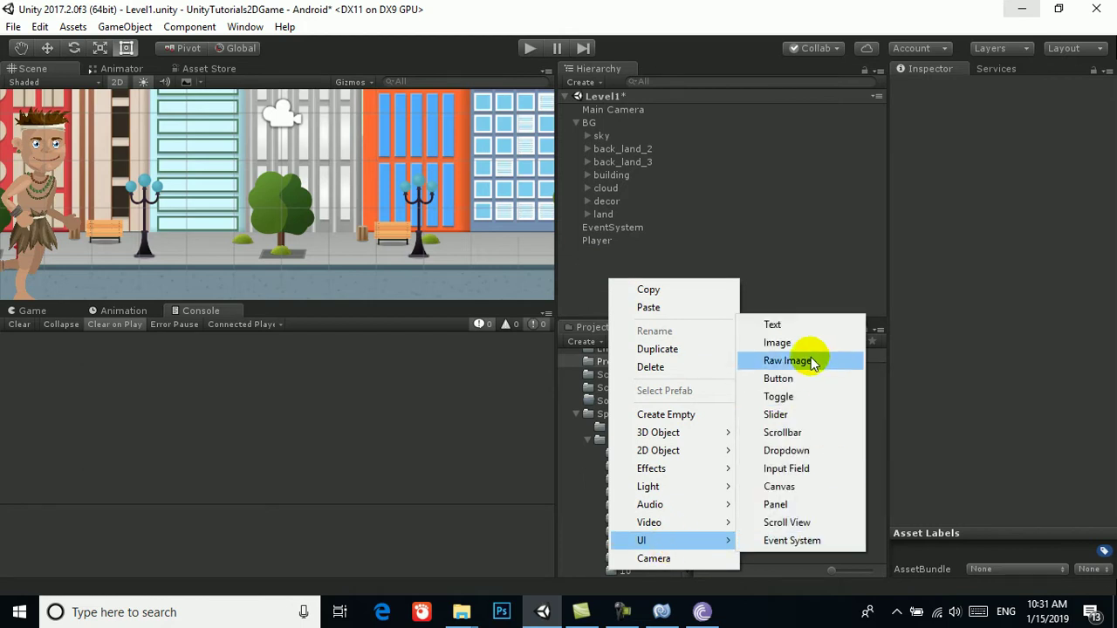
pyautogui.click(775, 325)
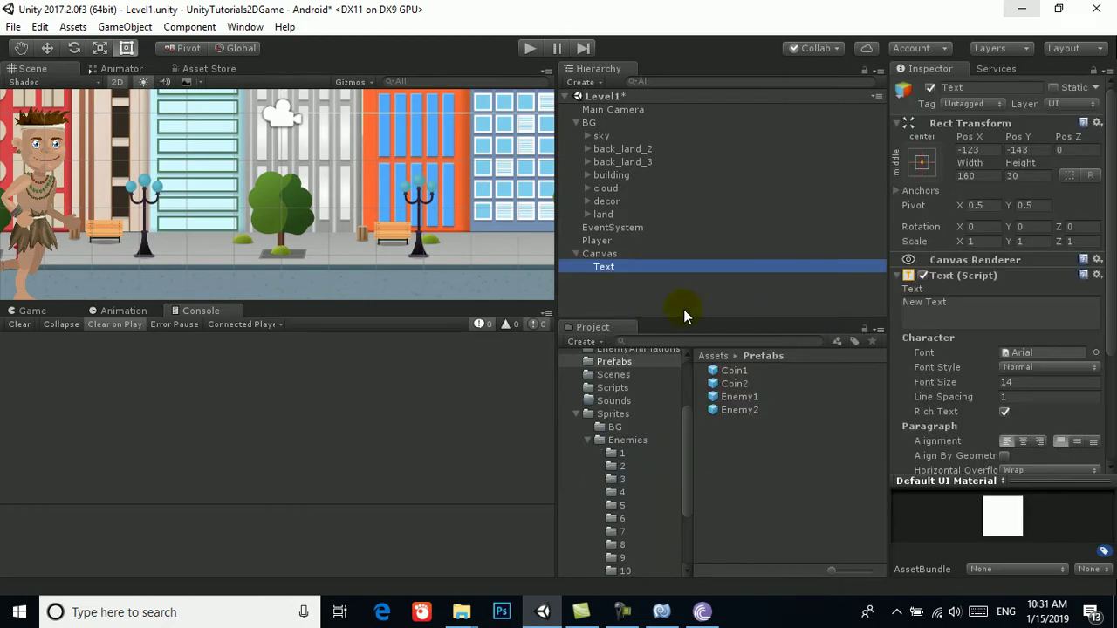
pyautogui.doubleClick(606, 268)
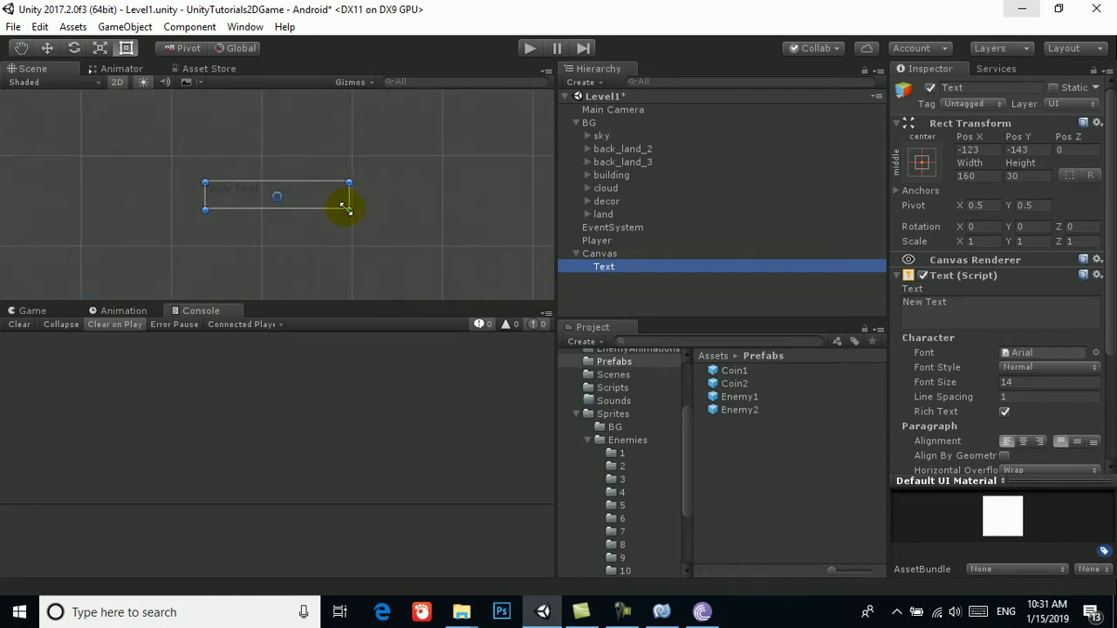
# Step: Enlarge the text box to about 212 by 48 and set its font size to 36
pyautogui.moveTo(346, 206); pyautogui.dragTo(396, 227)
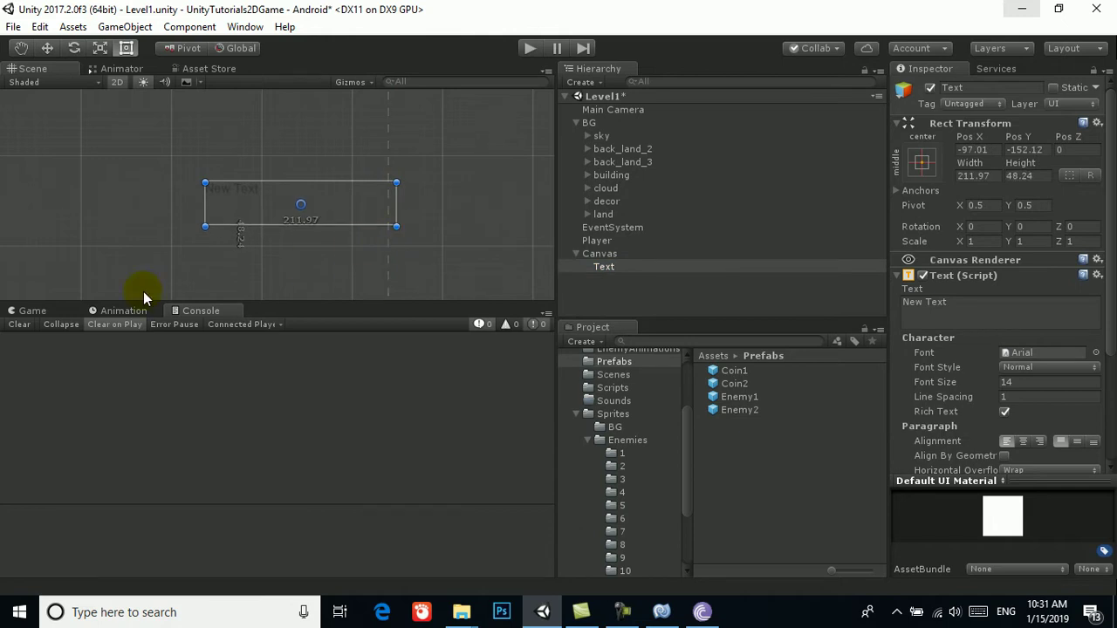
pyautogui.click(27, 312)
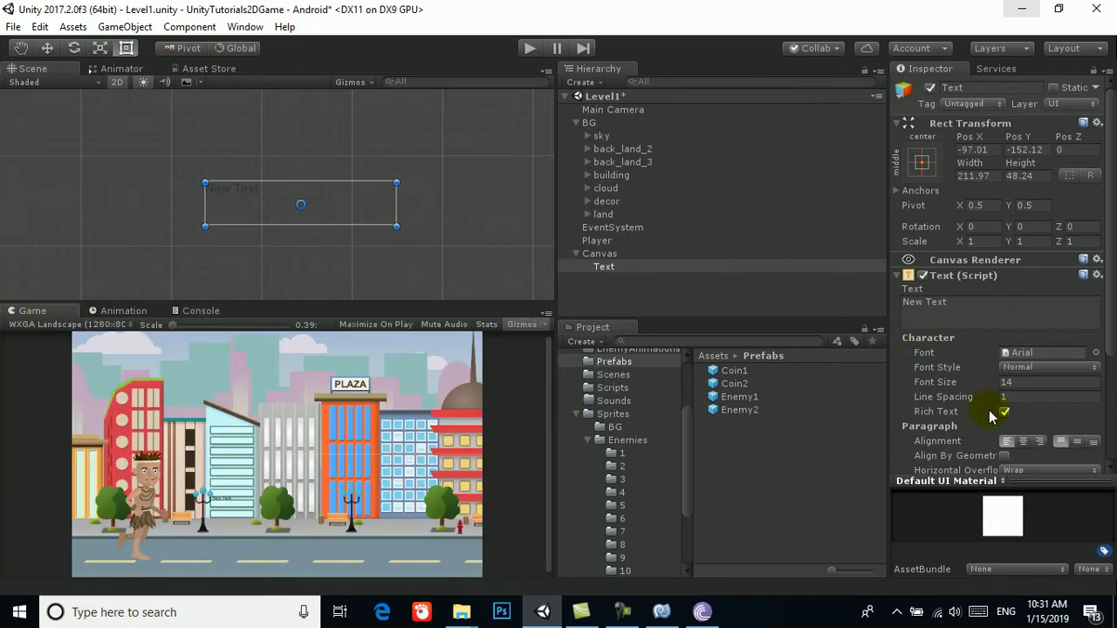
pyautogui.click(1004, 382)
pyautogui.write('32')
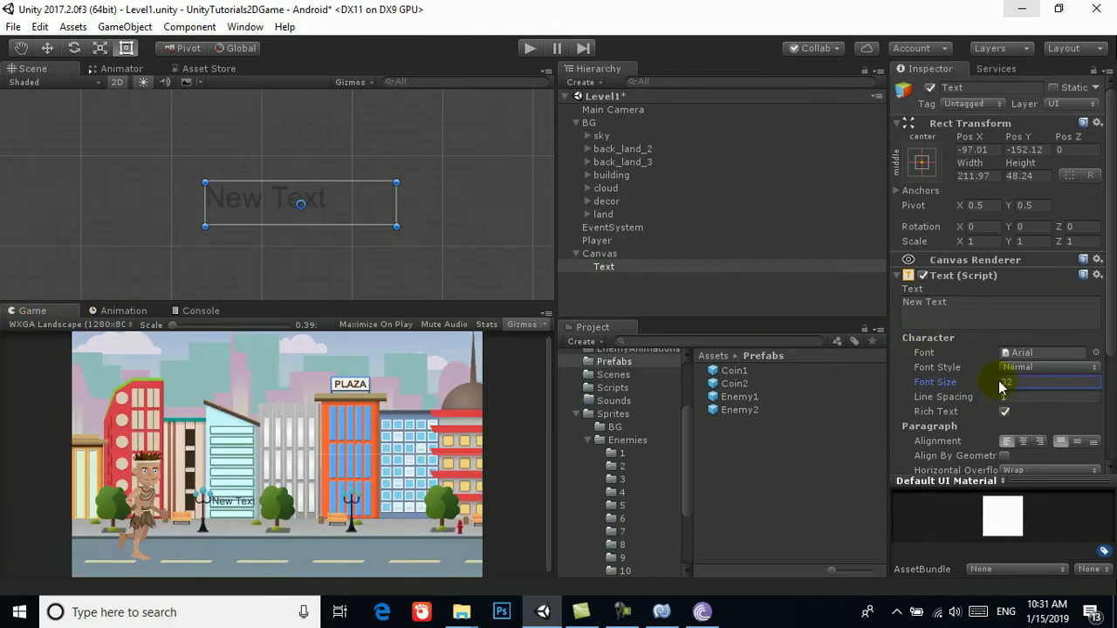
pyautogui.scroll(-3, 436, 167)
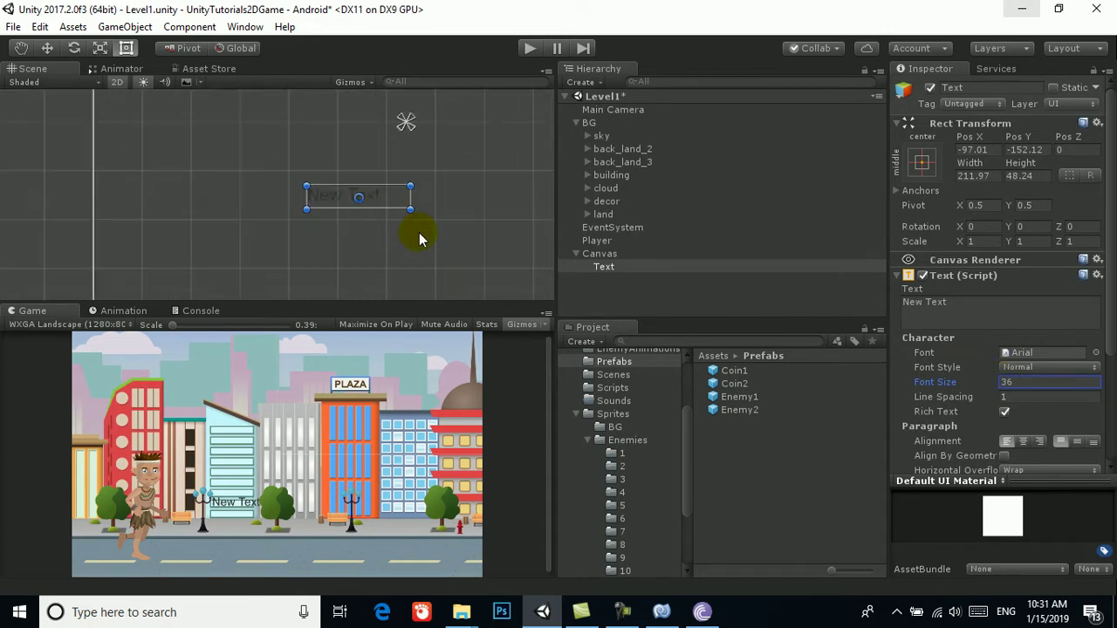
pyautogui.moveTo(419, 160)
pyautogui.mouseDown()
pyautogui.moveTo(424, 200)
pyautogui.moveTo(469, 224)
pyautogui.mouseUp()
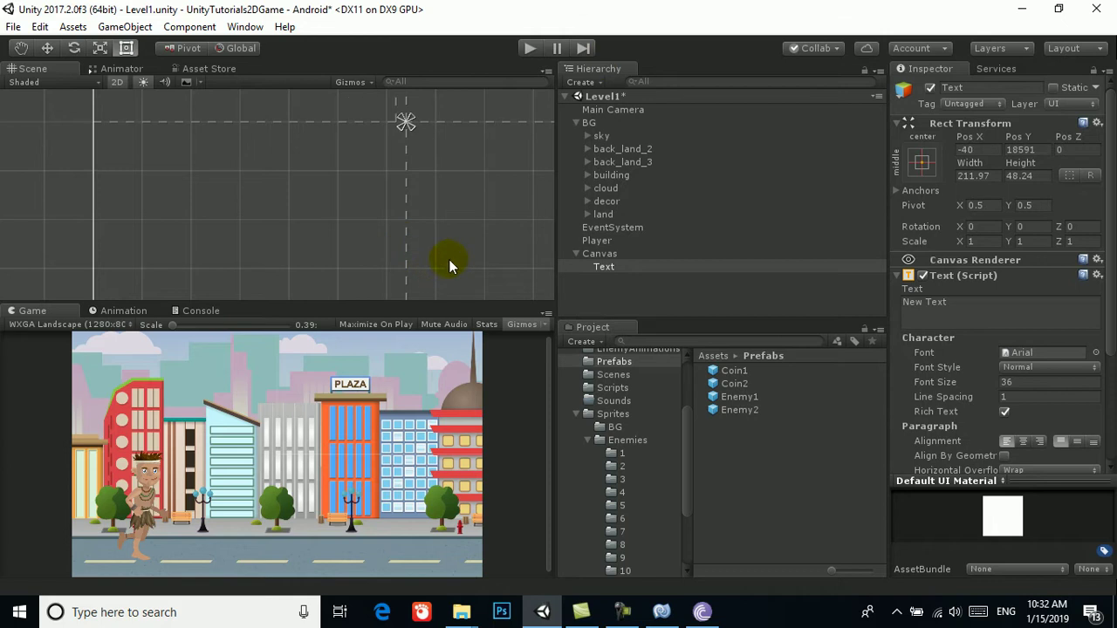
# Step: Frame the Text object and nudge it right, zooming and panning the scene view
pyautogui.doubleClick(601, 268)
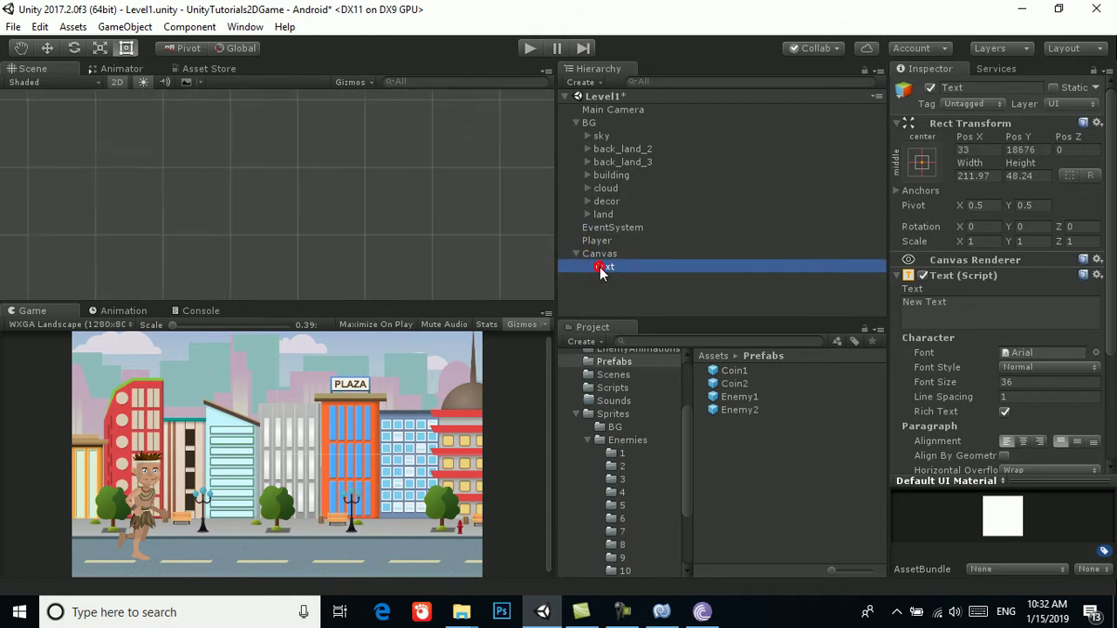
pyautogui.moveTo(284, 197); pyautogui.dragTo(288, 202)
pyautogui.scroll(-4, 345, 198)
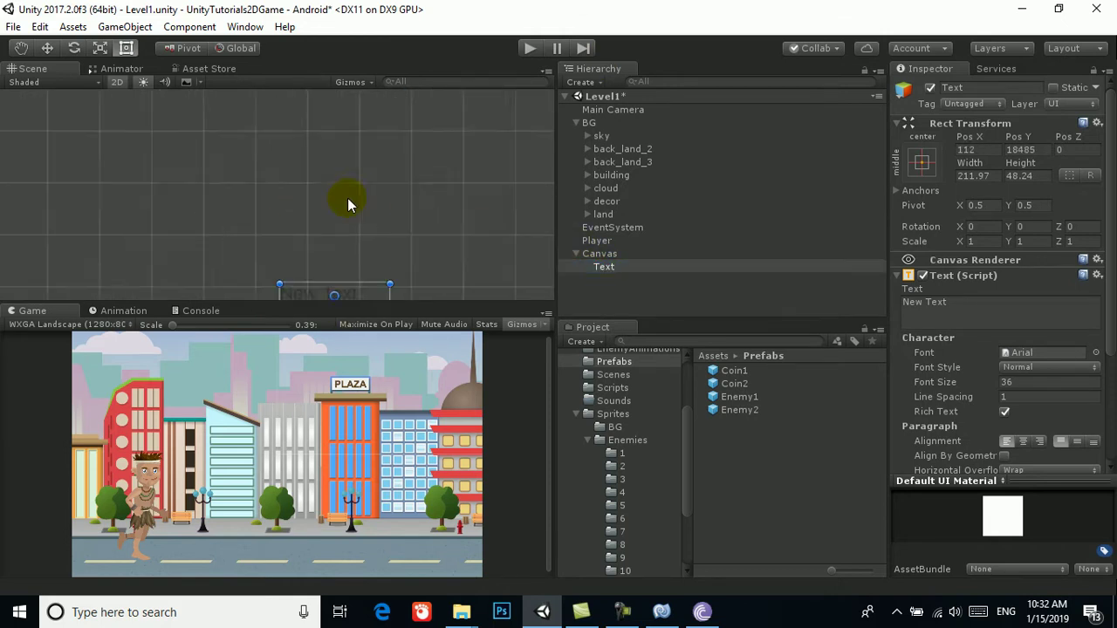
pyautogui.scroll(-5, 430, 218)
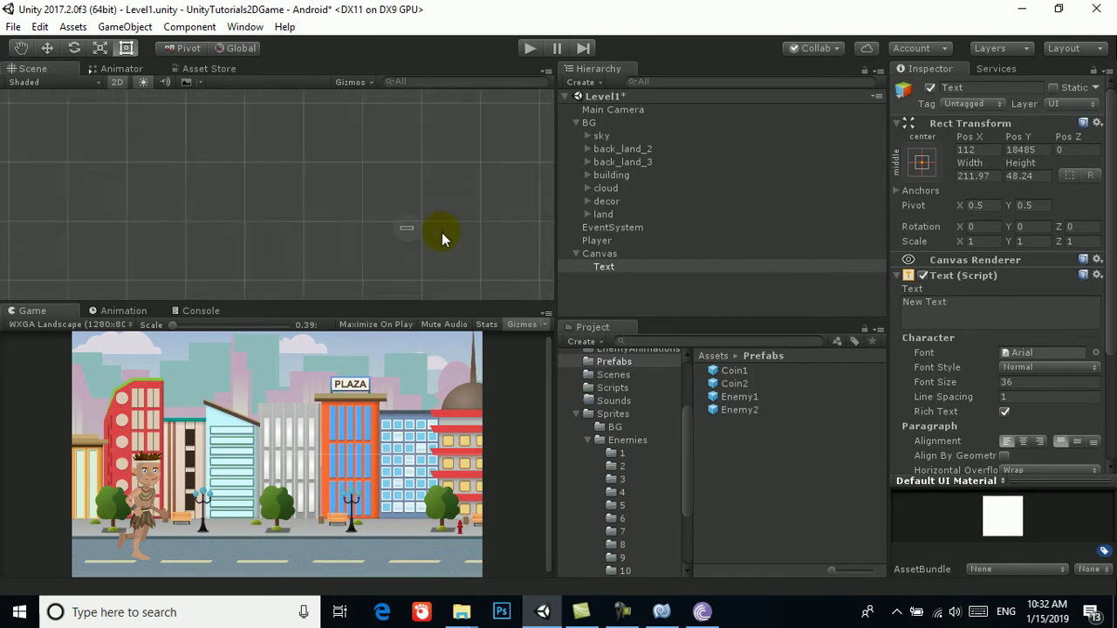
pyautogui.scroll(-3, 367, 266)
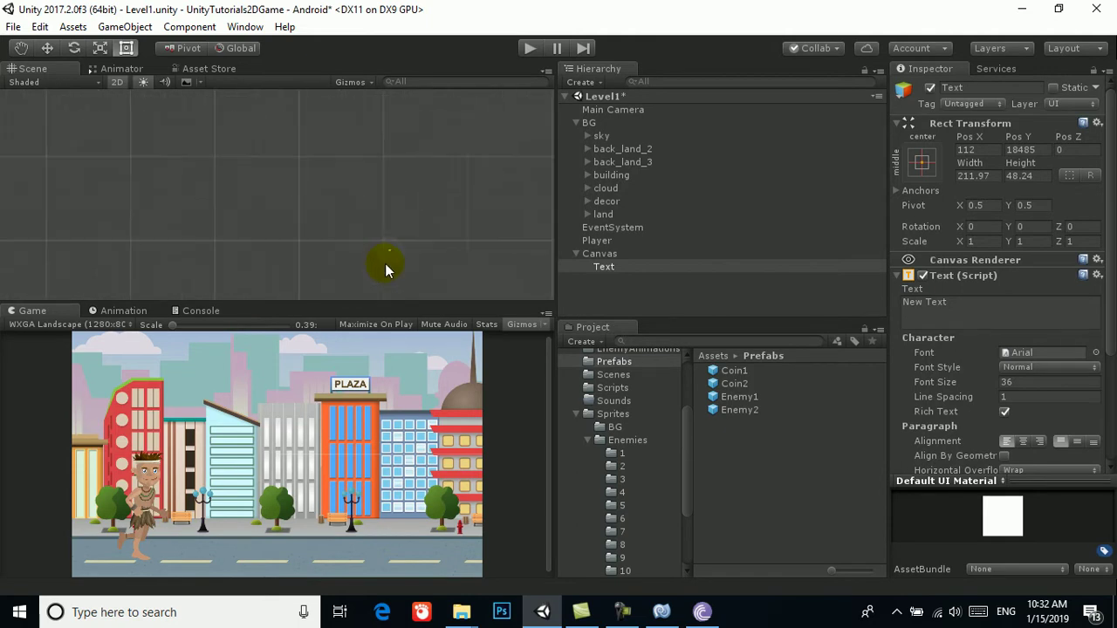
pyautogui.moveTo(451, 242); pyautogui.dragTo(432, 156, button='middle')
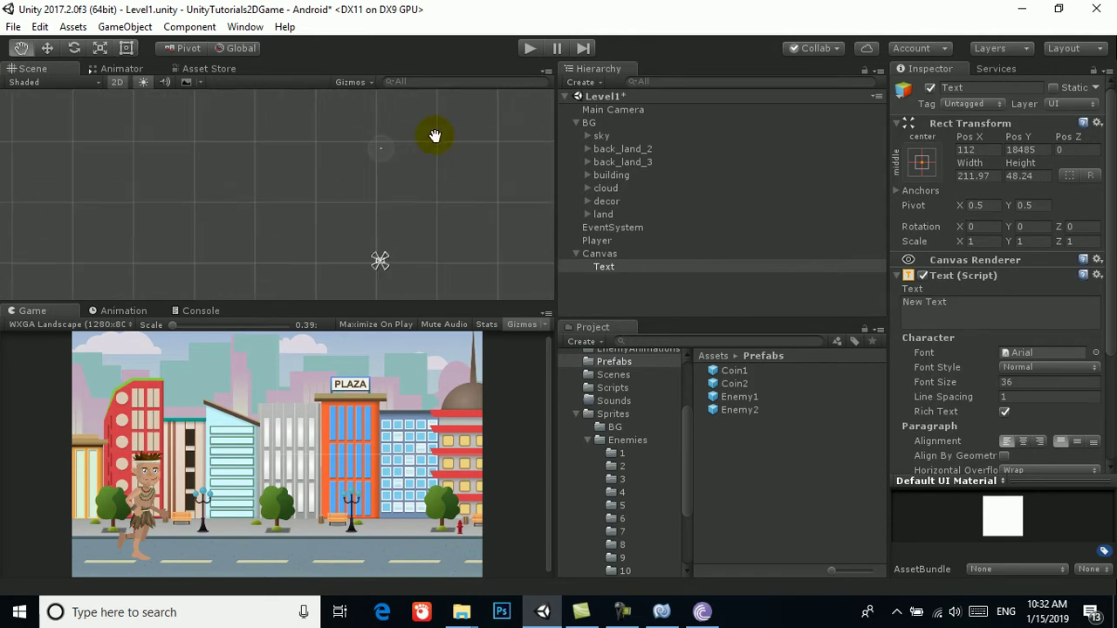
# Step: Move the Text object down onto the canvas and reframe the New Text label
pyautogui.click(48, 47)
pyautogui.moveTo(382, 168); pyautogui.dragTo(381, 288)
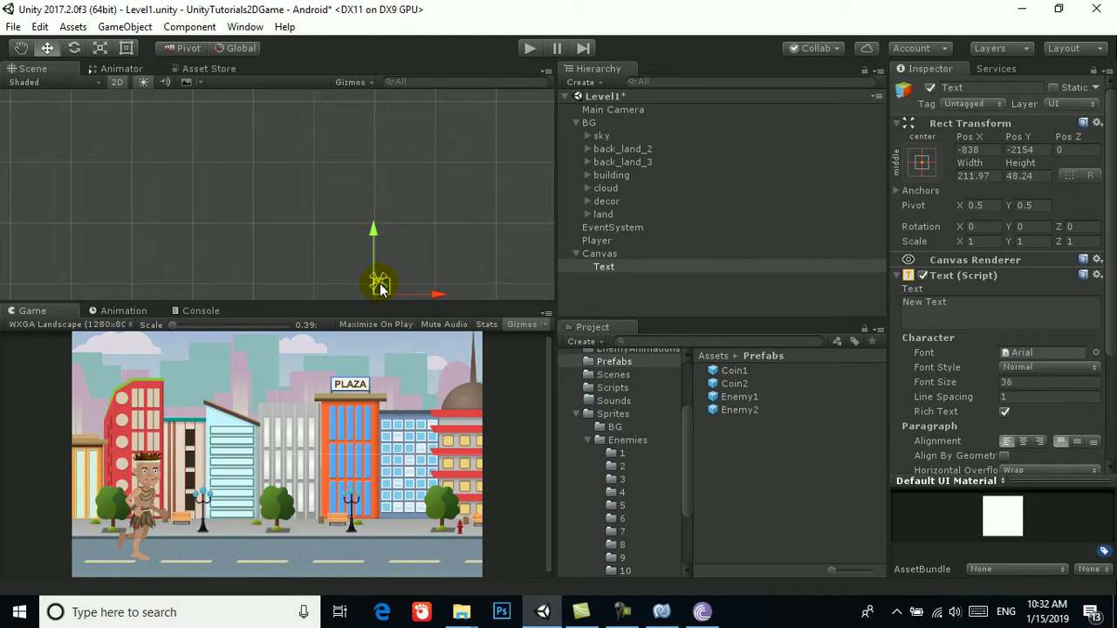
pyautogui.moveTo(600, 253); pyautogui.dragTo(604, 270)
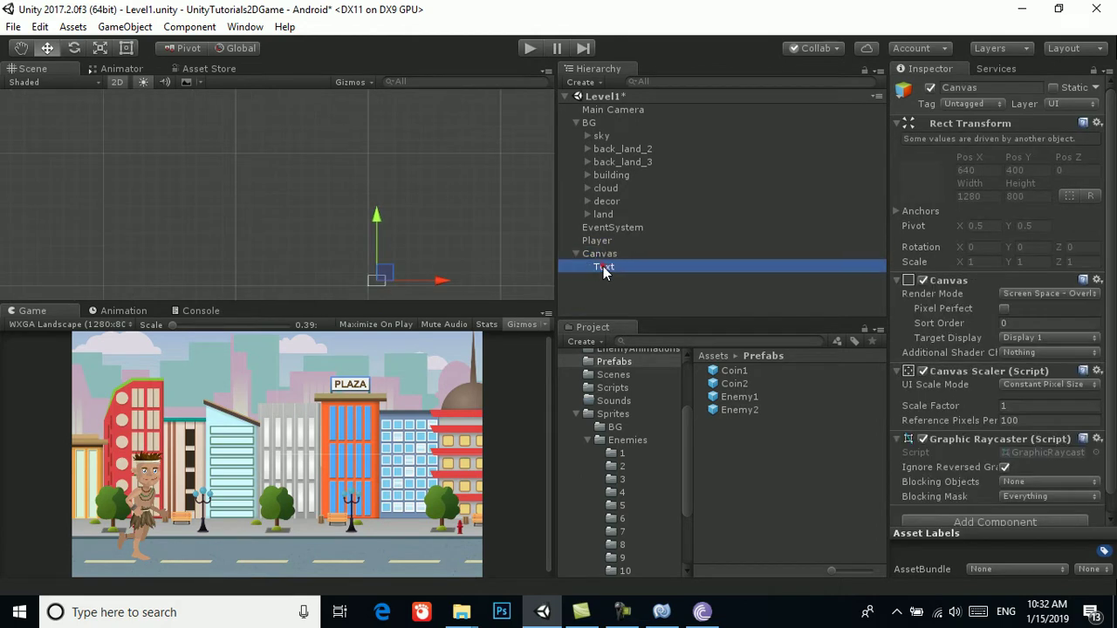
pyautogui.doubleClick(604, 271)
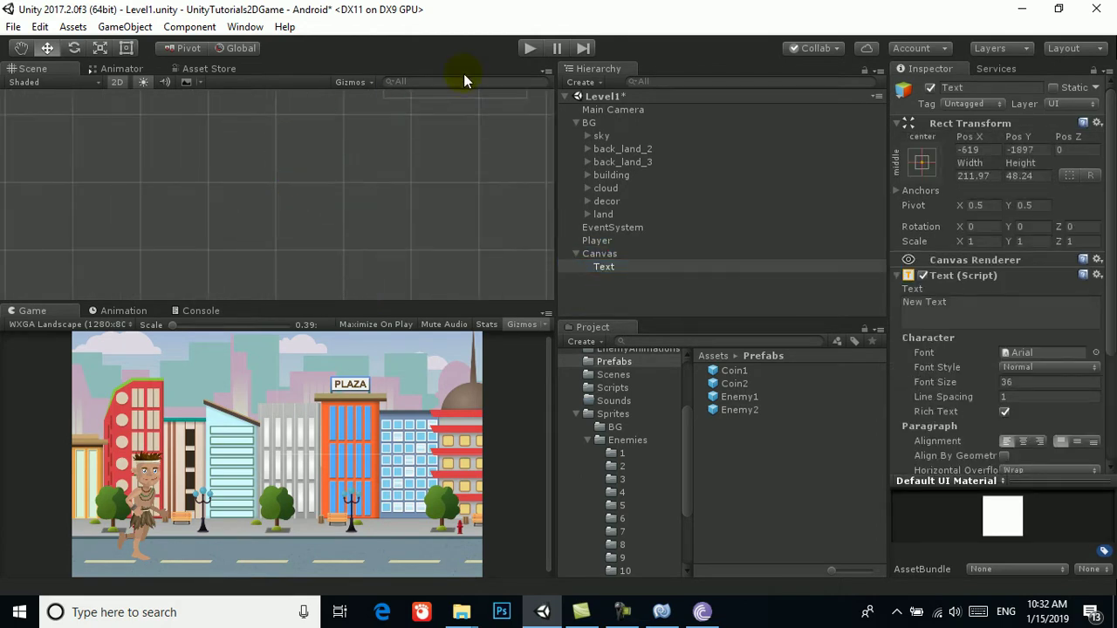
# Step: Move the Text label to the top-right corner of the game screen
pyautogui.moveTo(287, 187); pyautogui.dragTo(449, 212, button='middle')
pyautogui.click(348, 280)
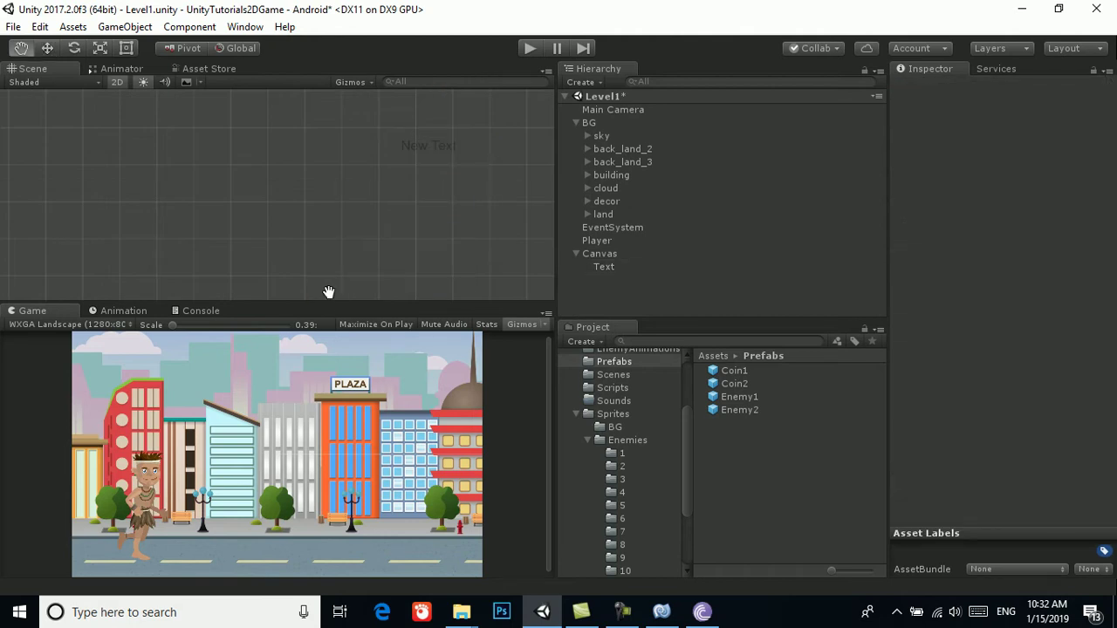
pyautogui.click(602, 266)
pyautogui.moveTo(448, 141); pyautogui.dragTo(508, 50)
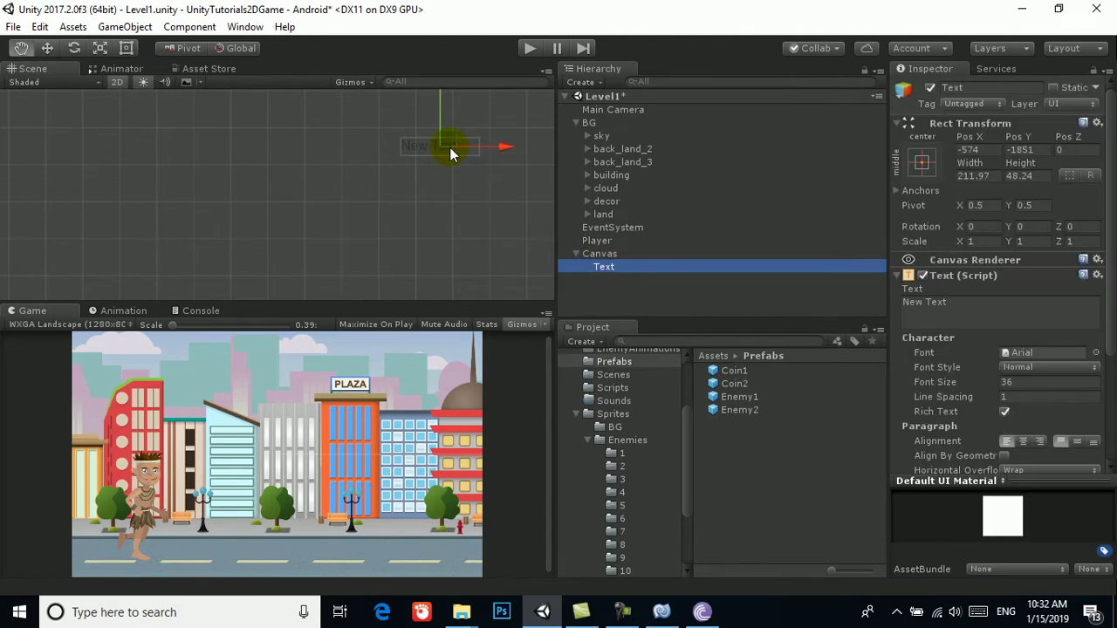
pyautogui.moveTo(496, 147); pyautogui.dragTo(483, 204, button='middle')
pyautogui.moveTo(499, 153); pyautogui.dragTo(519, 103)
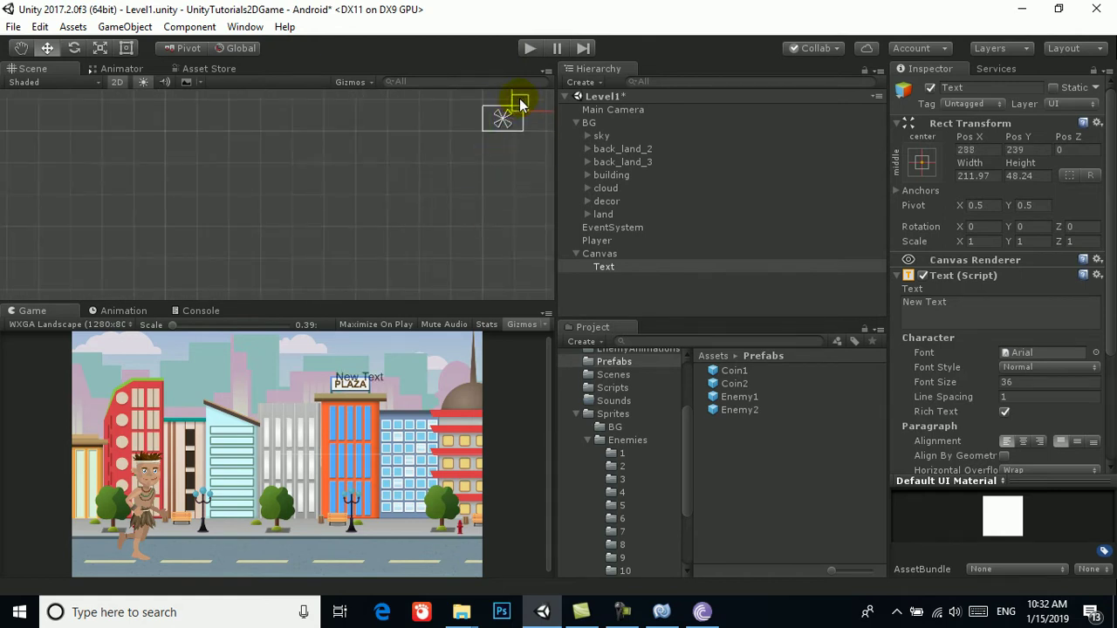
pyautogui.doubleClick(602, 267)
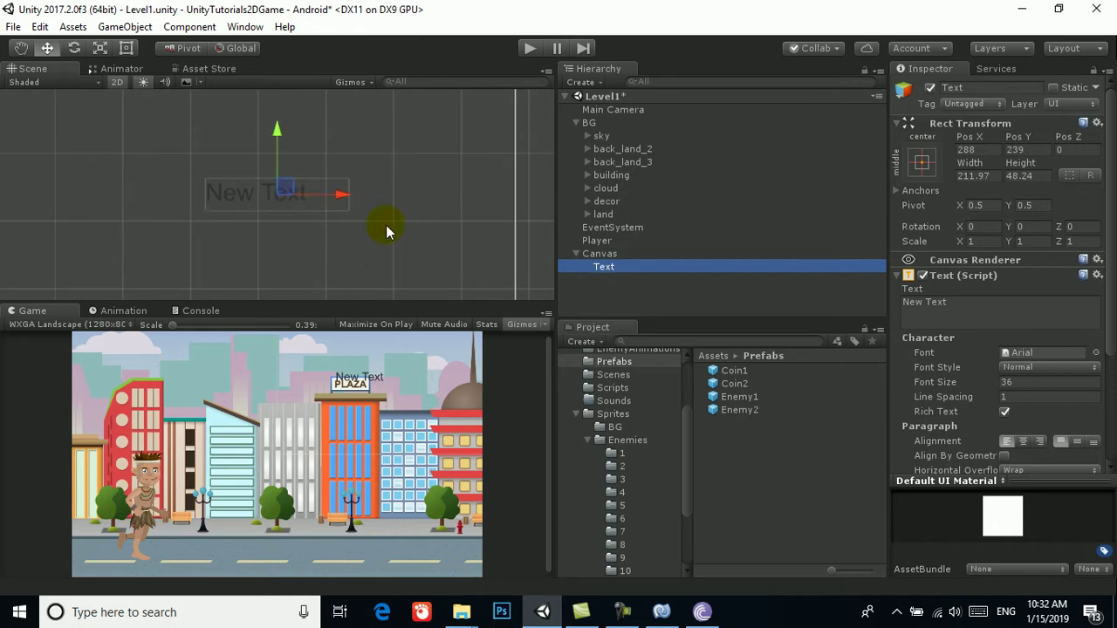
pyautogui.moveTo(290, 195); pyautogui.dragTo(449, 132)
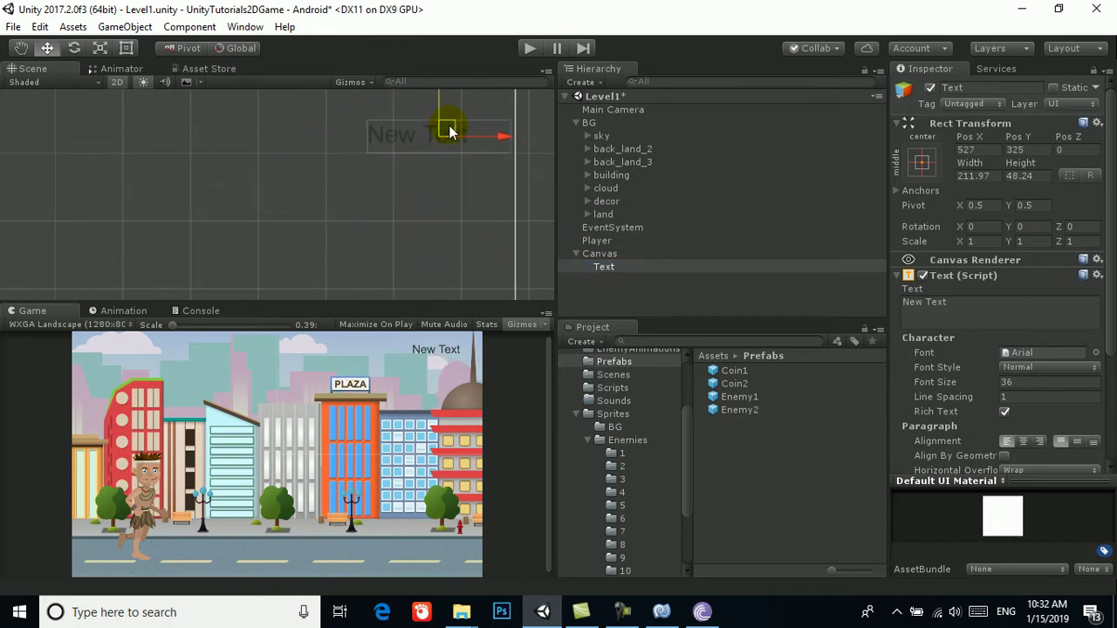
# Step: Clear the label's New Text placeholder content
pyautogui.click(698, 301)
pyautogui.click(600, 254)
pyautogui.click(607, 271)
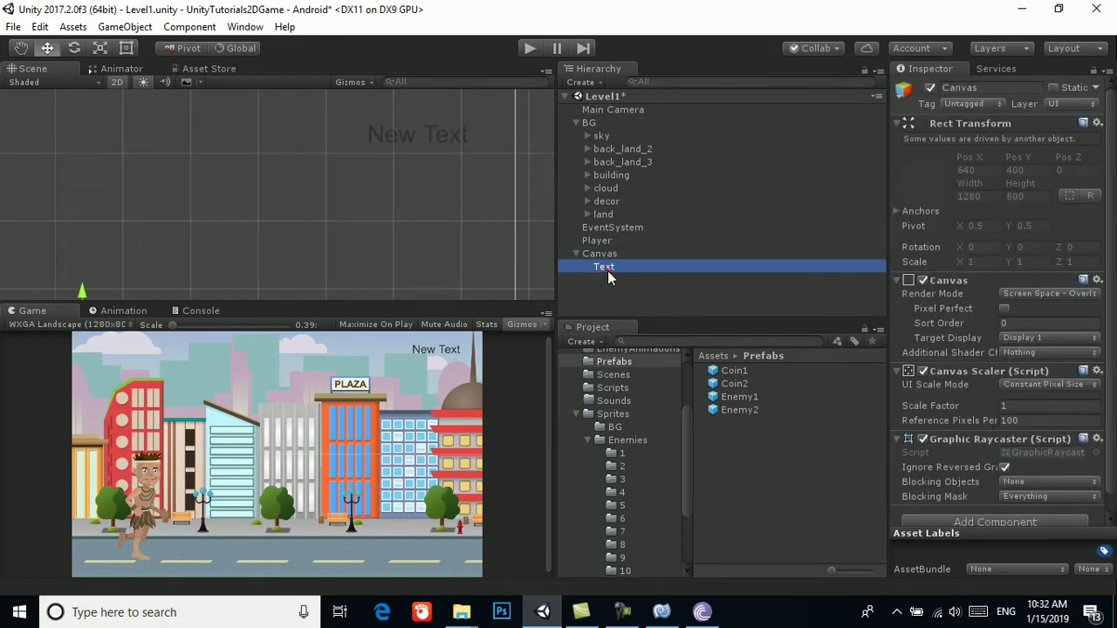
pyautogui.click(960, 306)
pyautogui.hotkey('ctrl', 'a')
pyautogui.press('BackSpace')
pyautogui.click(615, 296)
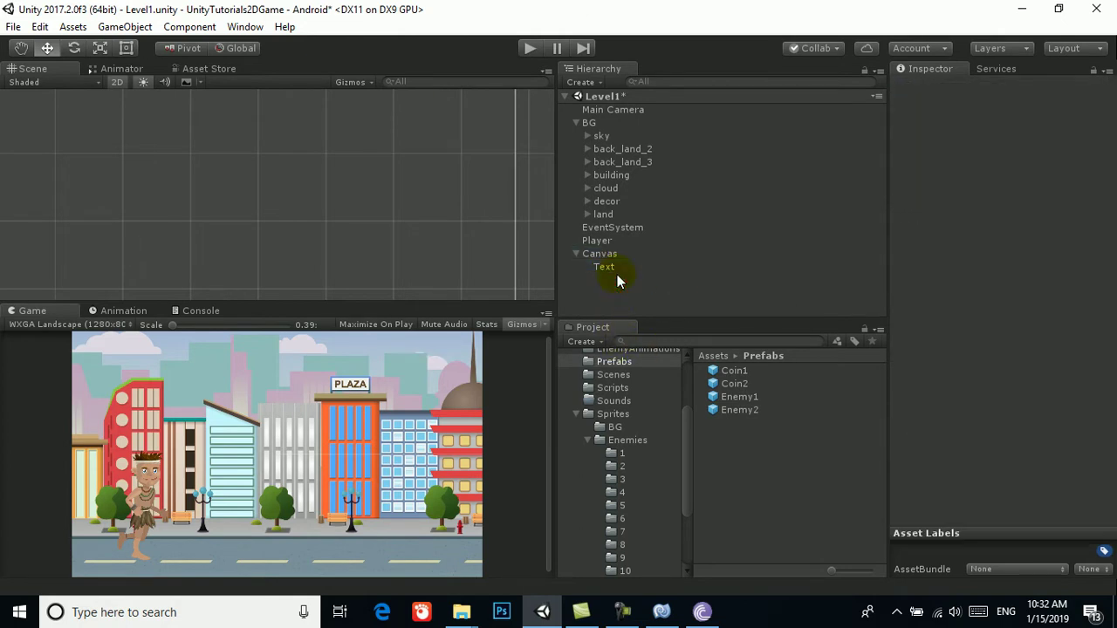
pyautogui.click(616, 268)
# Step: Duplicate the Text label to create Text (1)
pyautogui.hotkey('ctrl', 'd')
pyautogui.click(615, 297)
pyautogui.click(611, 267)
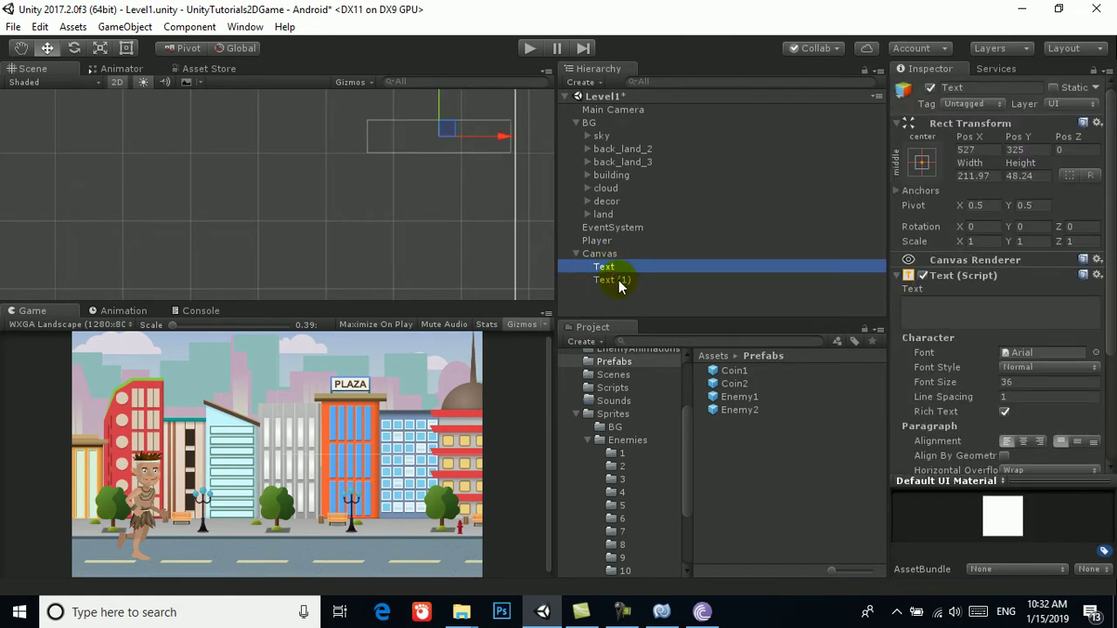
pyautogui.click(615, 281)
pyautogui.click(608, 267)
pyautogui.click(611, 279)
pyautogui.click(608, 269)
pyautogui.click(608, 279)
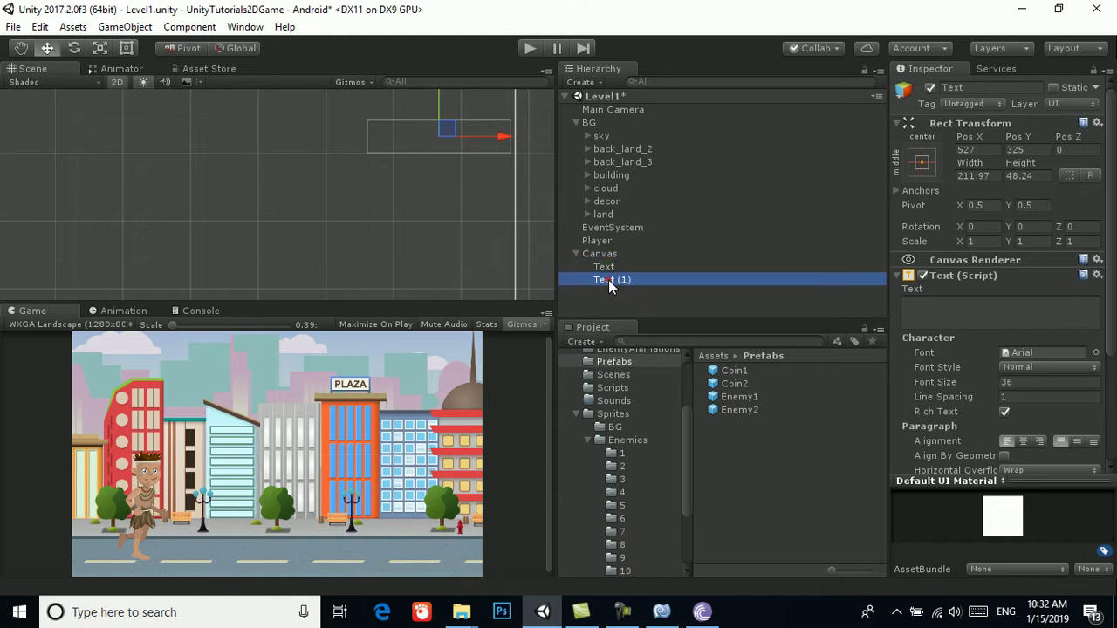
# Step: Add the Score Manager script to the Canvas
pyautogui.click(608, 253)
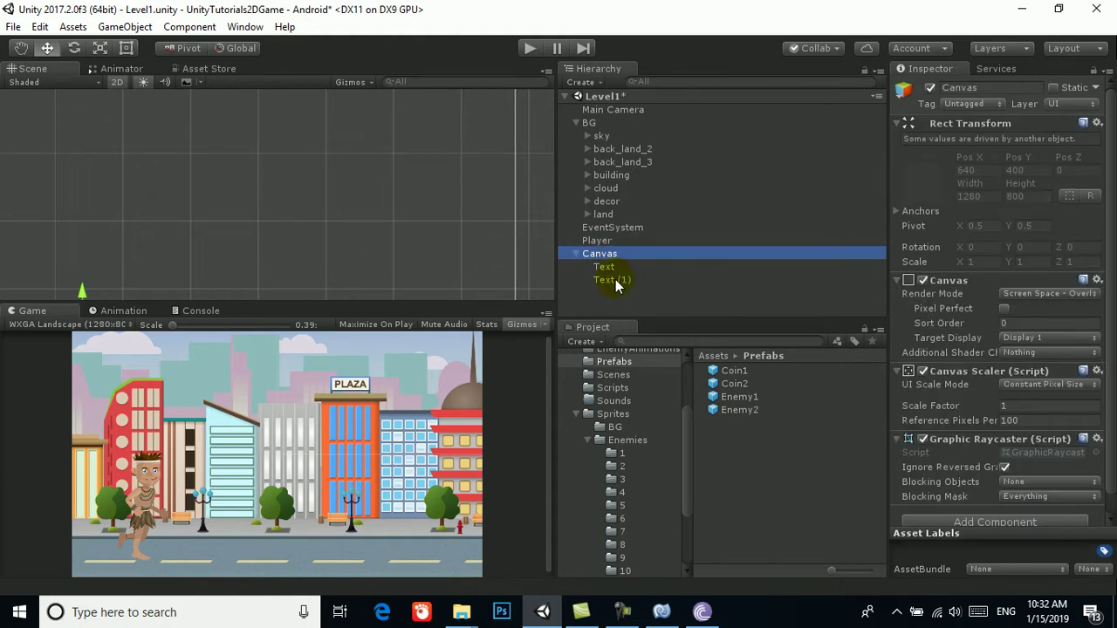
pyautogui.scroll(-1, 995, 436)
pyautogui.click(987, 503)
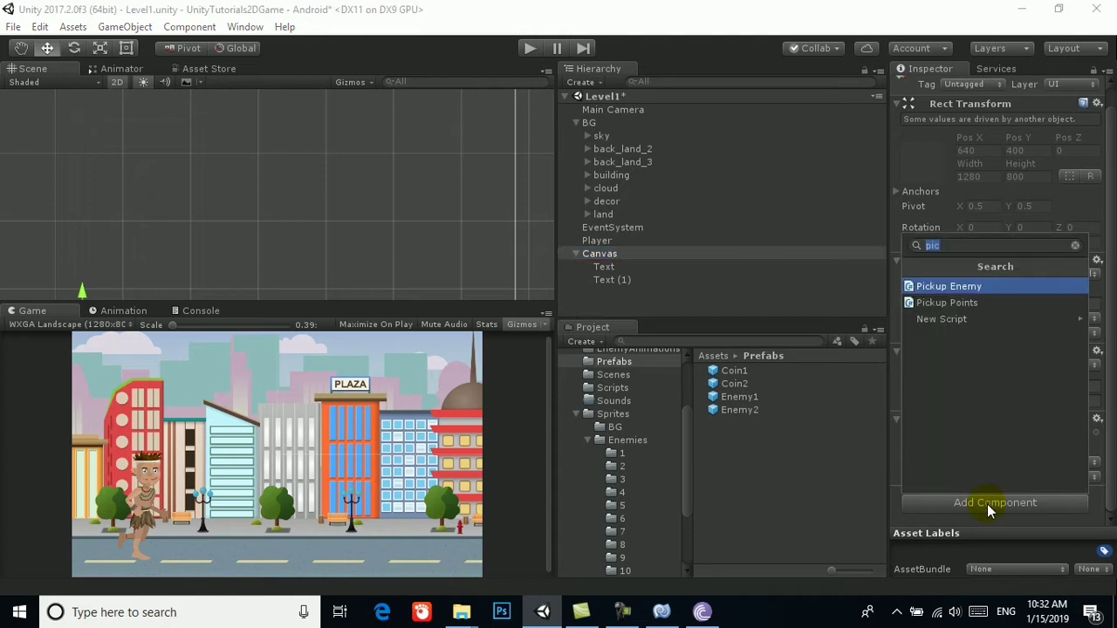
pyautogui.write('sco')
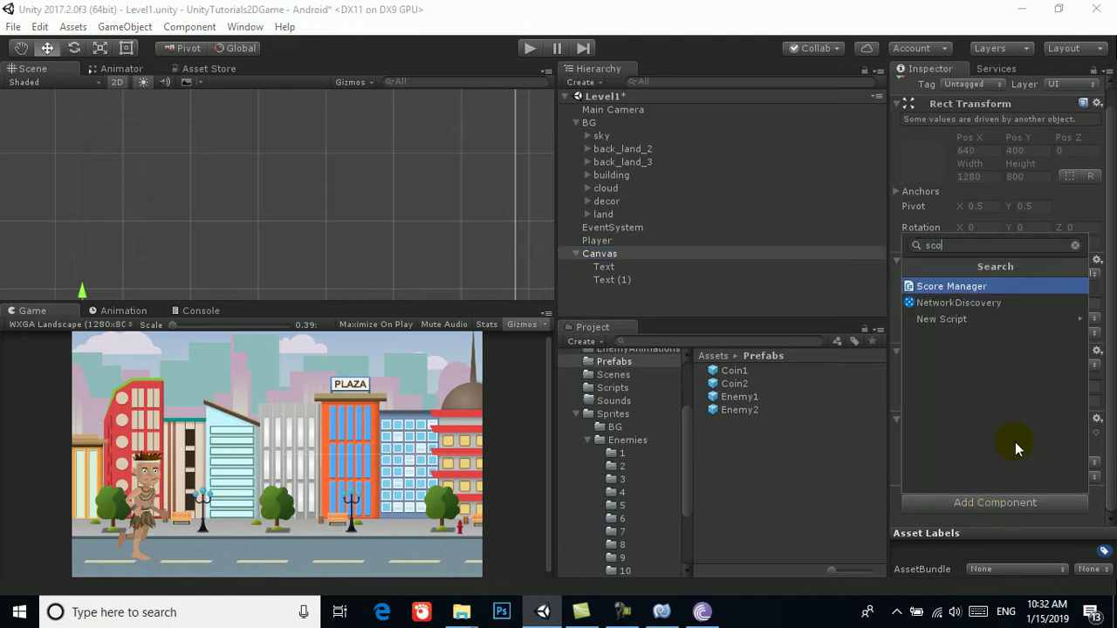
pyautogui.click(951, 288)
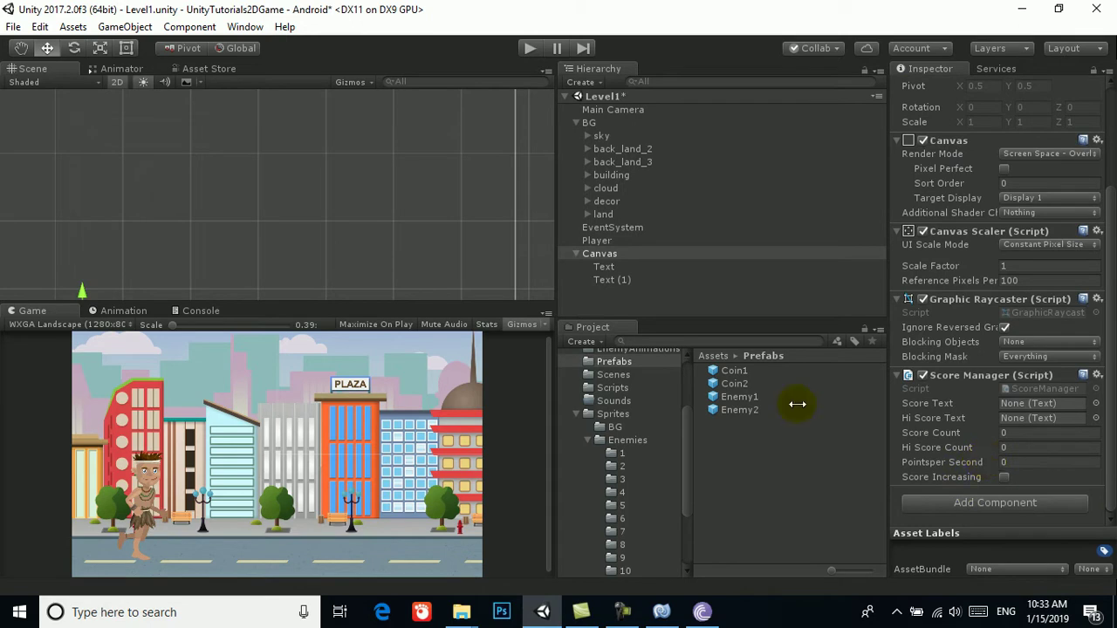
# Step: Assign Text as Score Text and Text (1) as Hi Score Text, then save
pyautogui.click(604, 267)
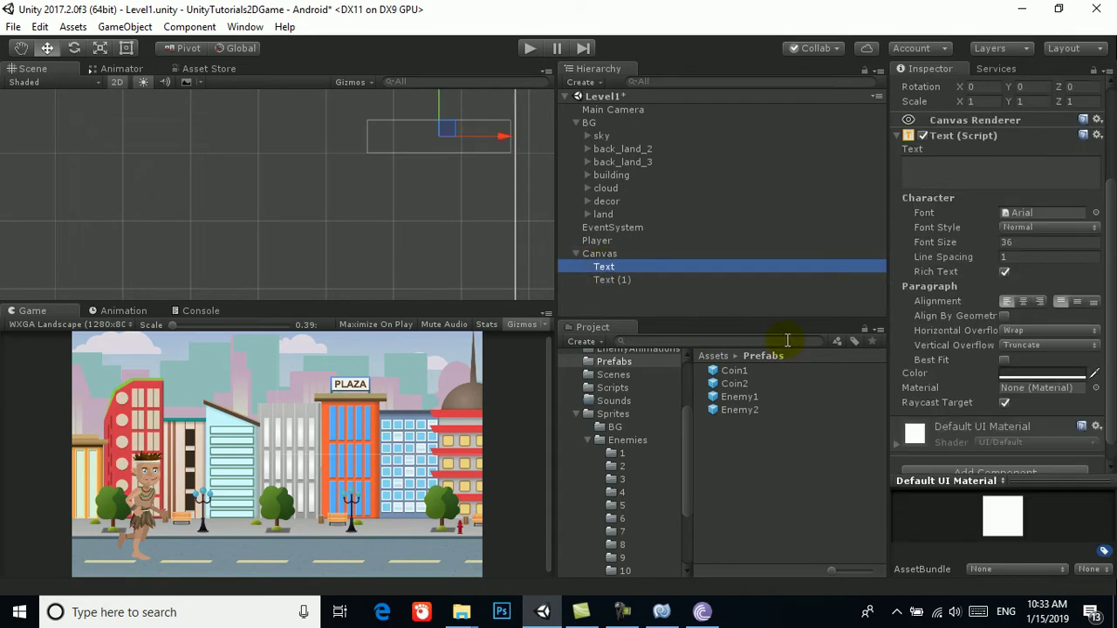
pyautogui.click(601, 252)
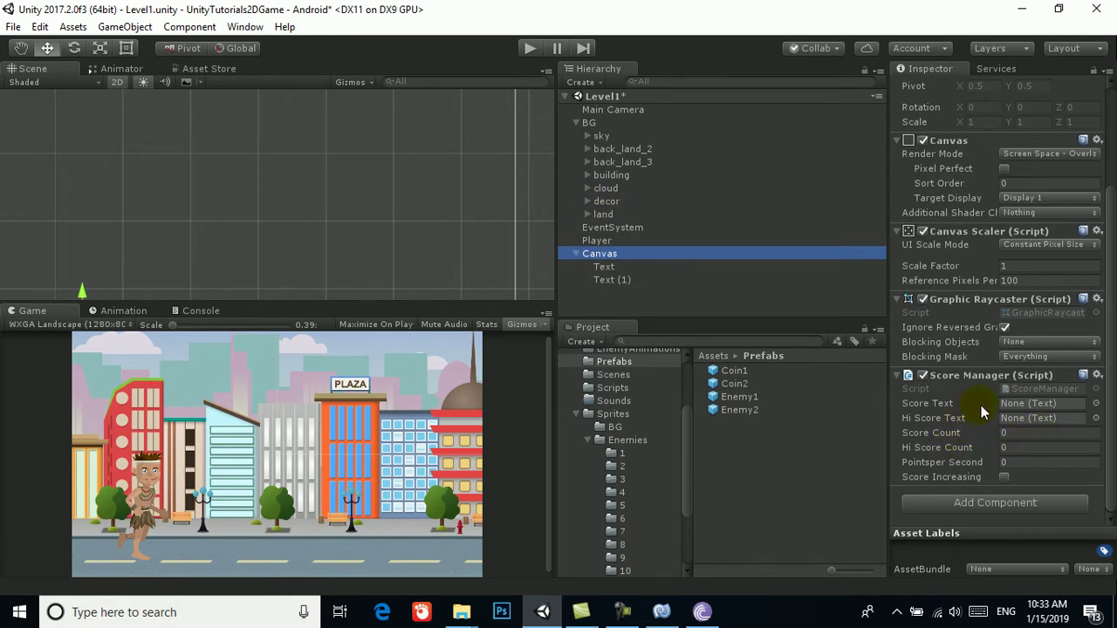
pyautogui.moveTo(614, 268); pyautogui.dragTo(1011, 405)
pyautogui.moveTo(628, 281); pyautogui.dragTo(1036, 417)
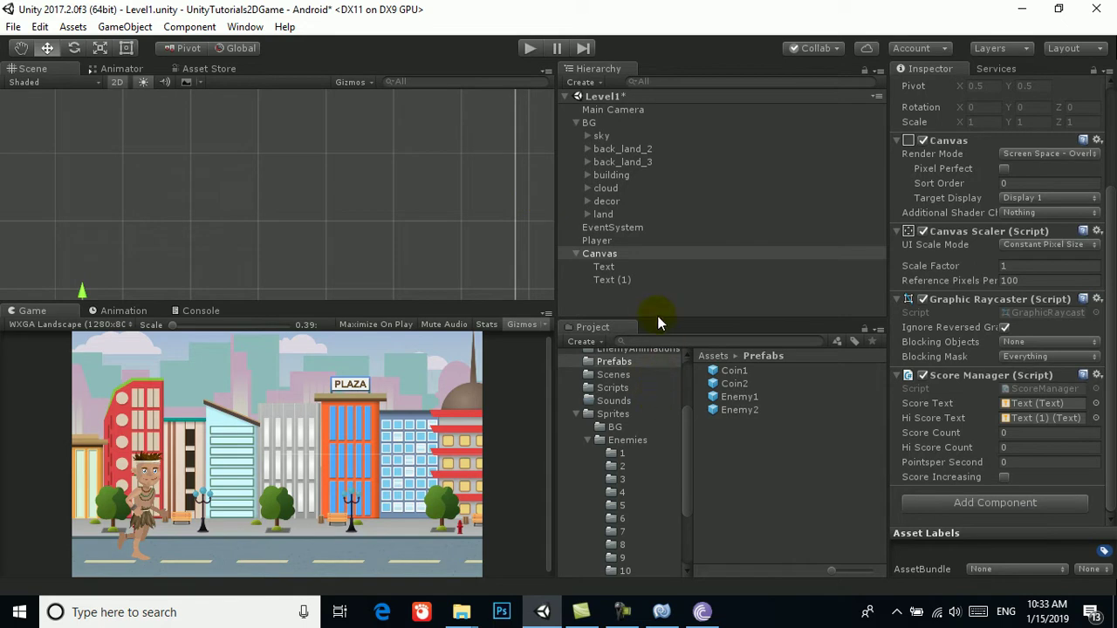
pyautogui.hotkey('ctrl', 's')
pyautogui.click(735, 373)
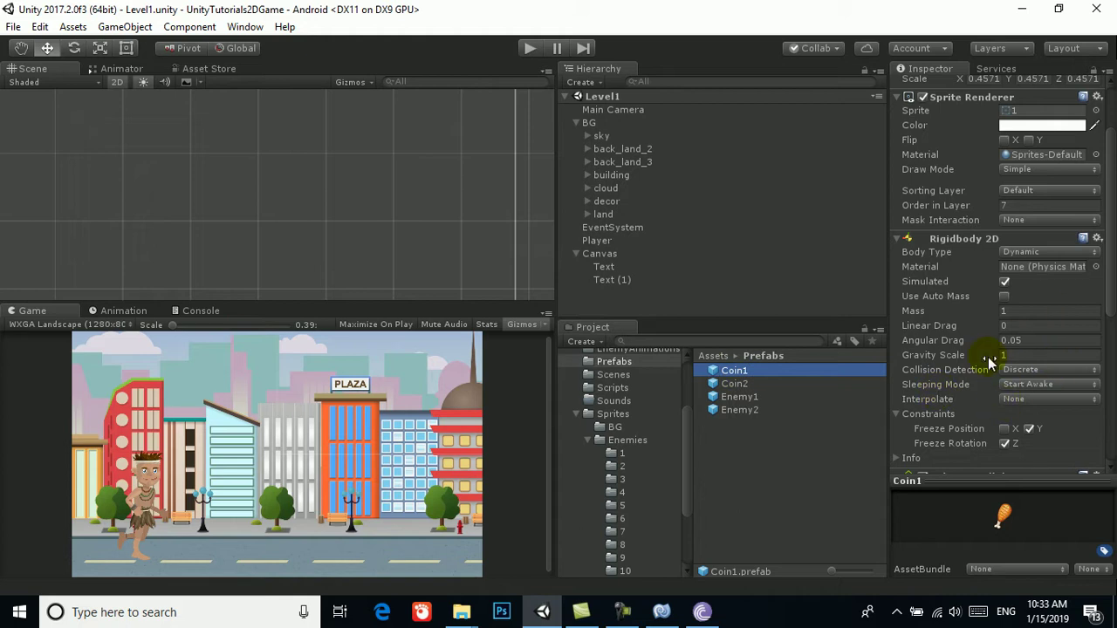
pyautogui.scroll(-3, 988, 360)
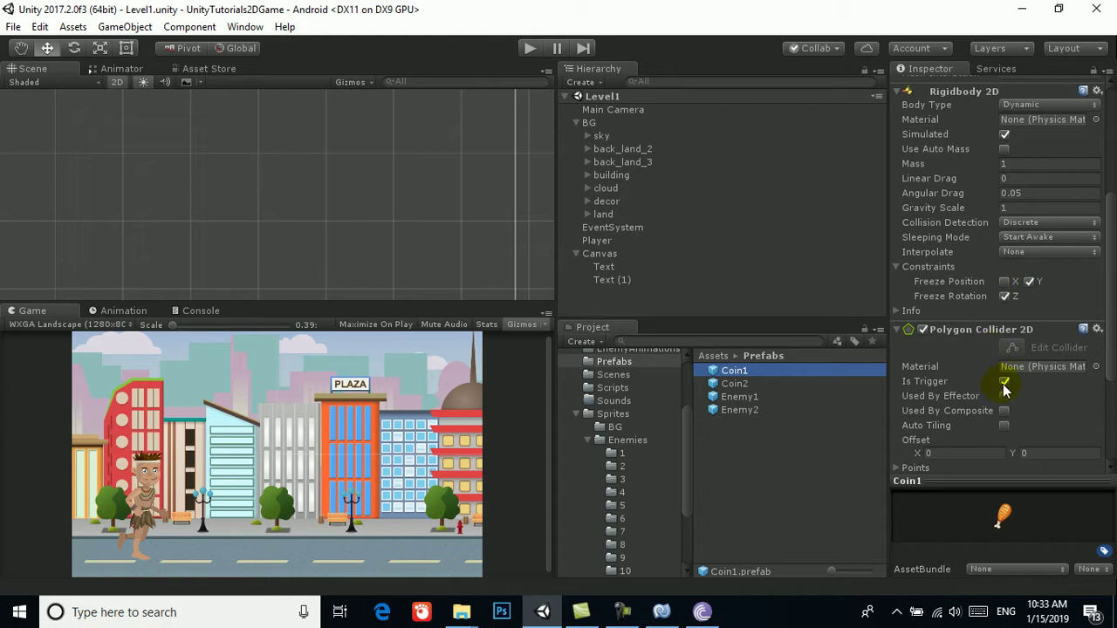
pyautogui.click(609, 279)
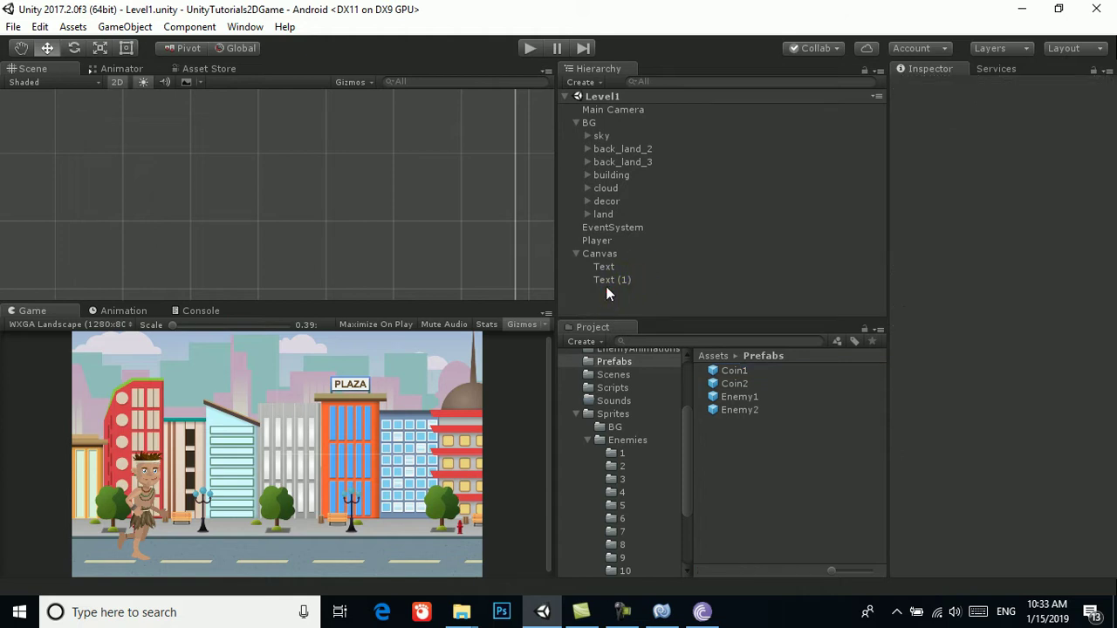
pyautogui.click(604, 266)
pyautogui.click(612, 279)
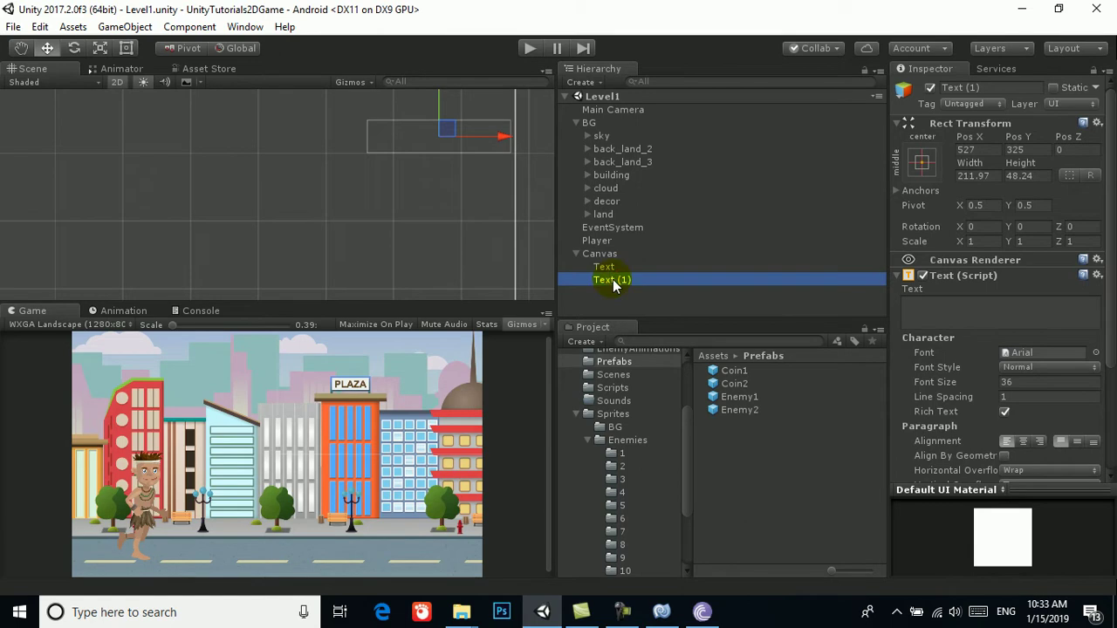
pyautogui.click(606, 266)
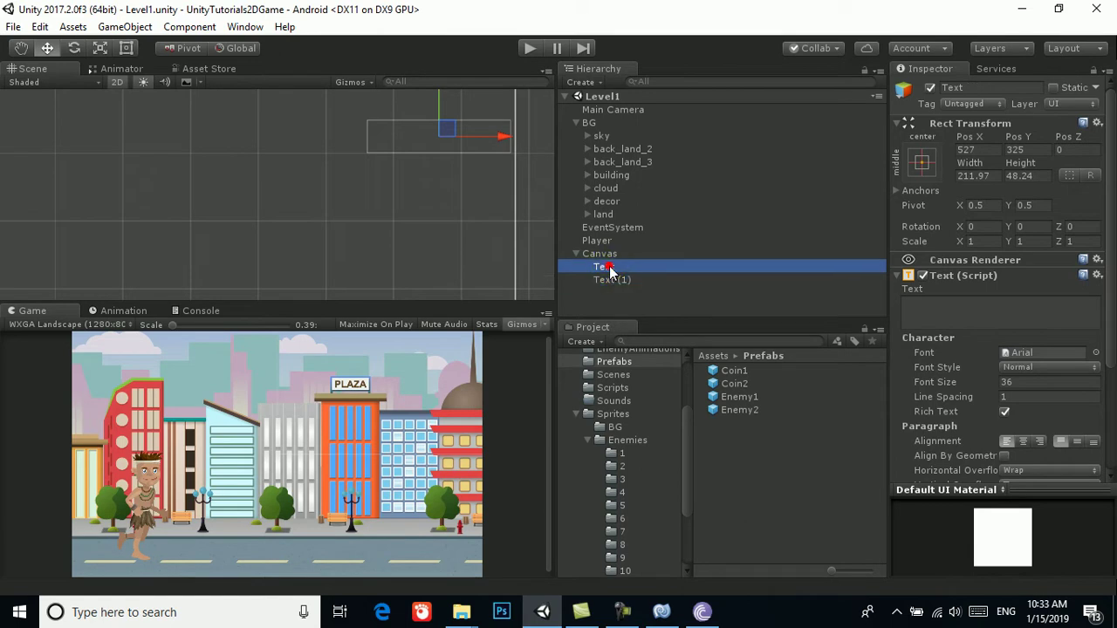
pyautogui.click(603, 254)
# Step: Add the Game Coins script to the Player
pyautogui.click(599, 241)
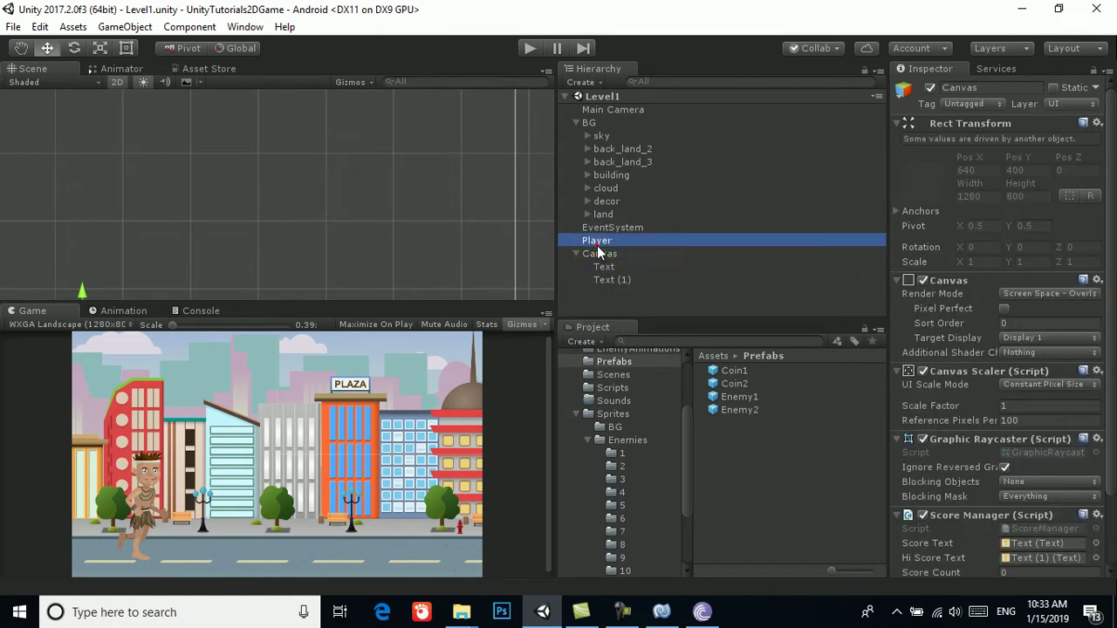
pyautogui.scroll(-5, 967, 387)
pyautogui.scroll(-5, 967, 381)
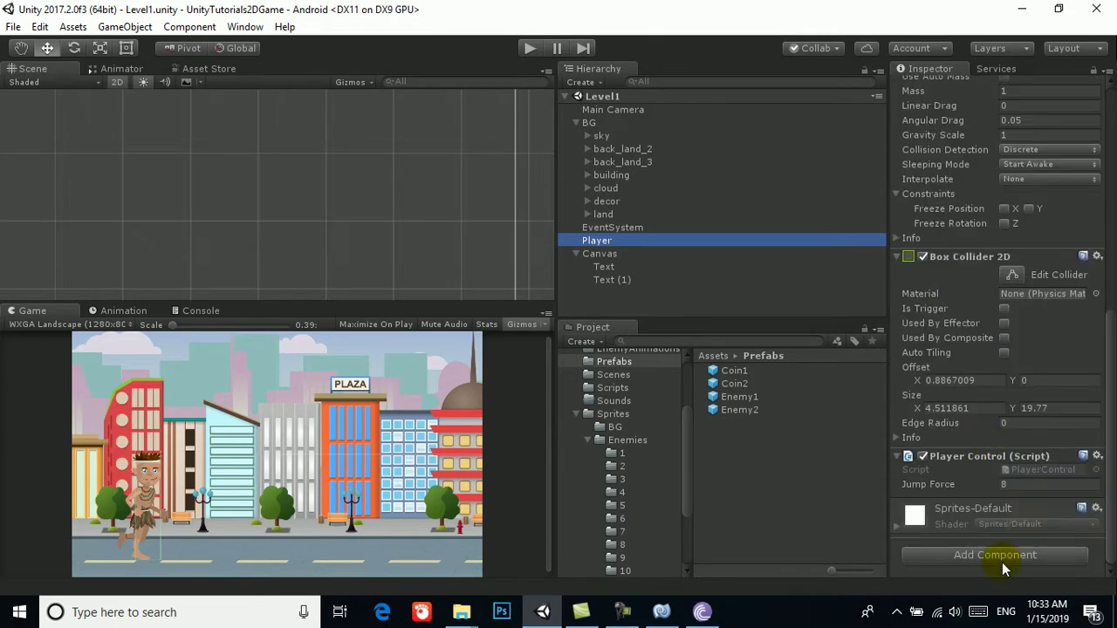
pyautogui.click(980, 553)
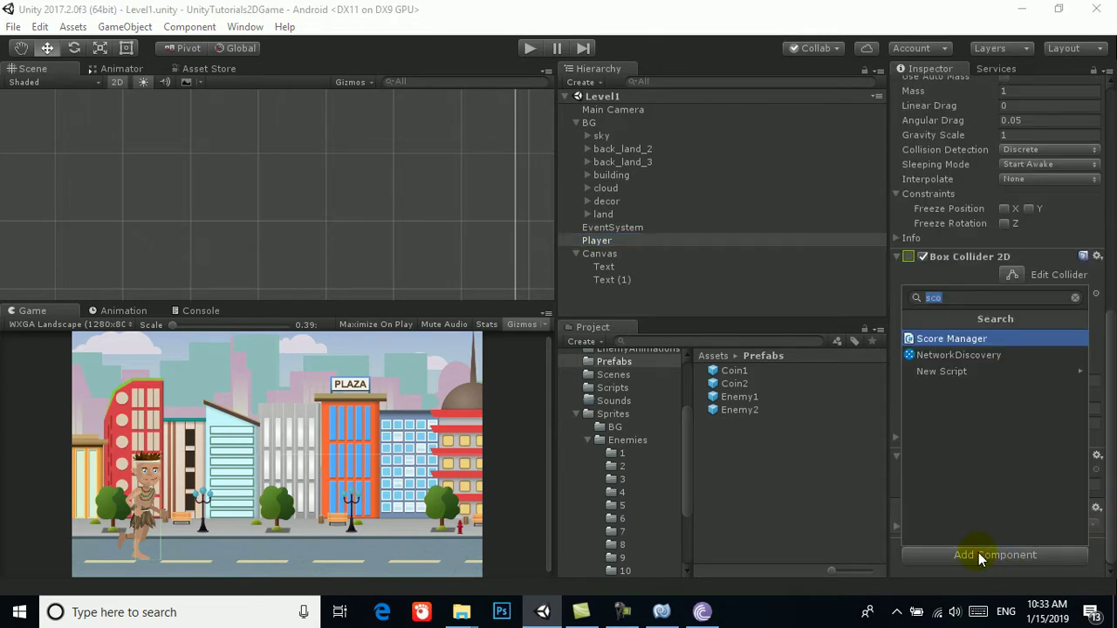
pyautogui.write('gam')
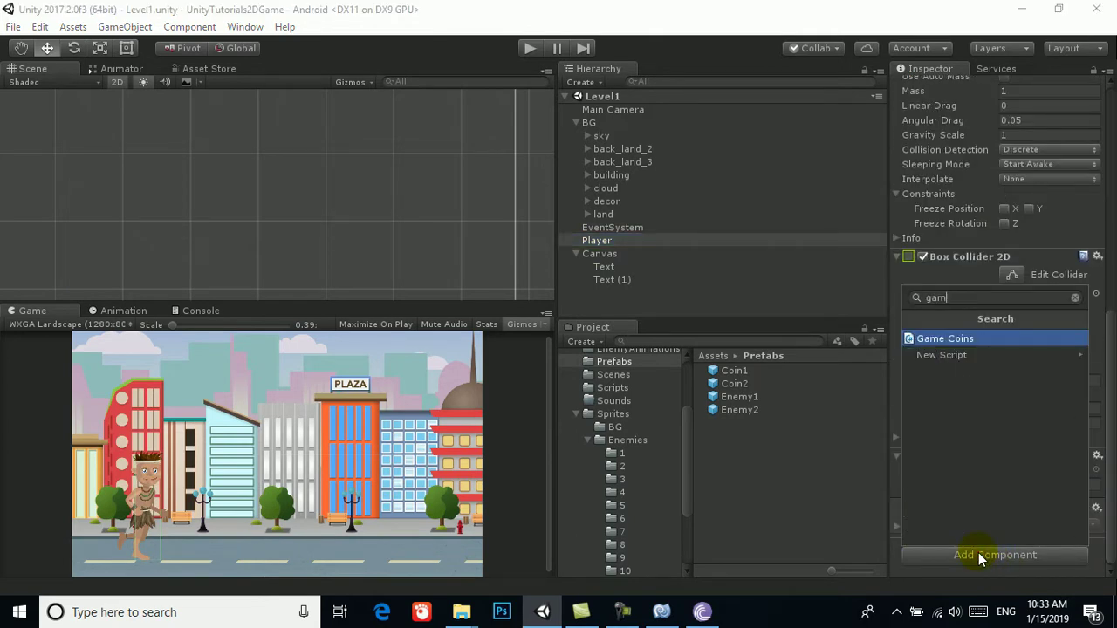
pyautogui.click(979, 339)
# Step: Create an empty GameObject named Pickup at the scene root
pyautogui.scroll(-1, 1019, 498)
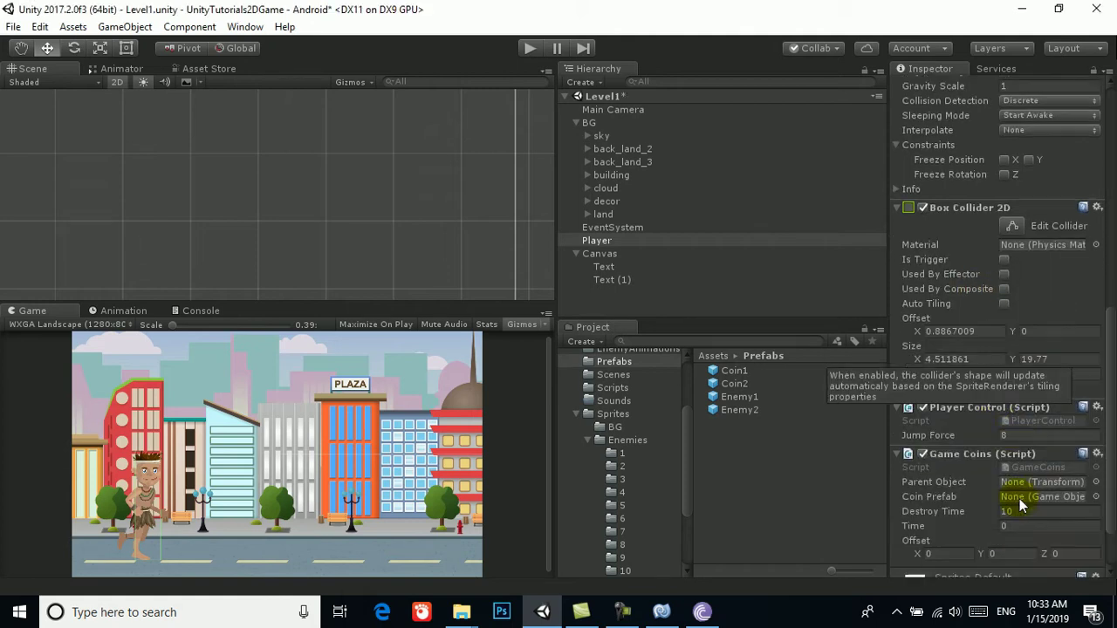
pyautogui.scroll(-2, 1021, 506)
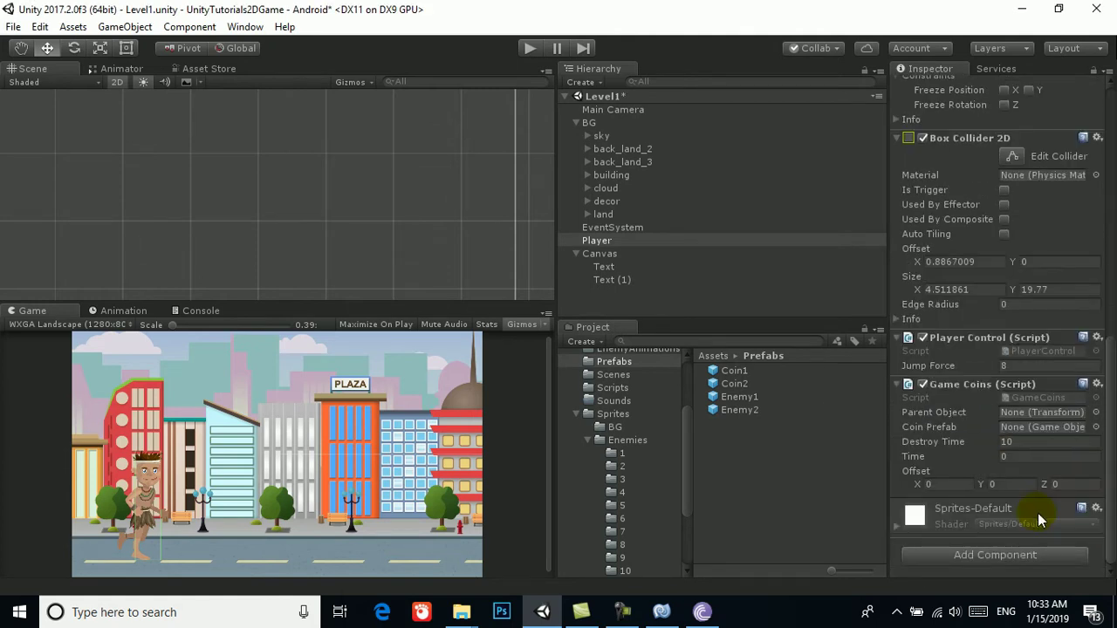
pyautogui.click(575, 254)
pyautogui.rightClick(592, 283)
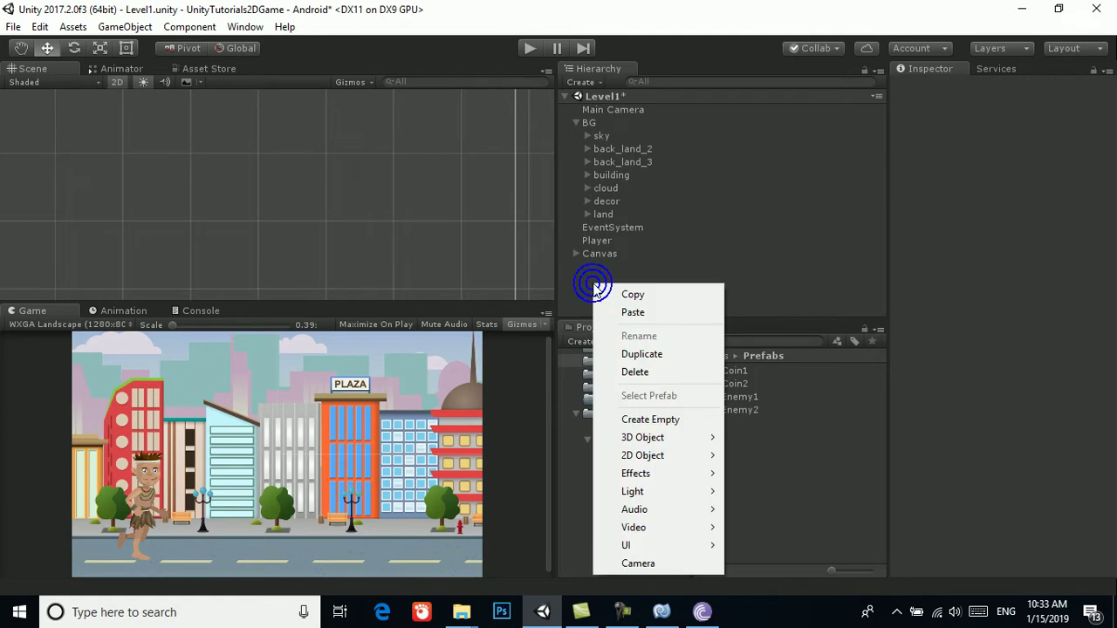
pyautogui.click(646, 419)
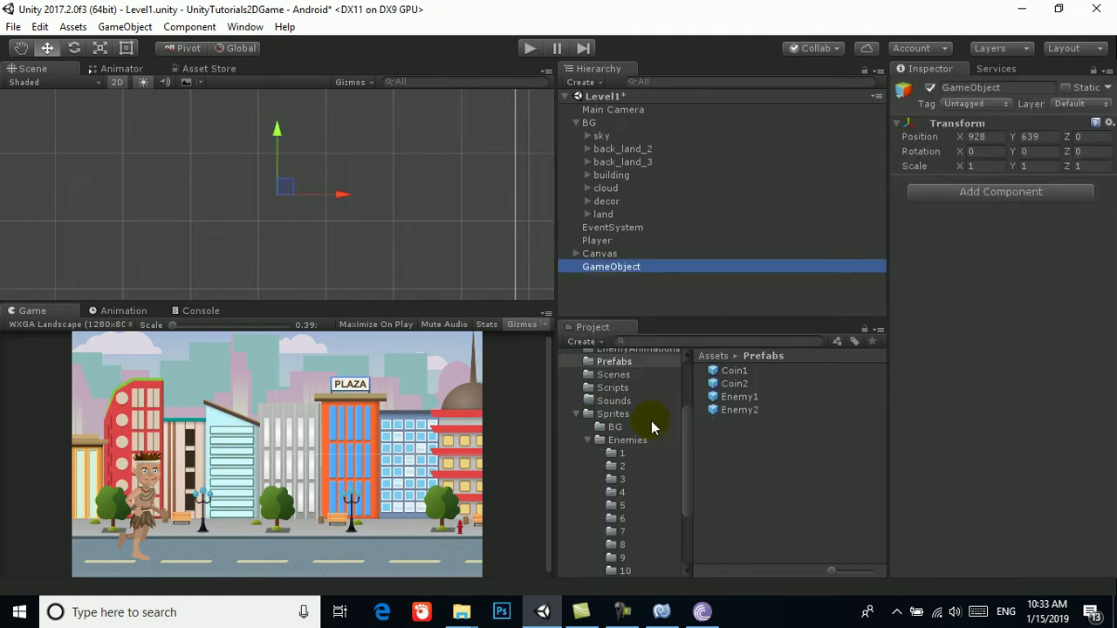
pyautogui.write('Pickup')
pyautogui.press('Return')
# Step: Assign Pickup as the Game Coins Parent Object and Coin1 as its Coin Prefab
pyautogui.click(595, 241)
pyautogui.scroll(-5, 1106, 445)
pyautogui.scroll(-5, 1095, 449)
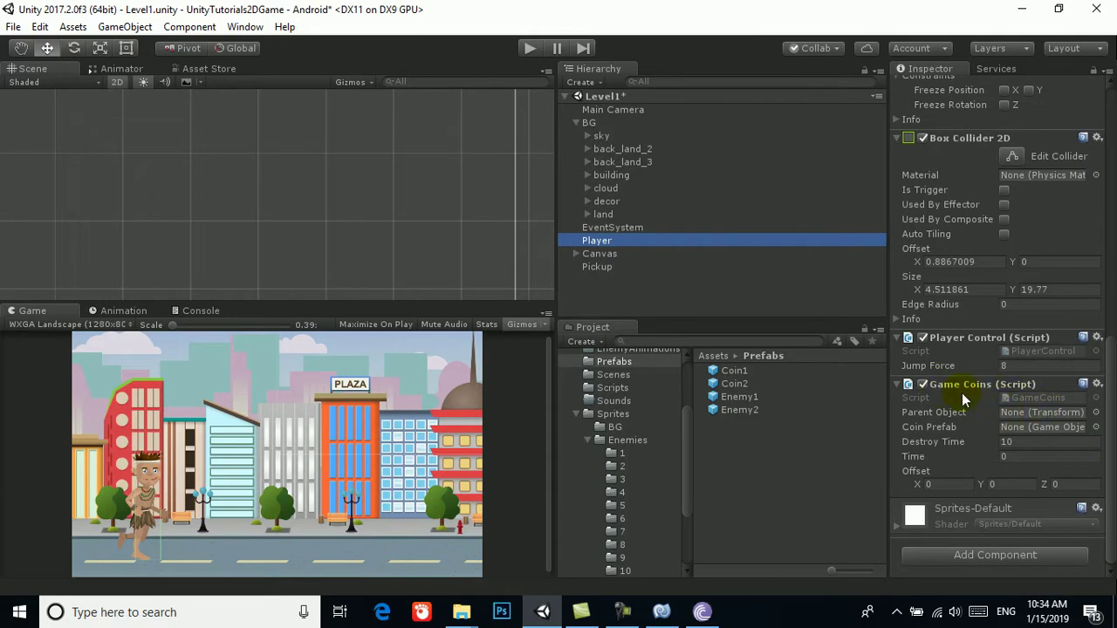
pyautogui.moveTo(605, 262); pyautogui.dragTo(1031, 410)
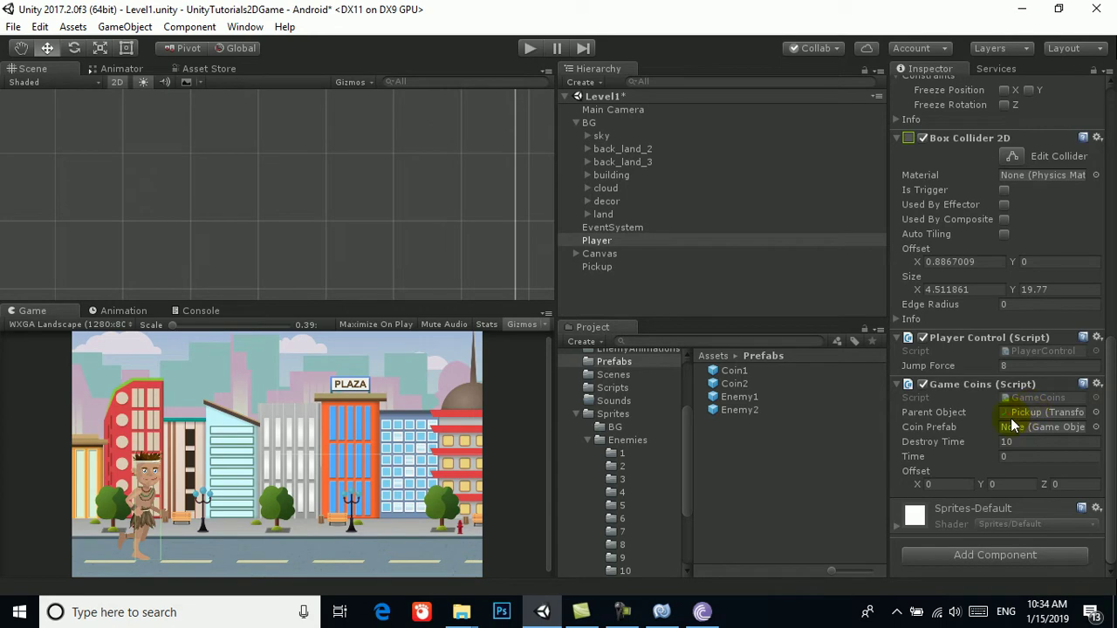
pyautogui.moveTo(733, 370); pyautogui.dragTo(1023, 427)
# Step: Set the spawner's Time to 10 and Offset X to 20
pyautogui.click(1025, 457)
pyautogui.write('10')
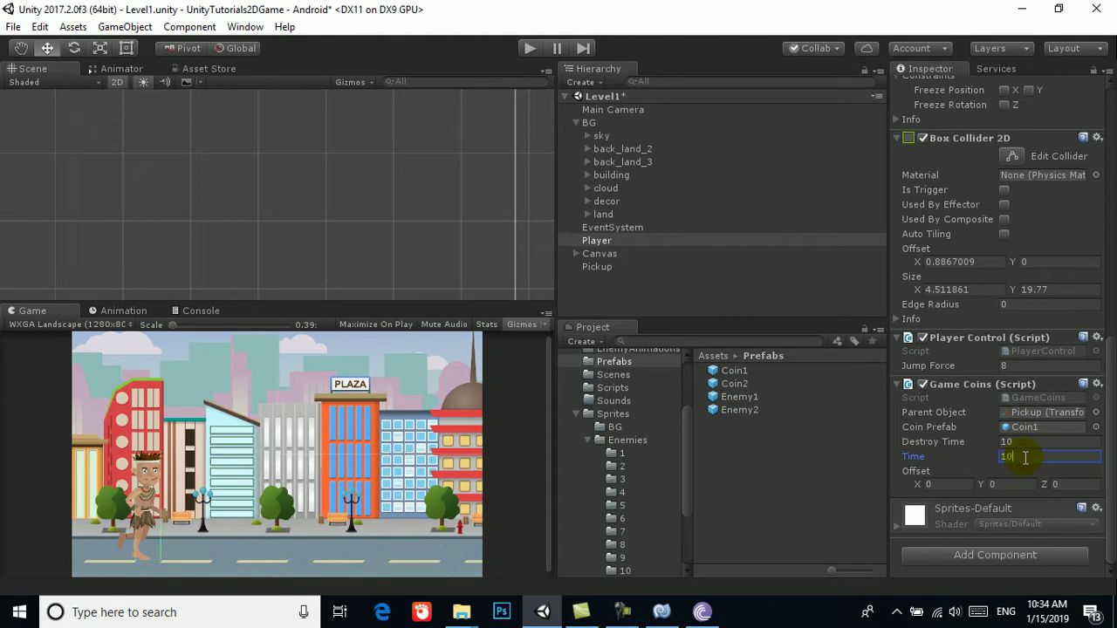
pyautogui.click(949, 486)
pyautogui.write('-')
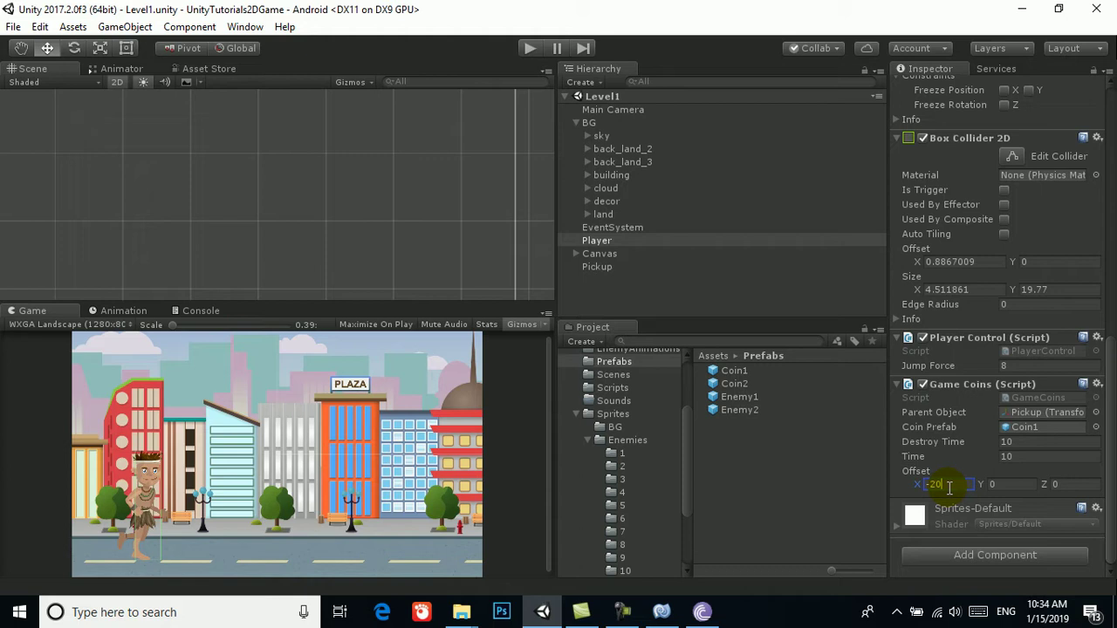
pyautogui.write('20')
pyautogui.click(1015, 442)
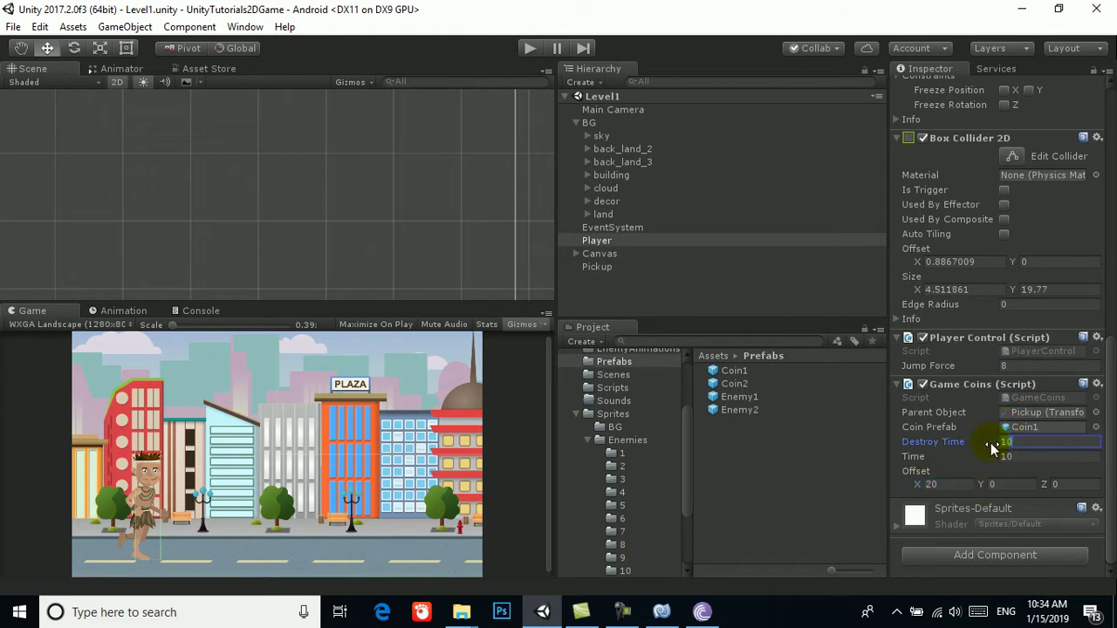
pyautogui.click(1017, 457)
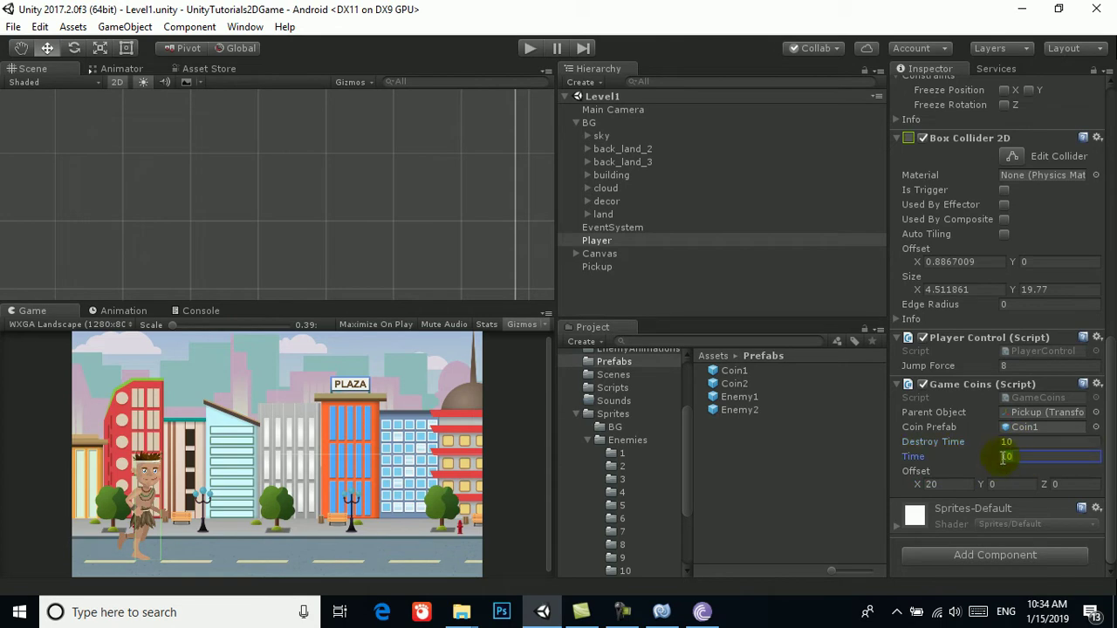
pyautogui.click(1015, 443)
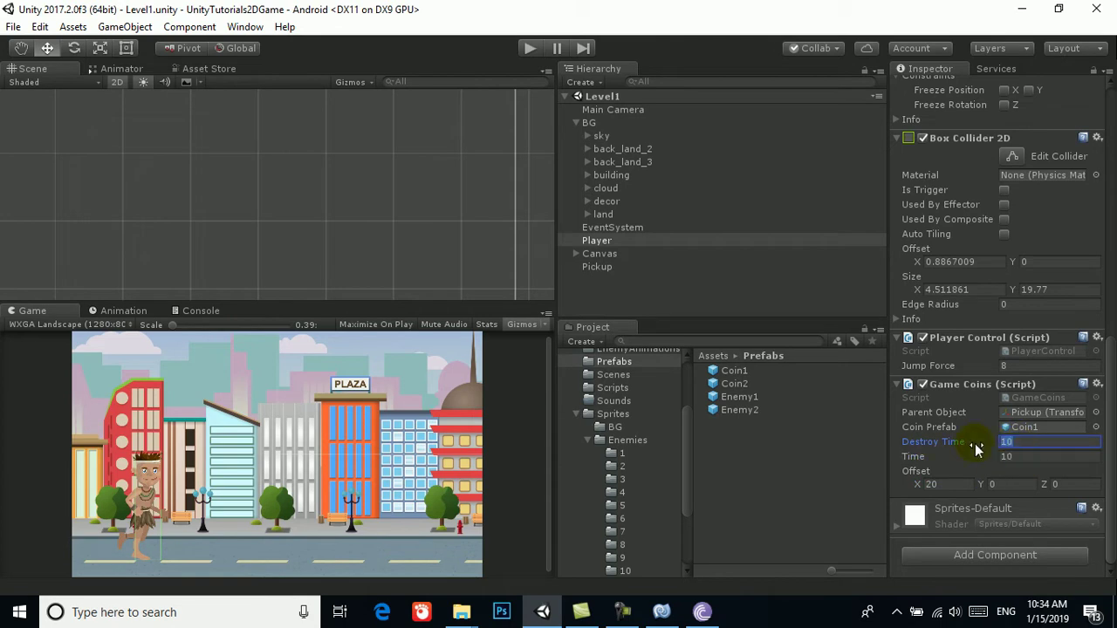
# Step: Play the level with the Player selected and watch coins spawn under Pickup
pyautogui.click(781, 497)
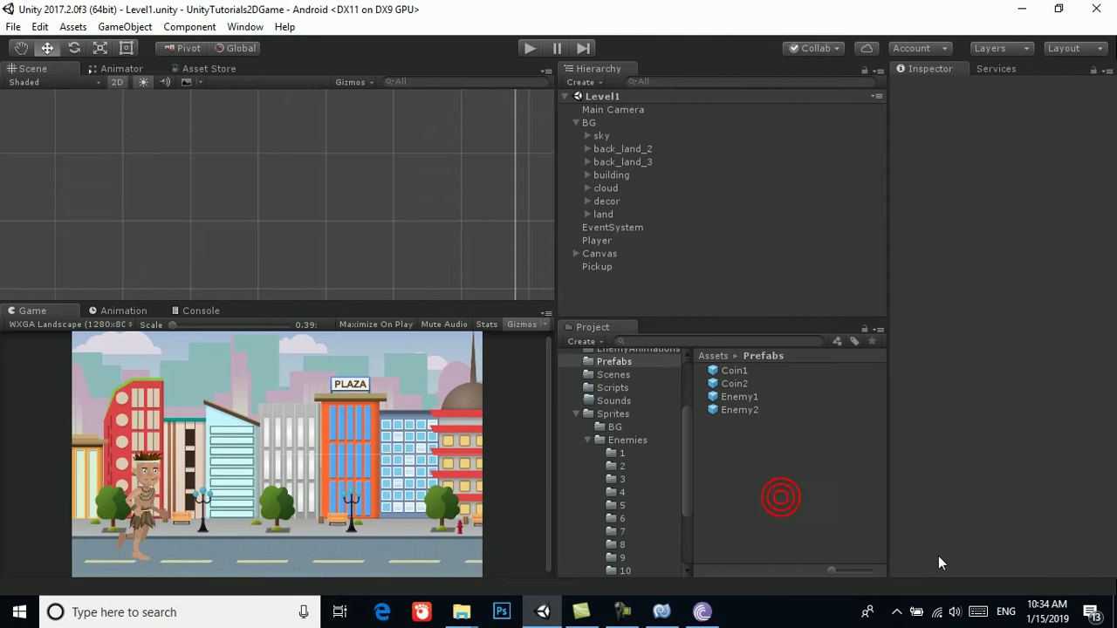
pyautogui.click(589, 269)
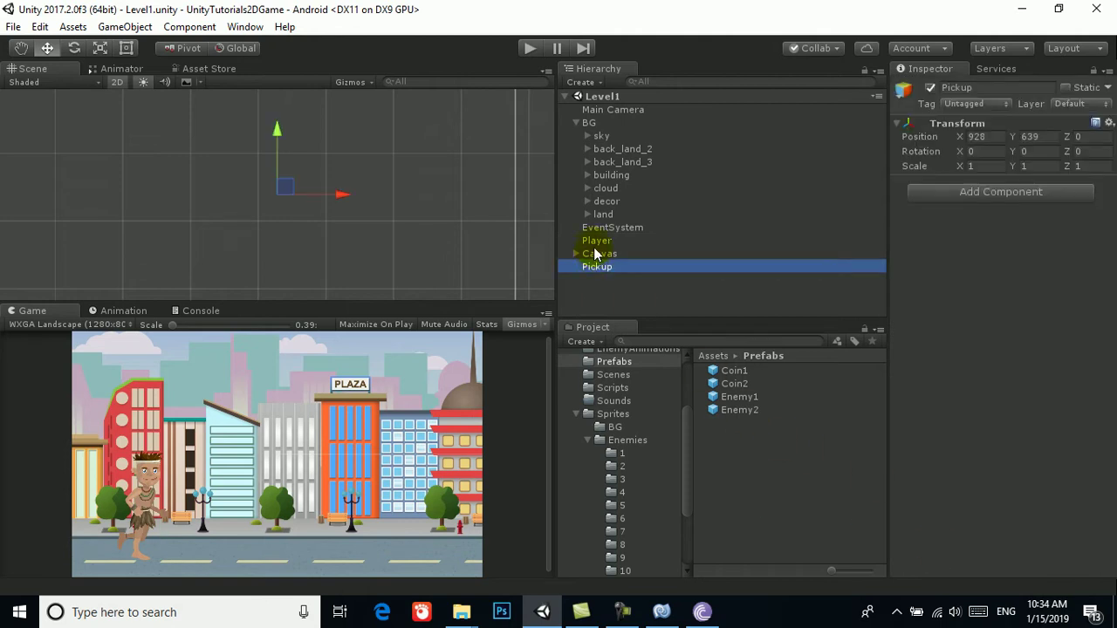
pyautogui.click(587, 241)
pyautogui.click(529, 48)
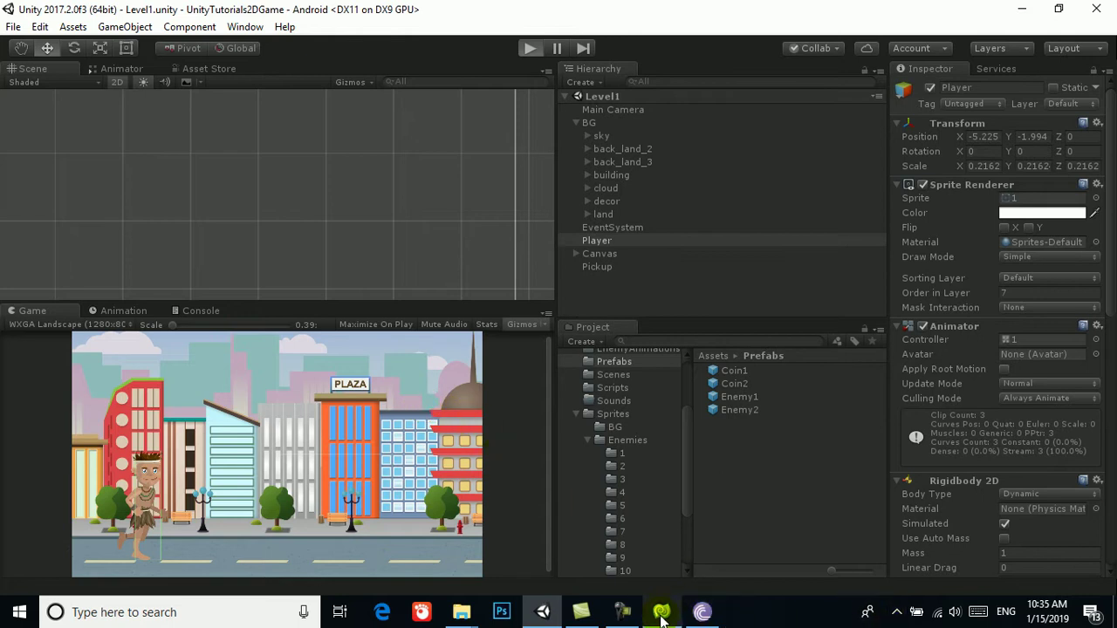
pyautogui.moveTo(661, 613)
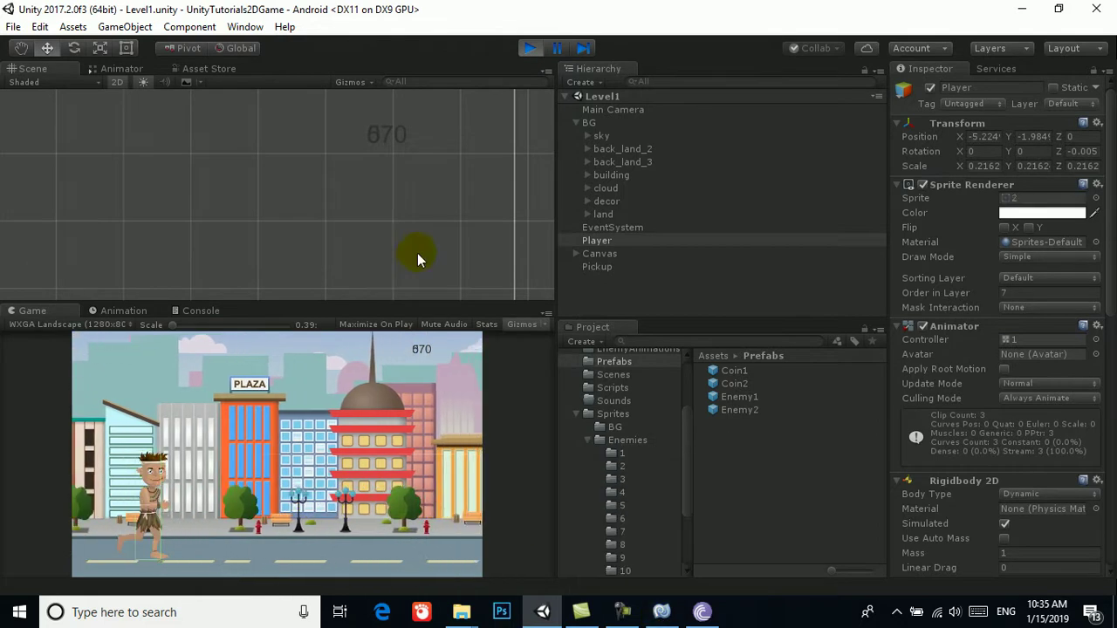
pyautogui.scroll(-4, 417, 252)
pyautogui.click(599, 266)
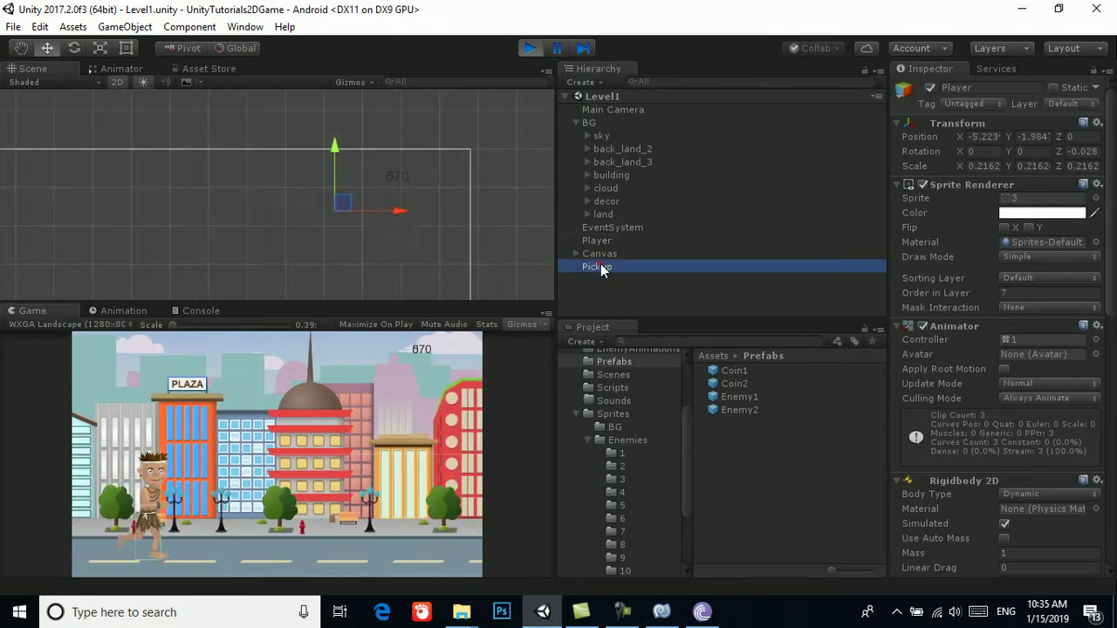
# Step: Inspect the Player's Game Coins during play and pan along the level strip
pyautogui.click(622, 612)
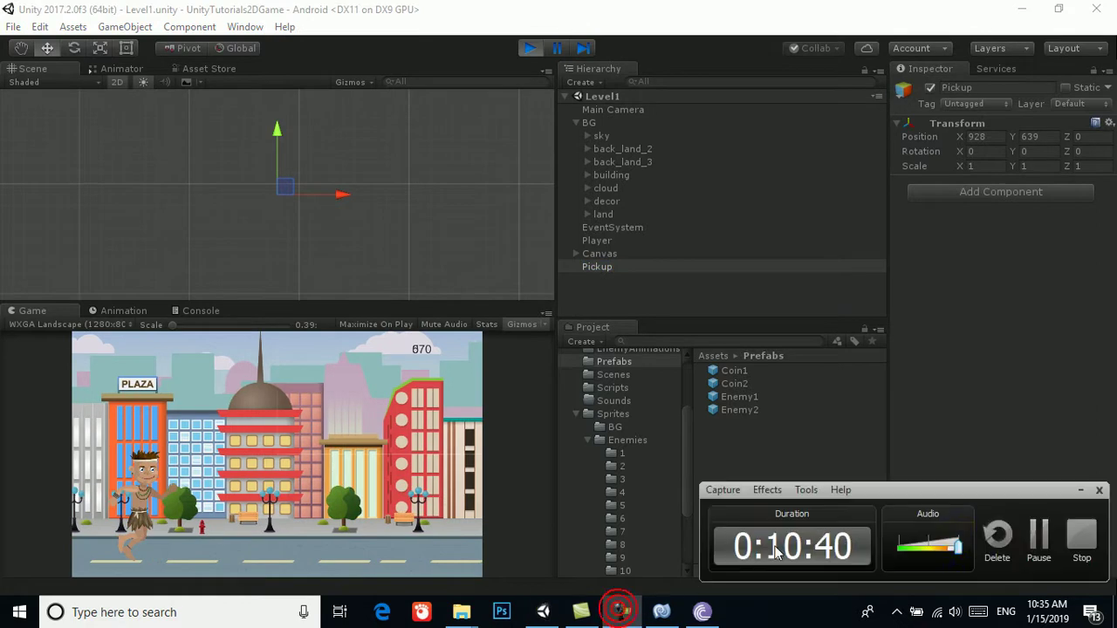
pyautogui.click(1035, 534)
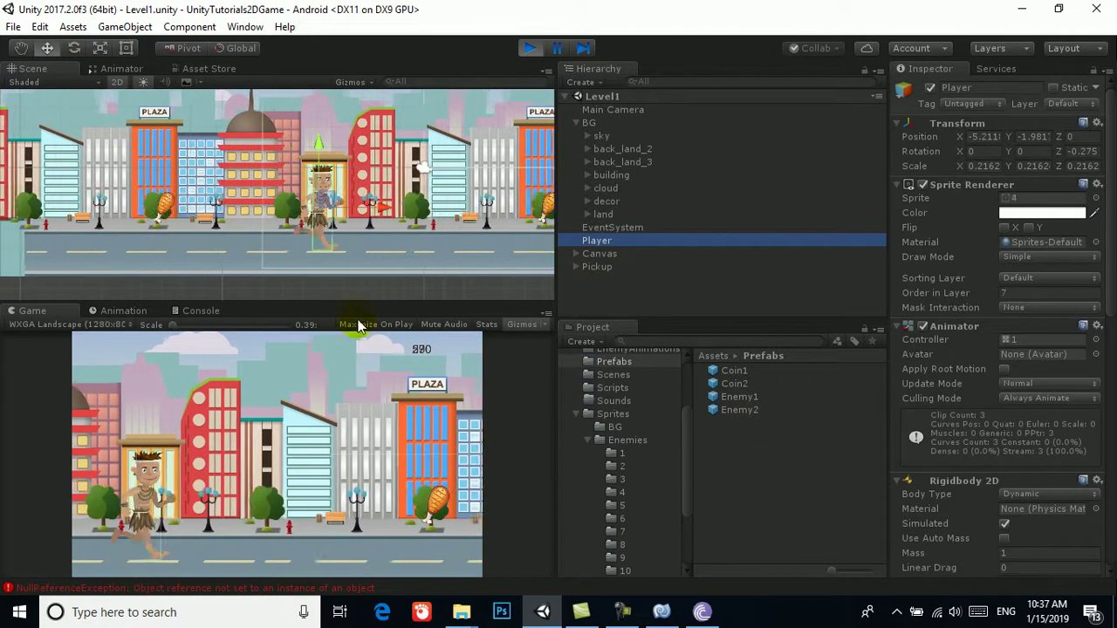
pyautogui.scroll(-3, 411, 186)
pyautogui.scroll(-2, 463, 255)
pyautogui.scroll(-2, 511, 294)
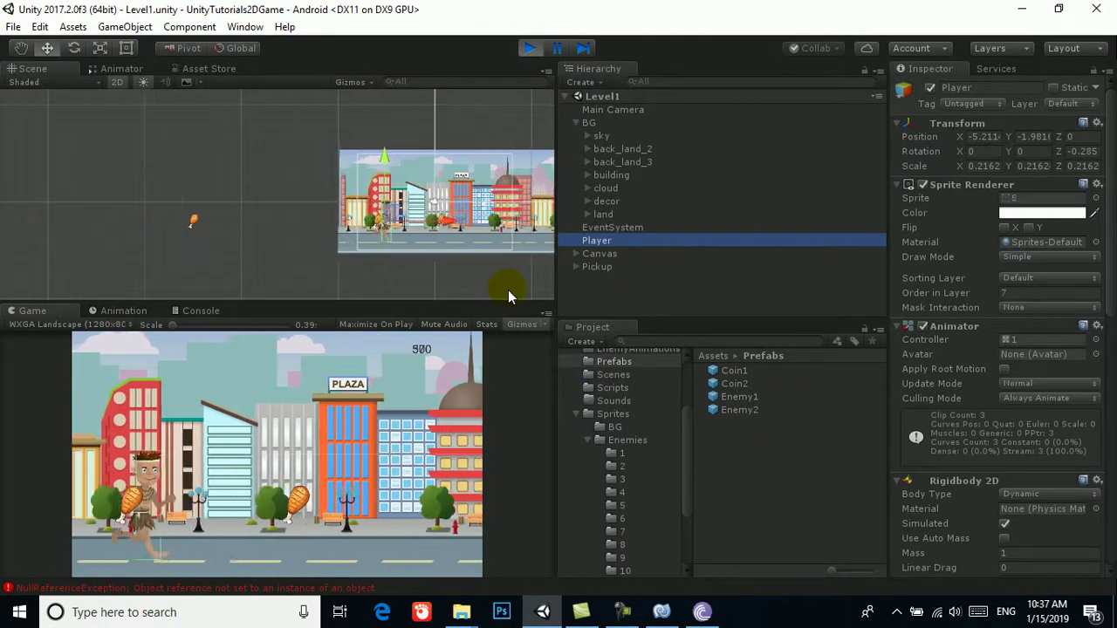
pyautogui.moveTo(511, 294); pyautogui.dragTo(324, 279, button='middle')
pyautogui.scroll(1, 319, 278)
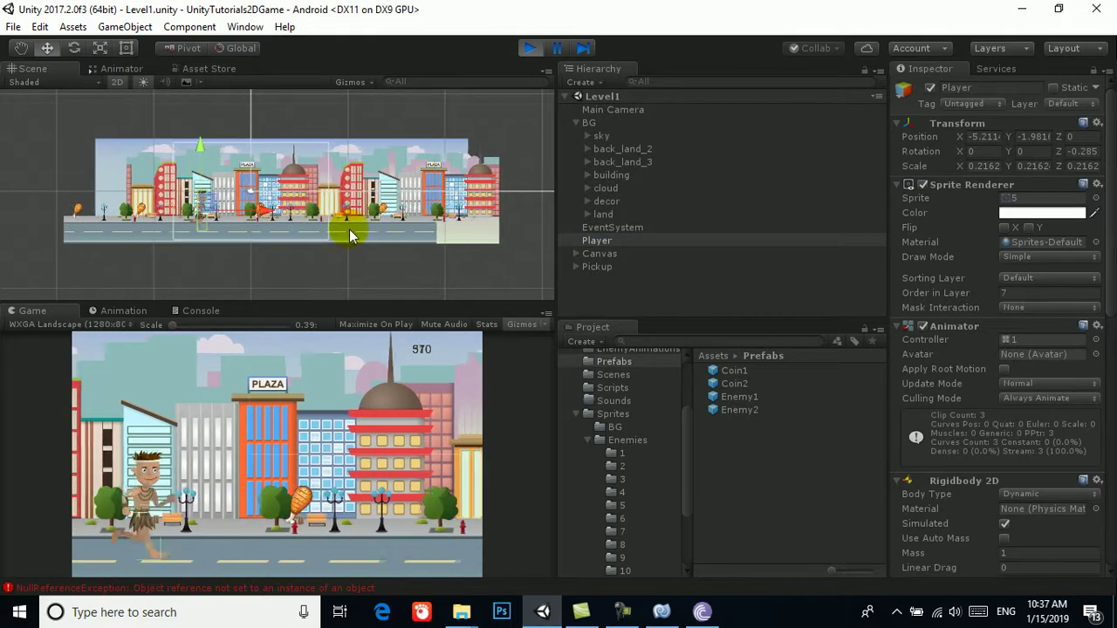
# Step: Stop the test run and reselect the Player
pyautogui.click(529, 48)
pyautogui.click(590, 240)
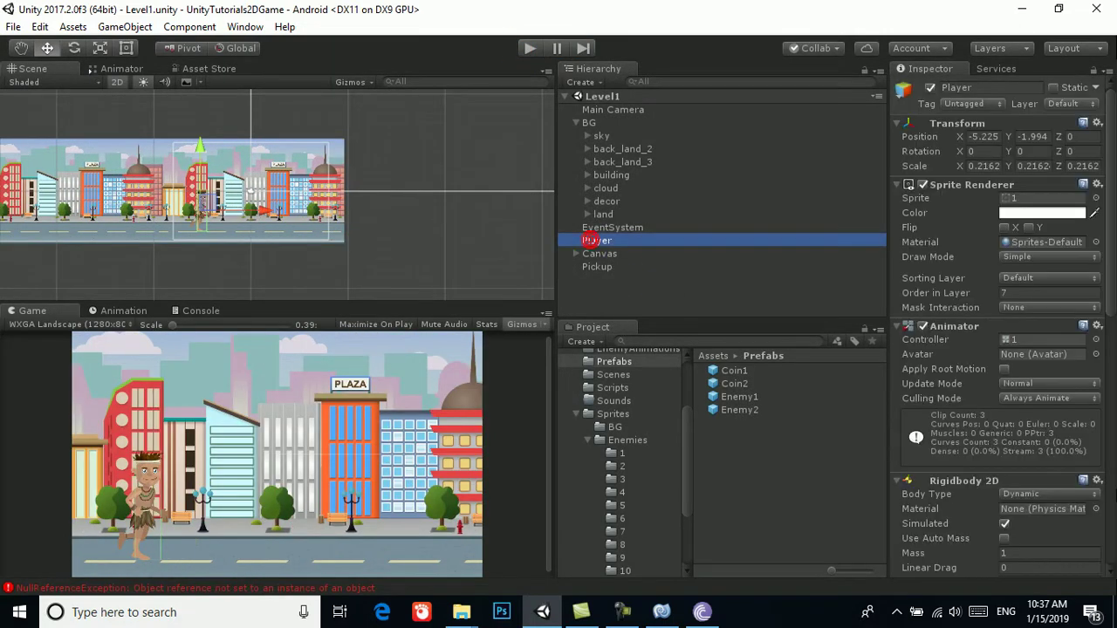
pyautogui.scroll(-3, 1030, 486)
pyautogui.scroll(-7, 1030, 488)
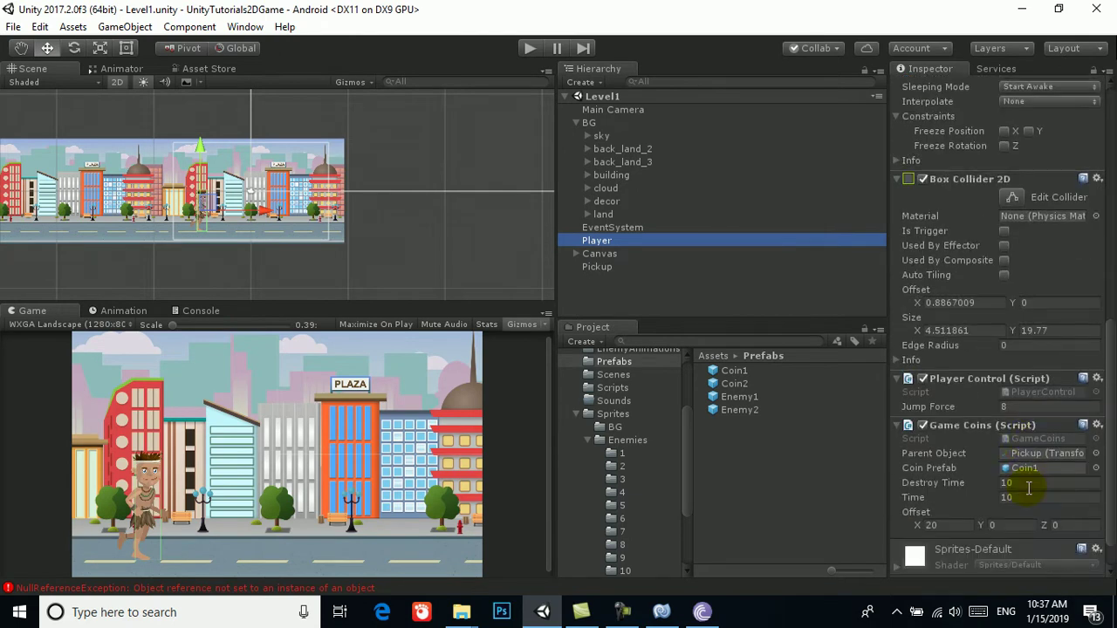
# Step: Add a second Game Coins spawner with Pickup as parent and Coin2 as prefab
pyautogui.scroll(-2, 1029, 488)
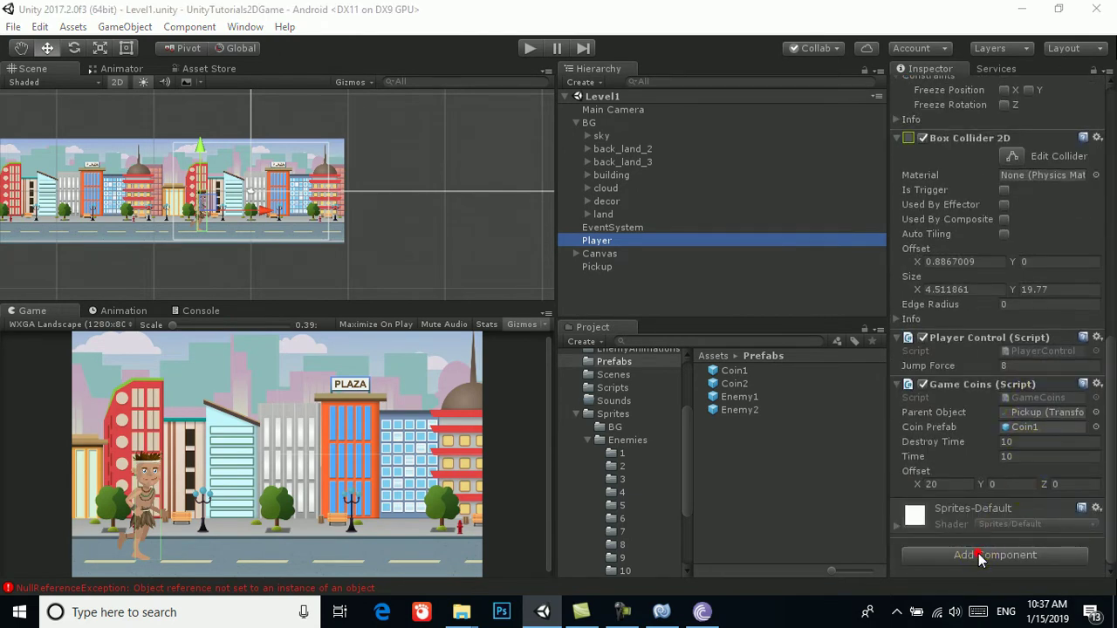
pyautogui.click(978, 553)
pyautogui.press('Return')
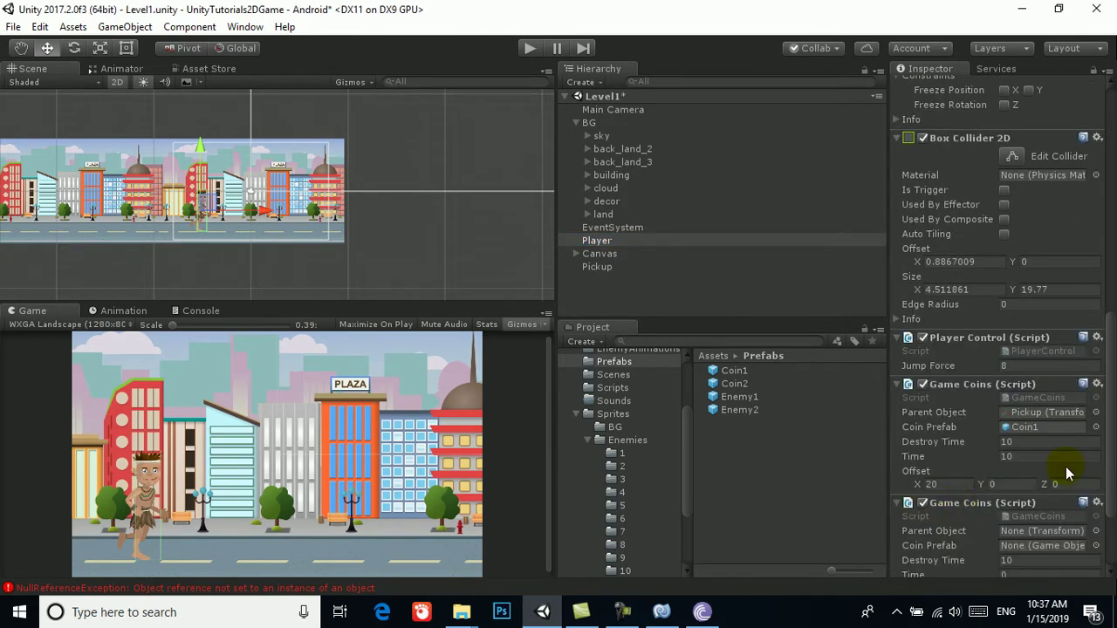
pyautogui.moveTo(602, 272); pyautogui.dragTo(1036, 415)
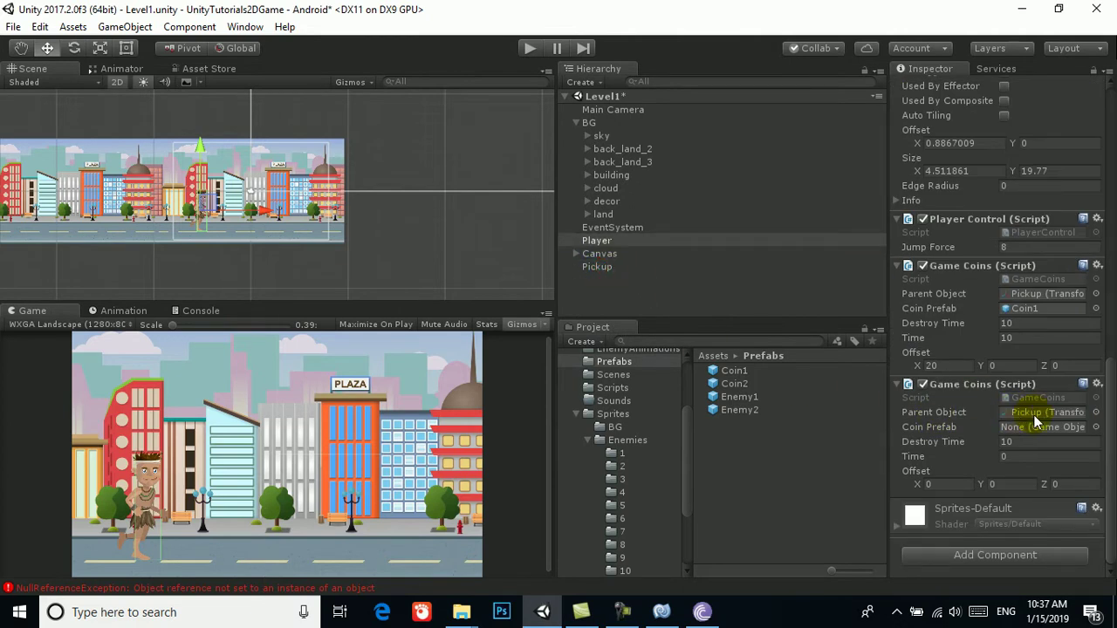
pyautogui.moveTo(735, 385); pyautogui.dragTo(1023, 428)
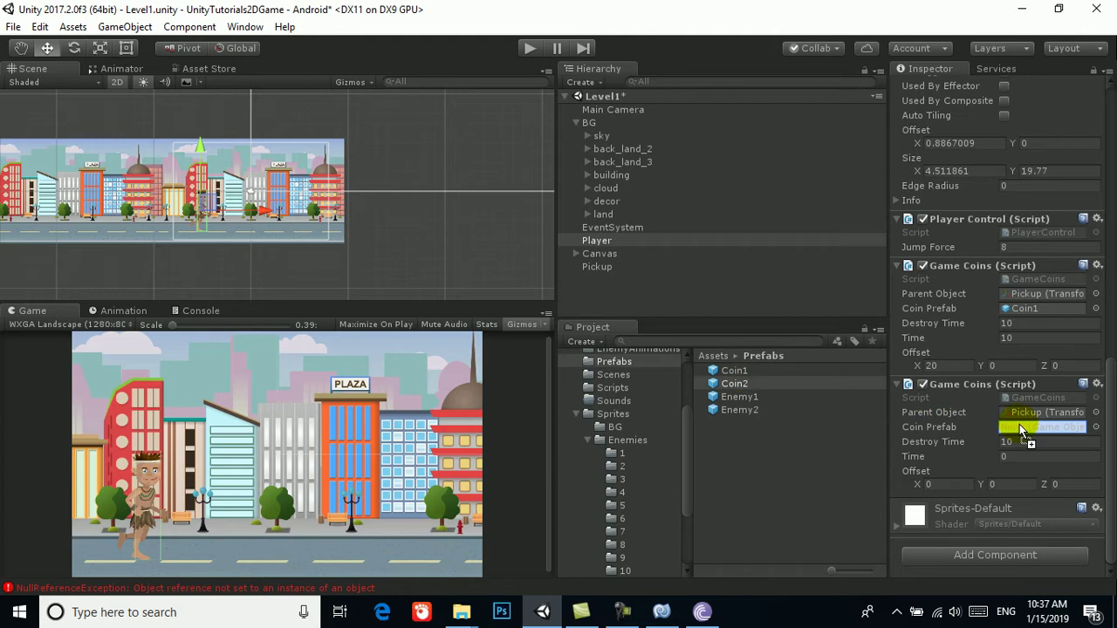
# Step: Set the second spawner's Time to 15 and Offset X to 25, then save
pyautogui.click(1009, 458)
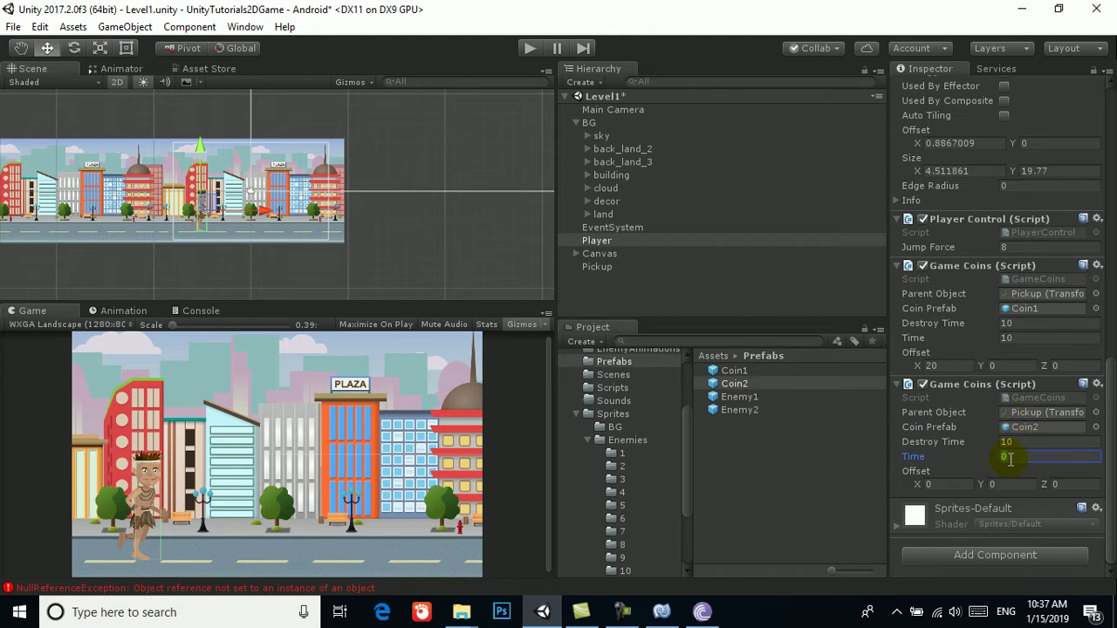
pyautogui.write('15')
pyautogui.click(956, 486)
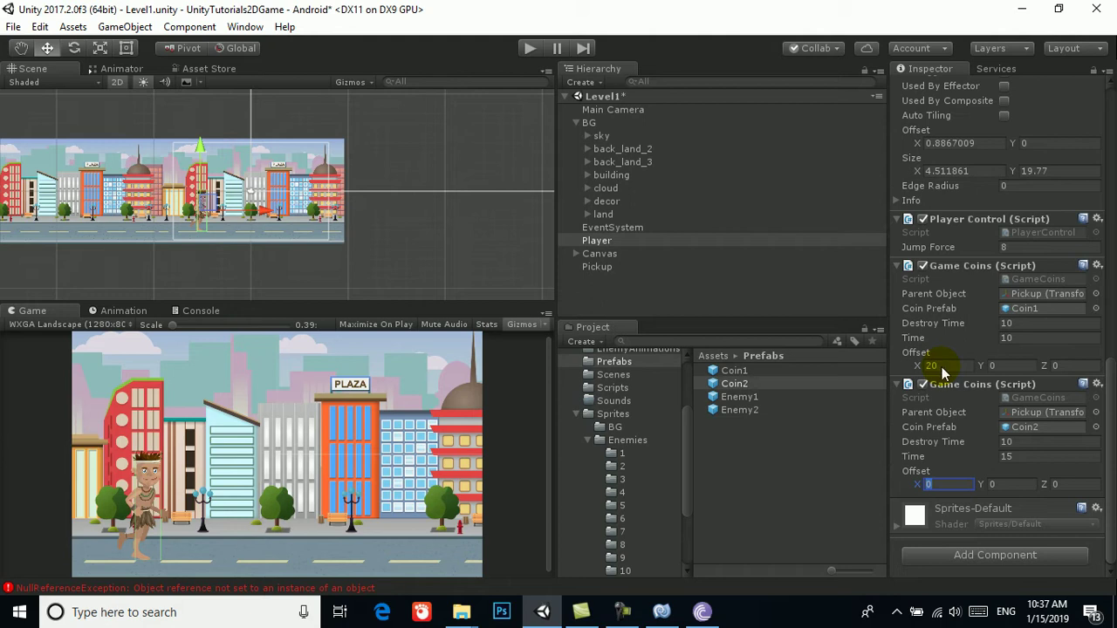
pyautogui.write('25')
pyautogui.hotkey('ctrl', 's')
# Step: Add a third Game Coins spawner with parent Pickup, prefab Enemy1, Time 30 and Offset X 30
pyautogui.click(1025, 562)
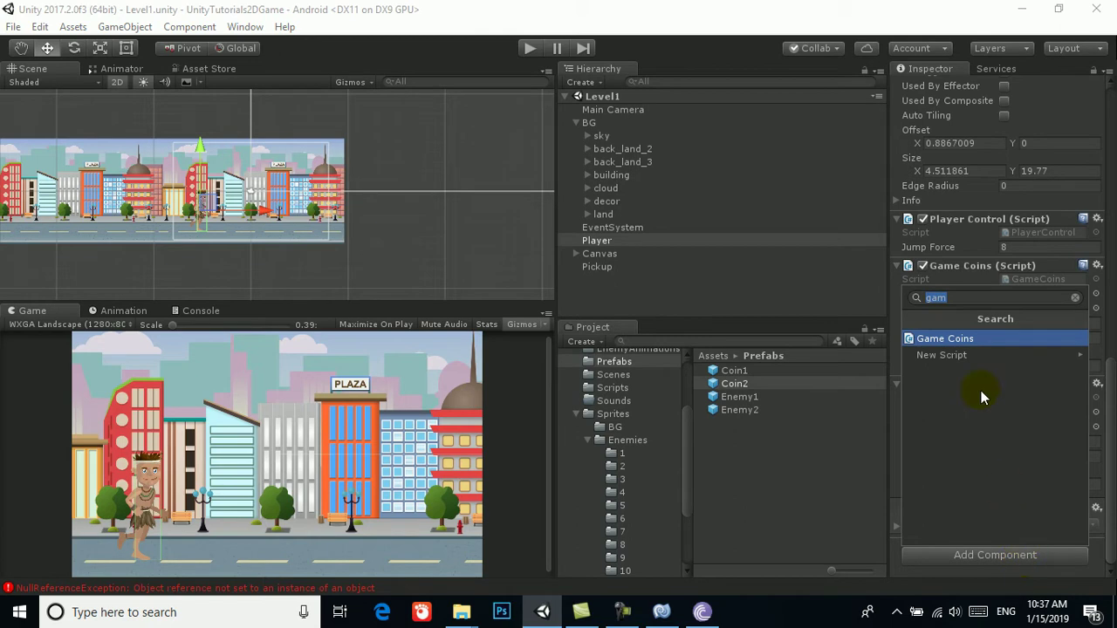
pyautogui.click(960, 338)
pyautogui.scroll(-3, 1021, 523)
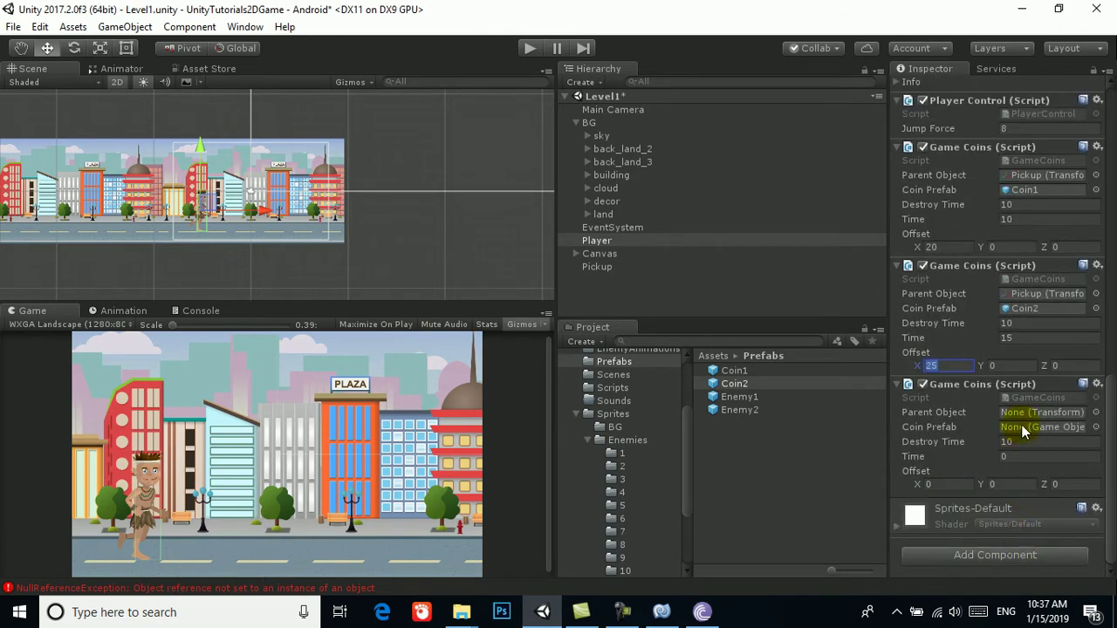
pyautogui.moveTo(602, 267); pyautogui.dragTo(1043, 412)
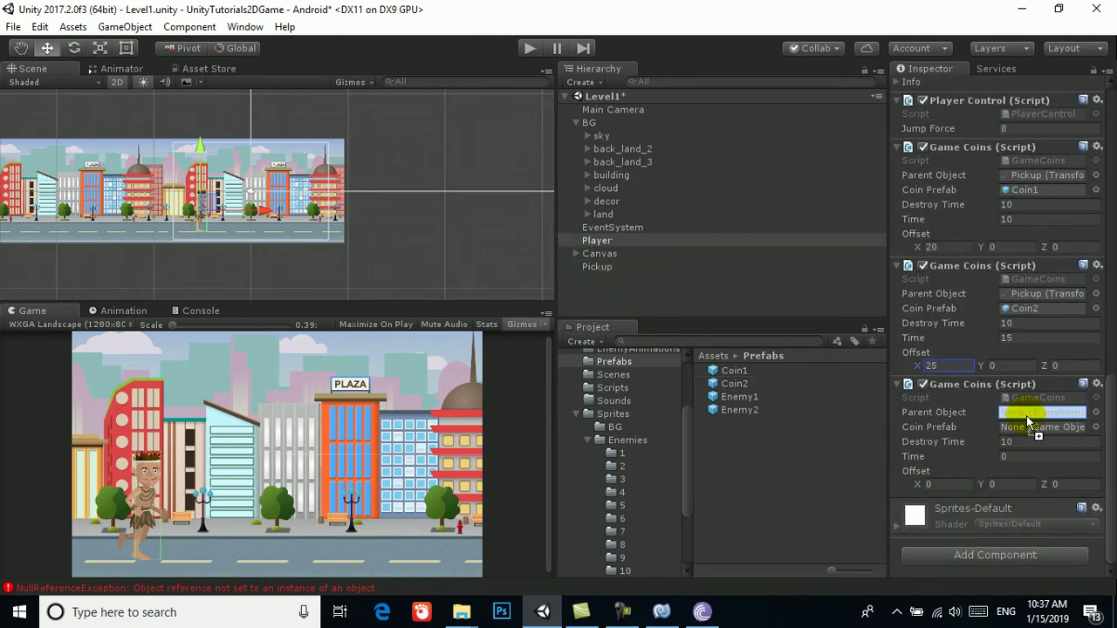
pyautogui.moveTo(755, 408); pyautogui.dragTo(1047, 435)
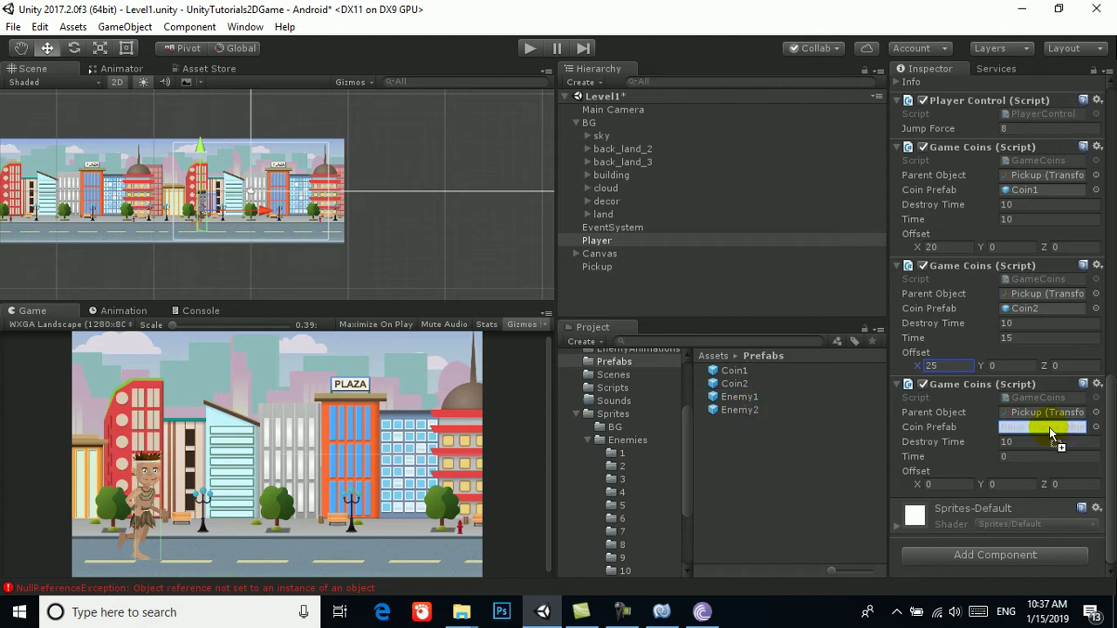
pyautogui.click(1012, 456)
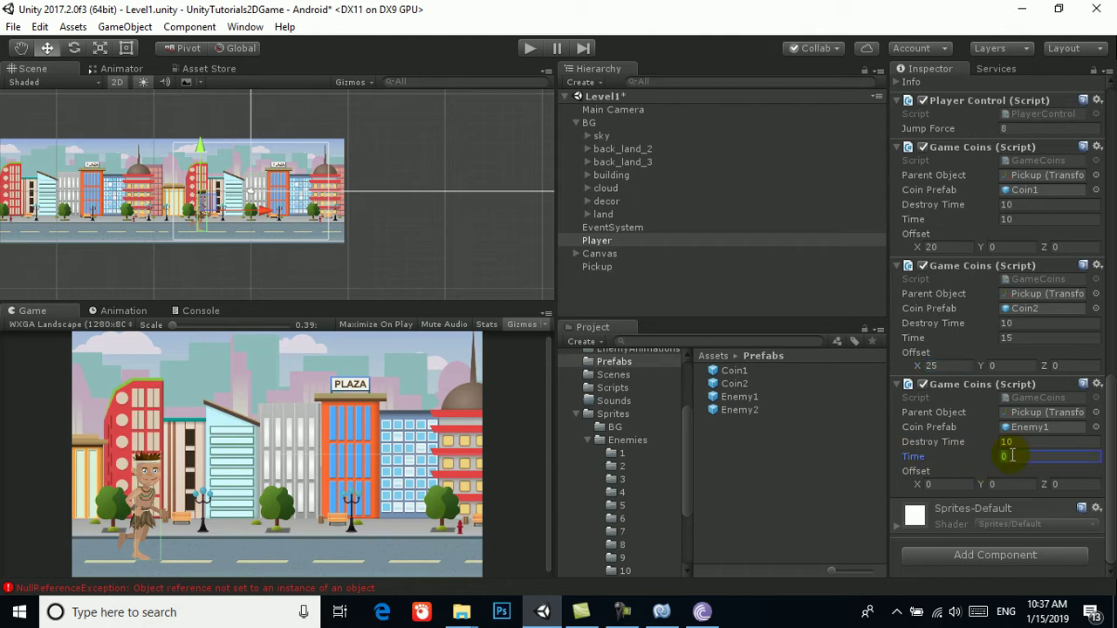
pyautogui.write('30')
pyautogui.click(943, 489)
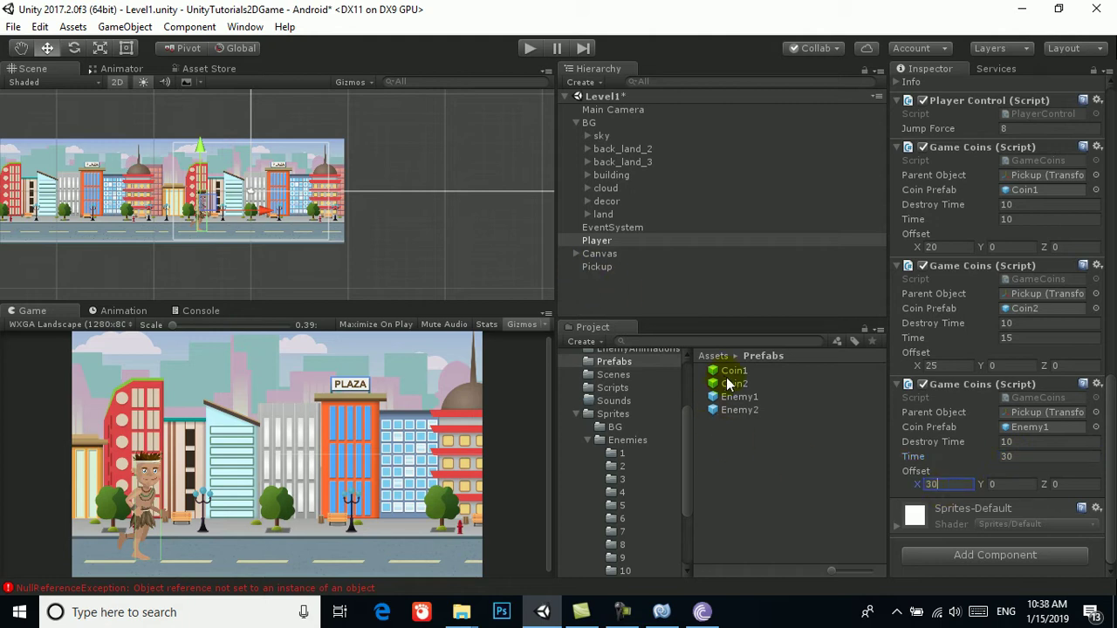
# Step: Add a fourth Game Coins spawner under Pickup spawning Enemy2, Time and Offset X 35, then play
pyautogui.click(1024, 558)
pyautogui.click(959, 338)
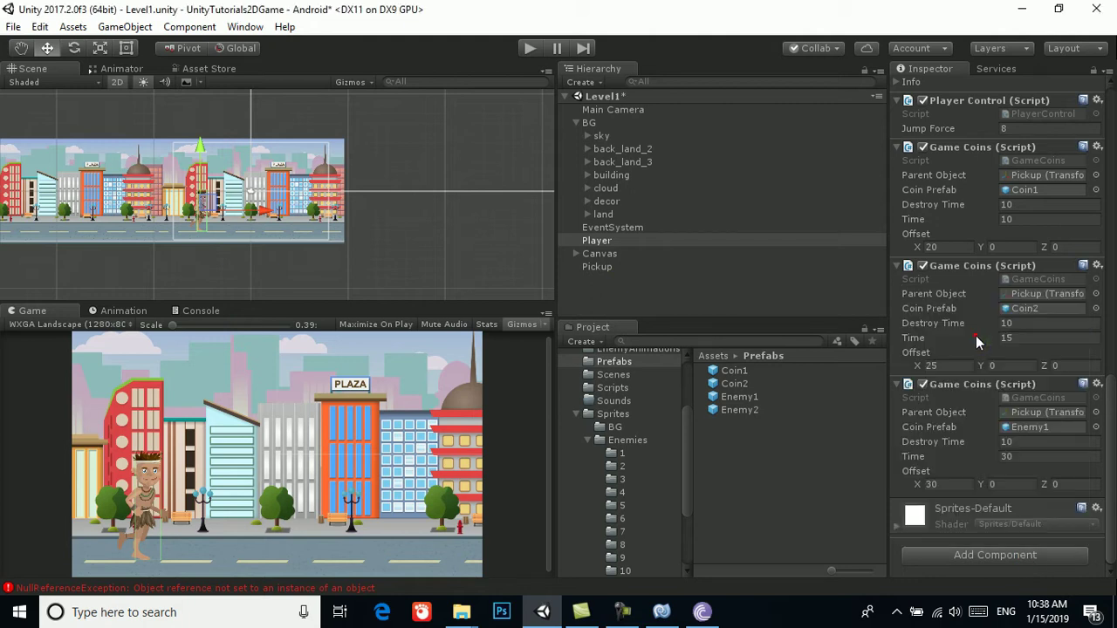
pyautogui.scroll(-3, 1003, 537)
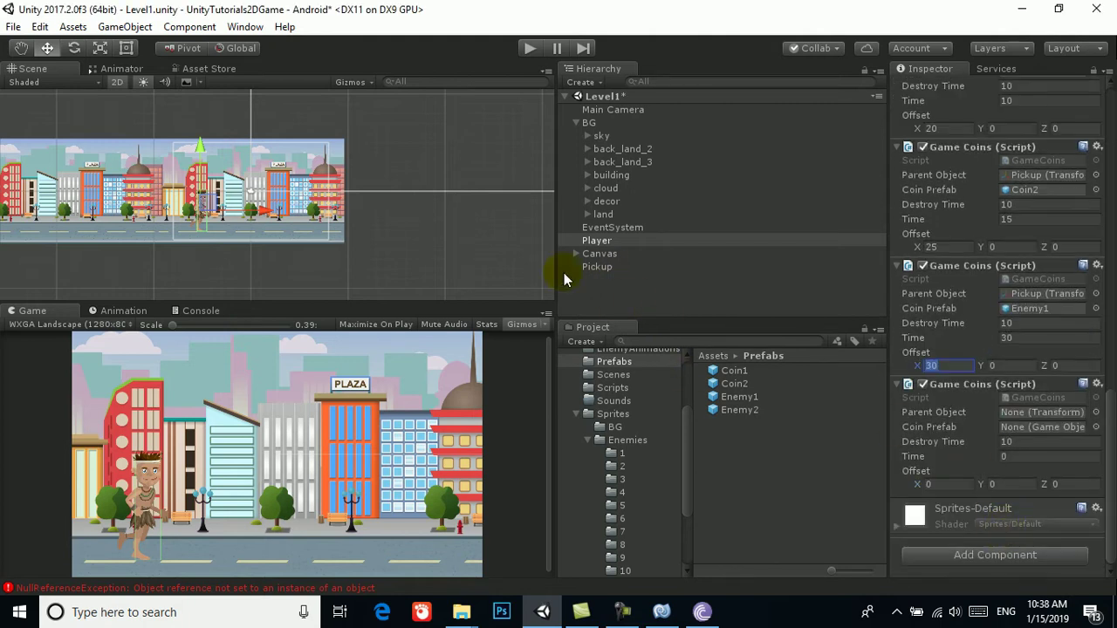
pyautogui.moveTo(598, 268); pyautogui.dragTo(1045, 412)
pyautogui.moveTo(1001, 398); pyautogui.dragTo(1042, 412)
pyautogui.moveTo(740, 410); pyautogui.dragTo(1073, 428)
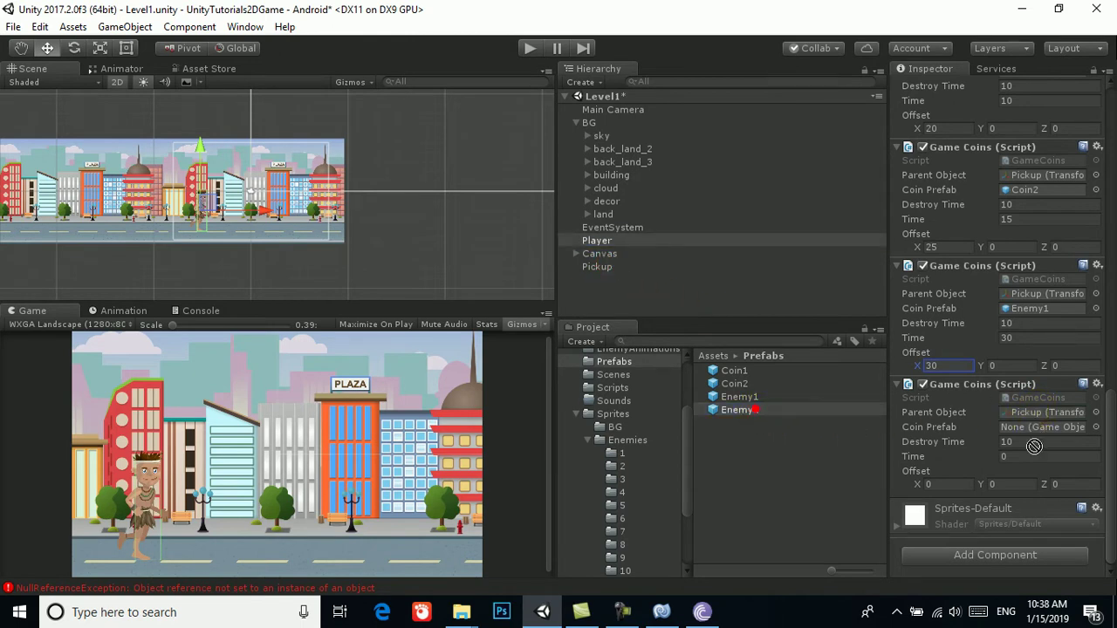
pyautogui.click(1036, 458)
pyautogui.write('35')
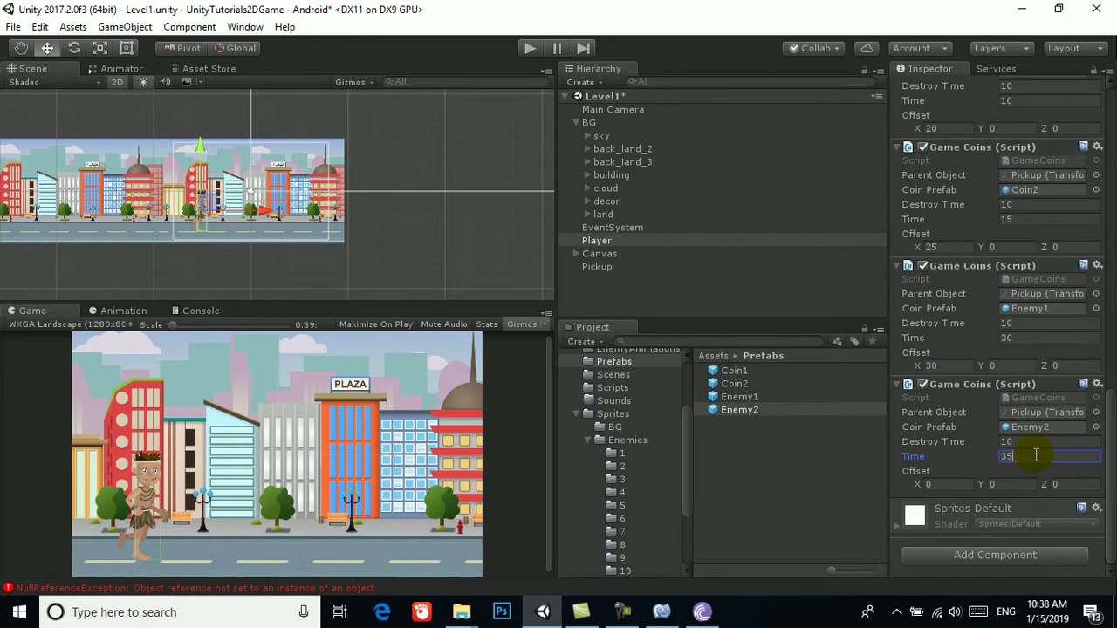
pyautogui.click(942, 475)
pyautogui.click(944, 481)
pyautogui.write('35')
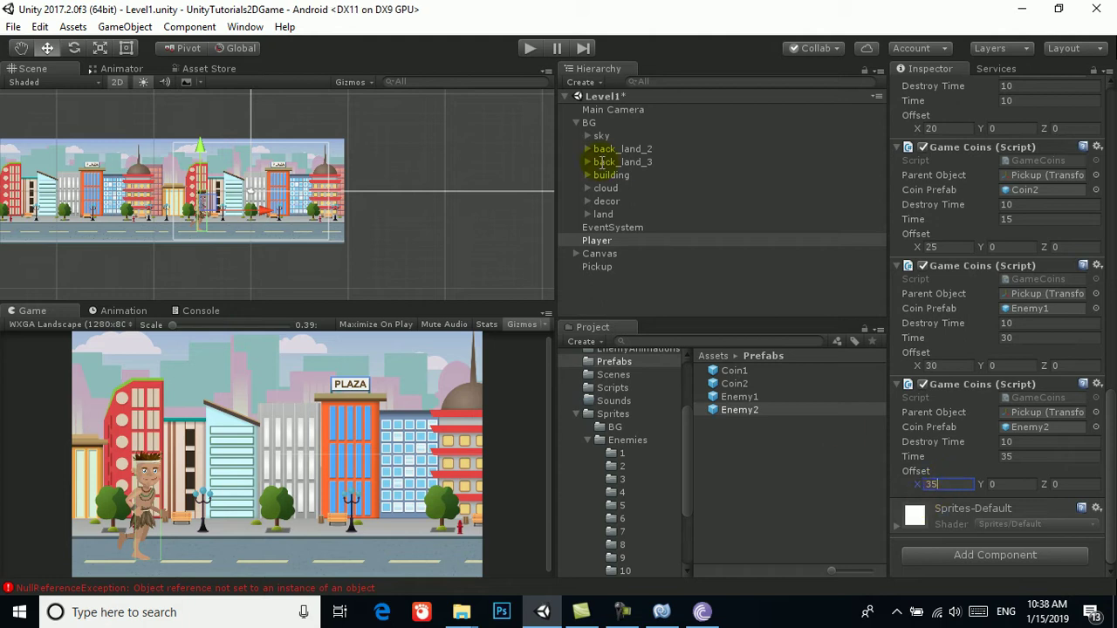
pyautogui.click(530, 48)
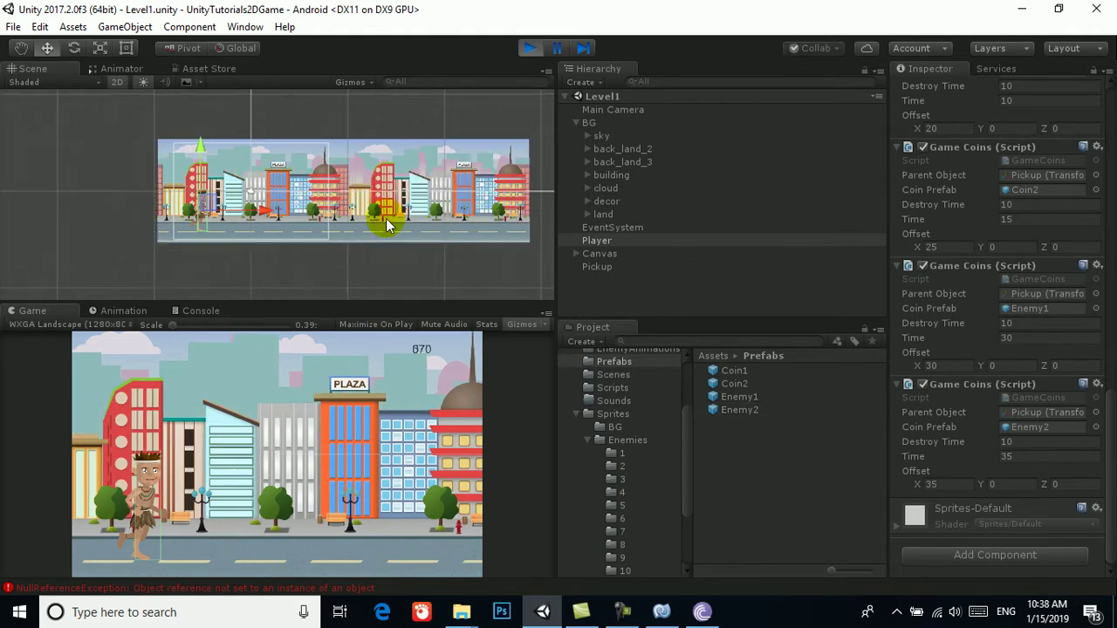
# Step: Enlarge, pan and zoom the Scene view to watch pickups spawning along the road ahead
pyautogui.scroll(-2, 416, 233)
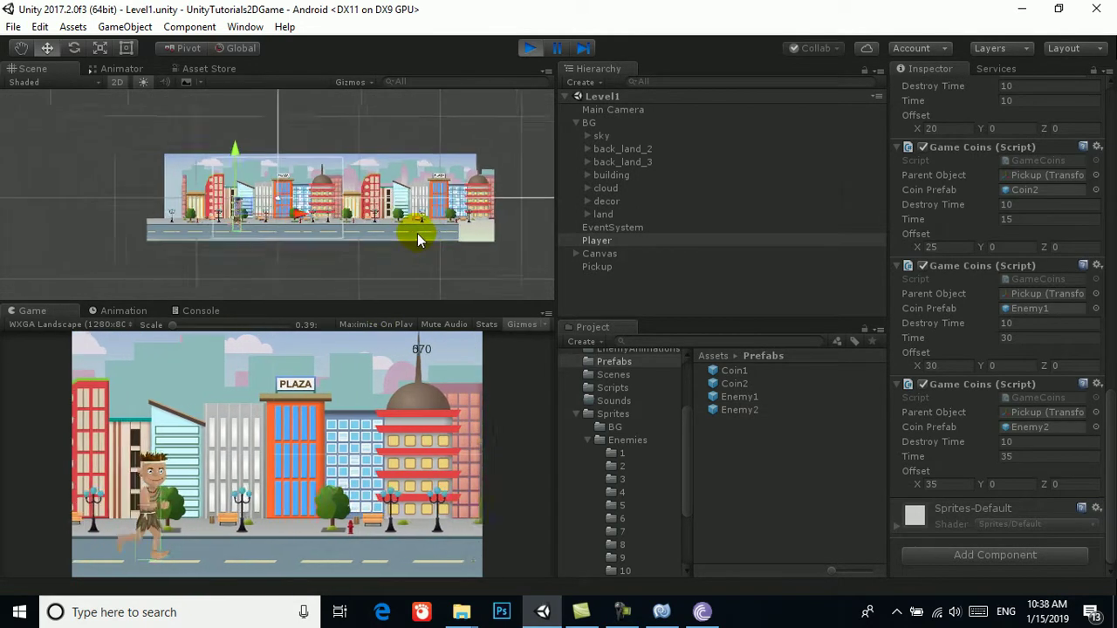
pyautogui.moveTo(452, 271); pyautogui.dragTo(369, 261, button='middle')
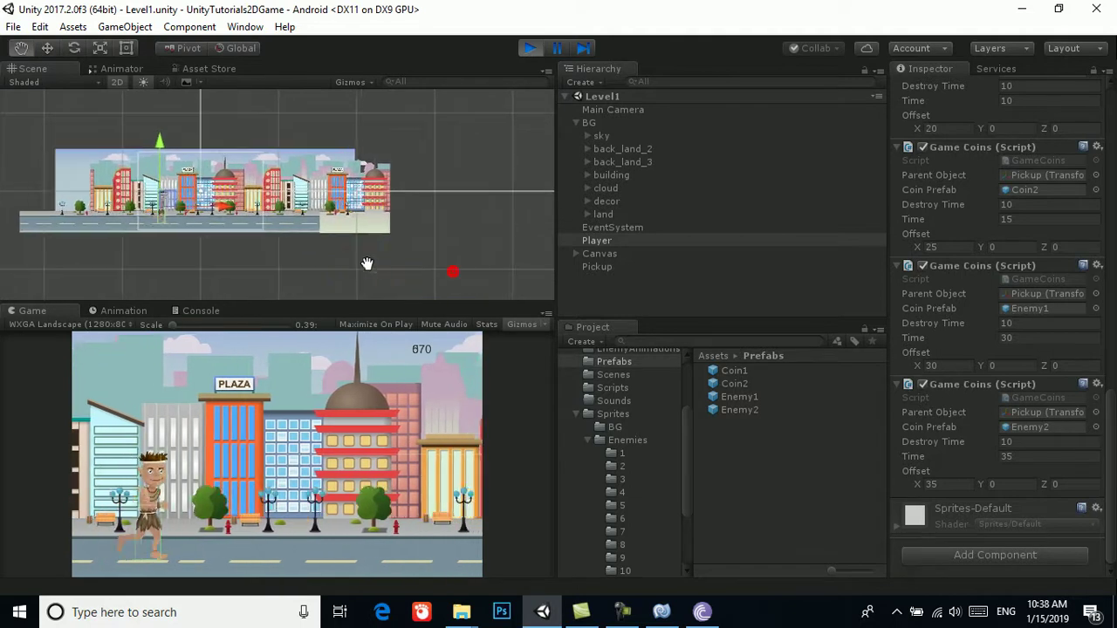
pyautogui.moveTo(311, 303); pyautogui.dragTo(295, 419)
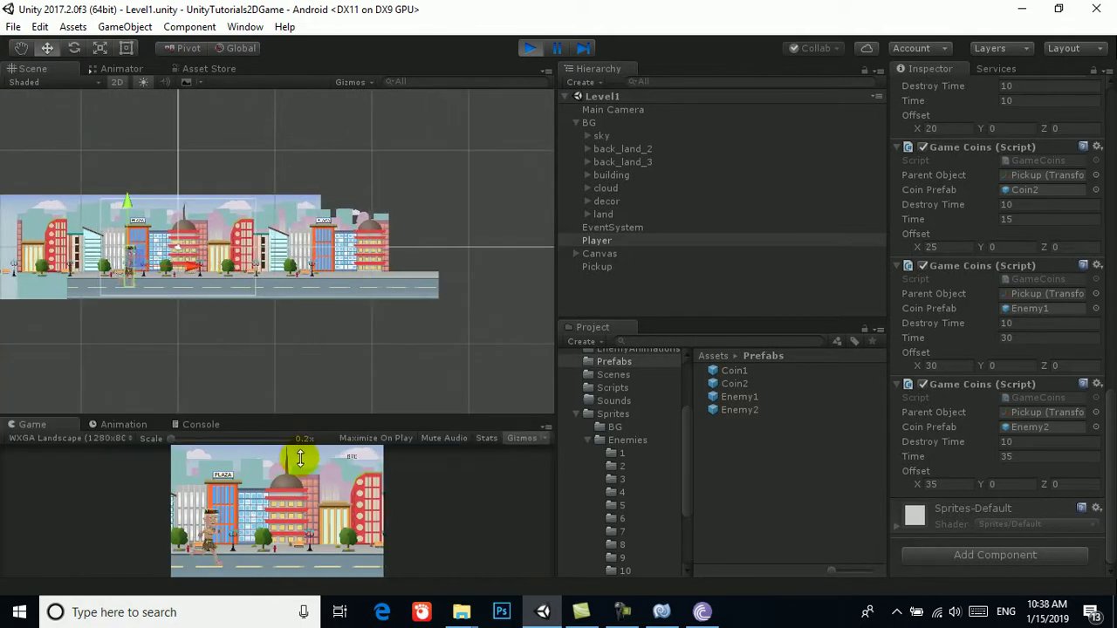
pyautogui.scroll(3, 319, 296)
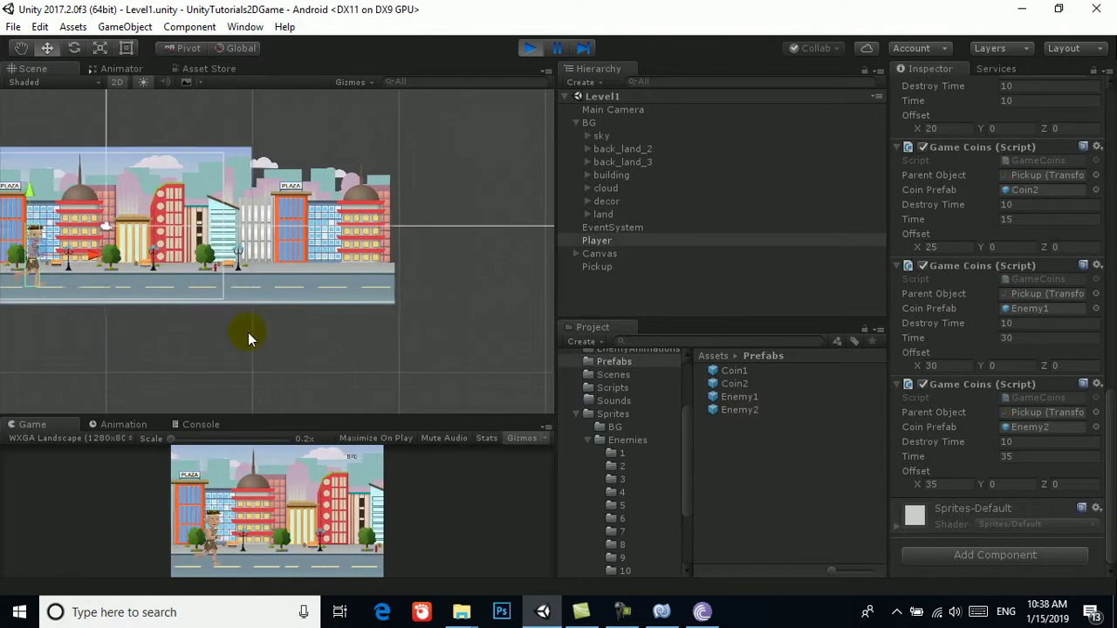
pyautogui.moveTo(247, 330)
pyautogui.mouseDown(button='middle')
pyautogui.moveTo(294, 332)
pyautogui.moveTo(256, 327)
pyautogui.mouseUp(button='middle')
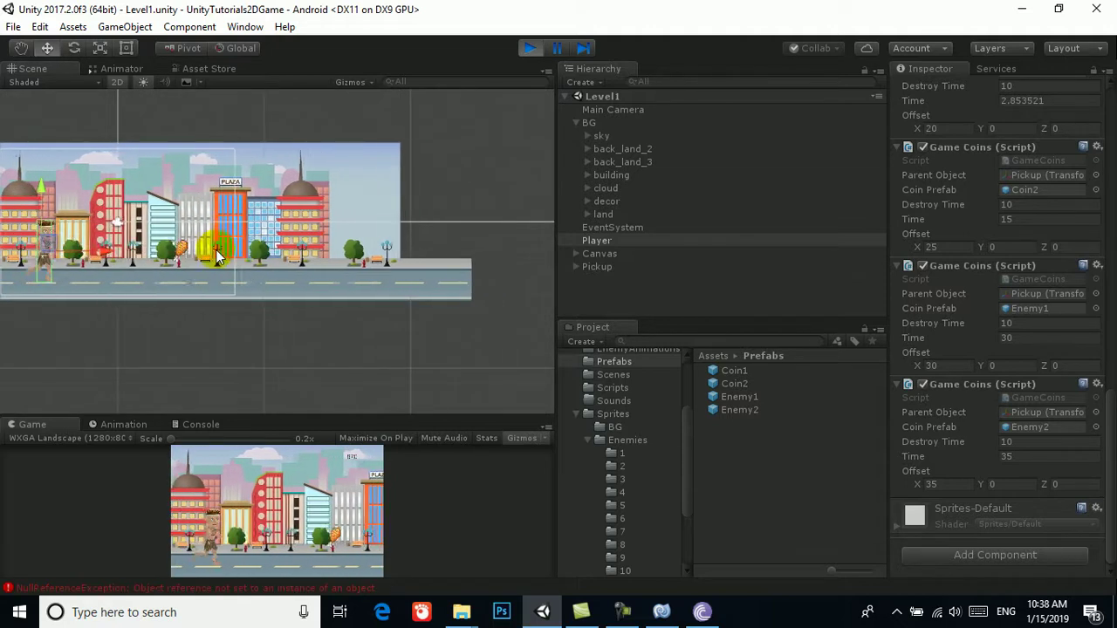
pyautogui.scroll(3, 296, 251)
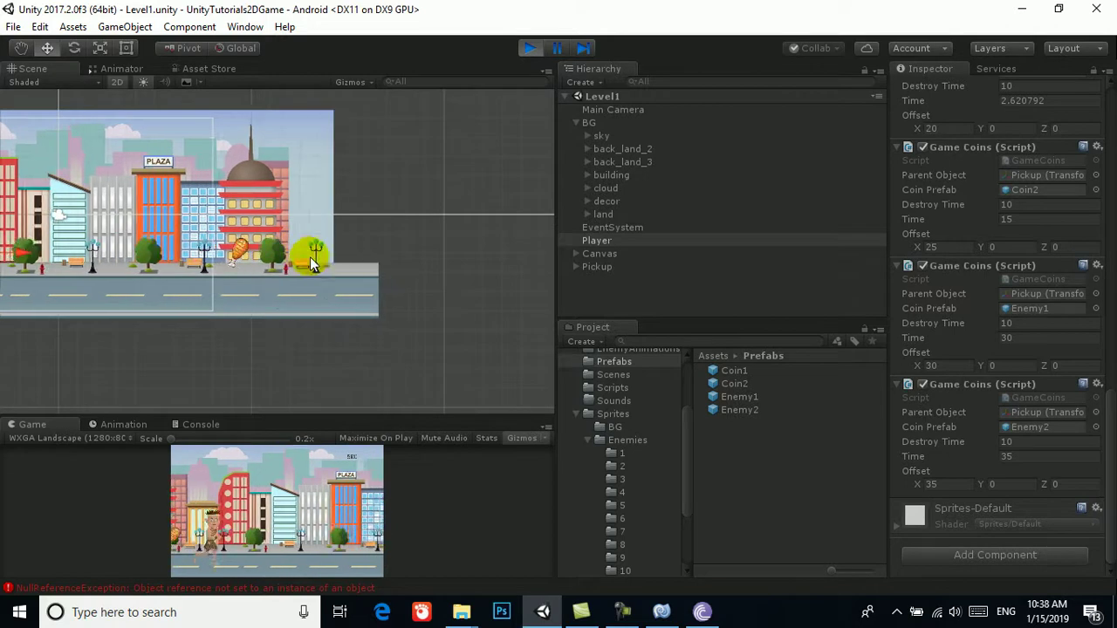
pyautogui.moveTo(281, 316)
pyautogui.mouseDown(button='middle')
pyautogui.moveTo(309, 339)
pyautogui.moveTo(317, 331)
pyautogui.mouseUp(button='middle')
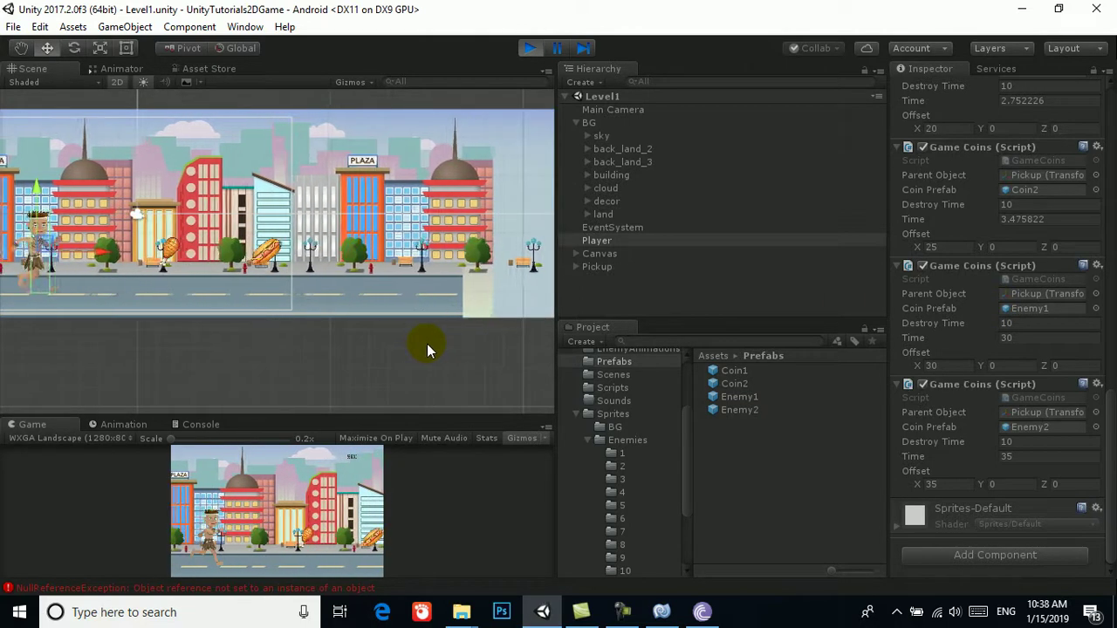
pyautogui.scroll(-3, 429, 344)
pyautogui.scroll(-1, 440, 344)
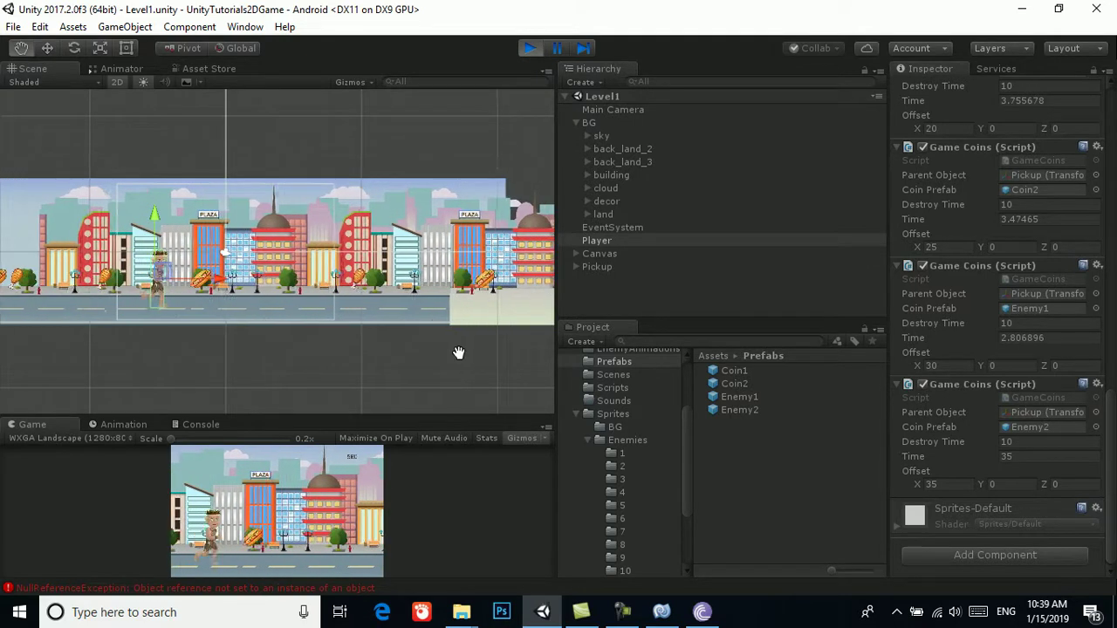
pyautogui.moveTo(456, 349); pyautogui.dragTo(364, 340, button='middle')
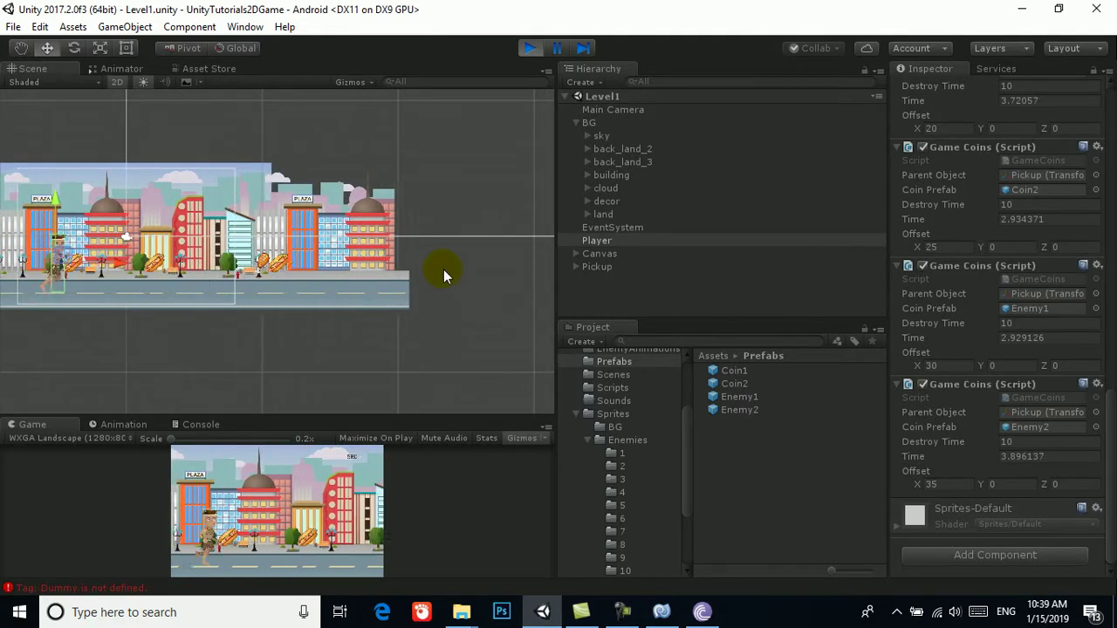
# Step: Stop the game and set Order in Layer to 7 on the Enemy1 and Enemy2 prefabs
pyautogui.click(527, 48)
pyautogui.click(742, 397)
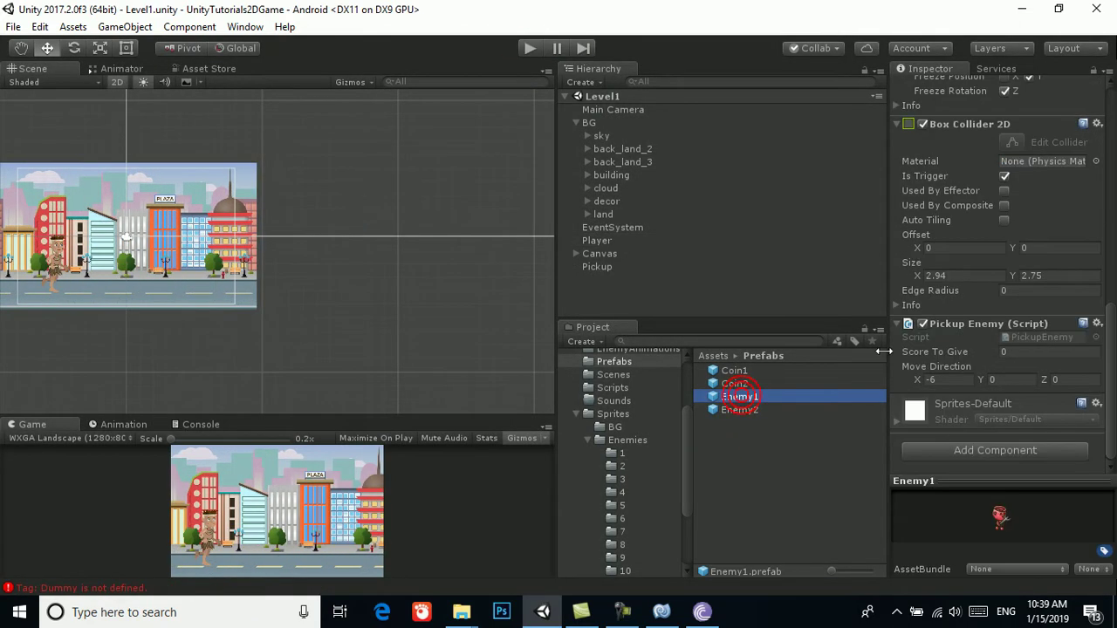
pyautogui.scroll(5, 997, 301)
pyautogui.scroll(3, 997, 301)
pyautogui.click(1013, 292)
pyautogui.click(1015, 292)
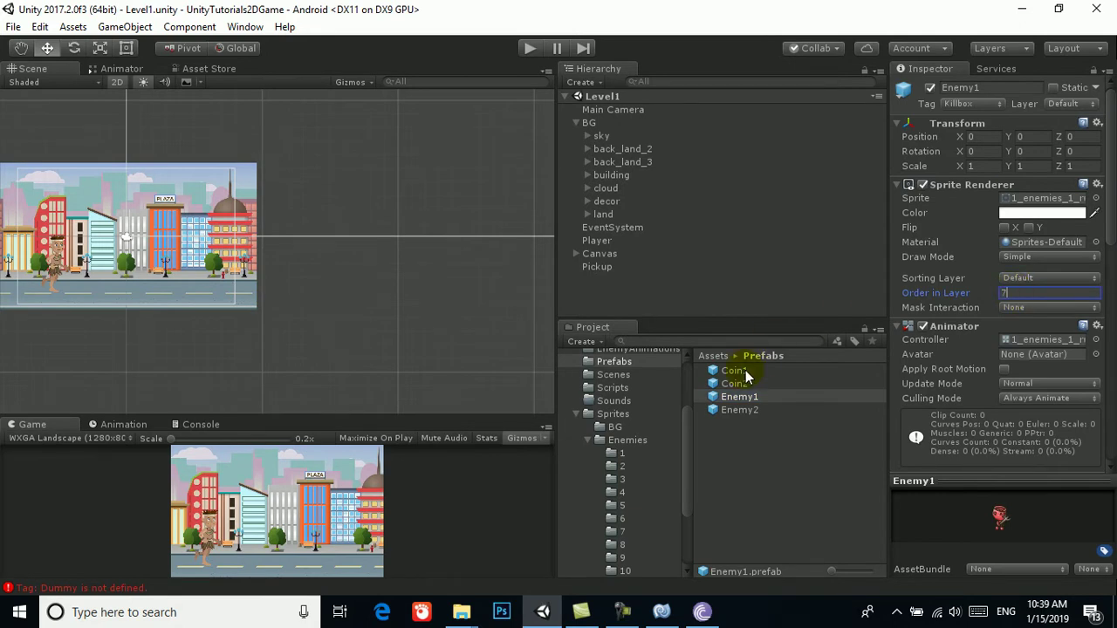
pyautogui.click(733, 410)
pyautogui.click(1041, 292)
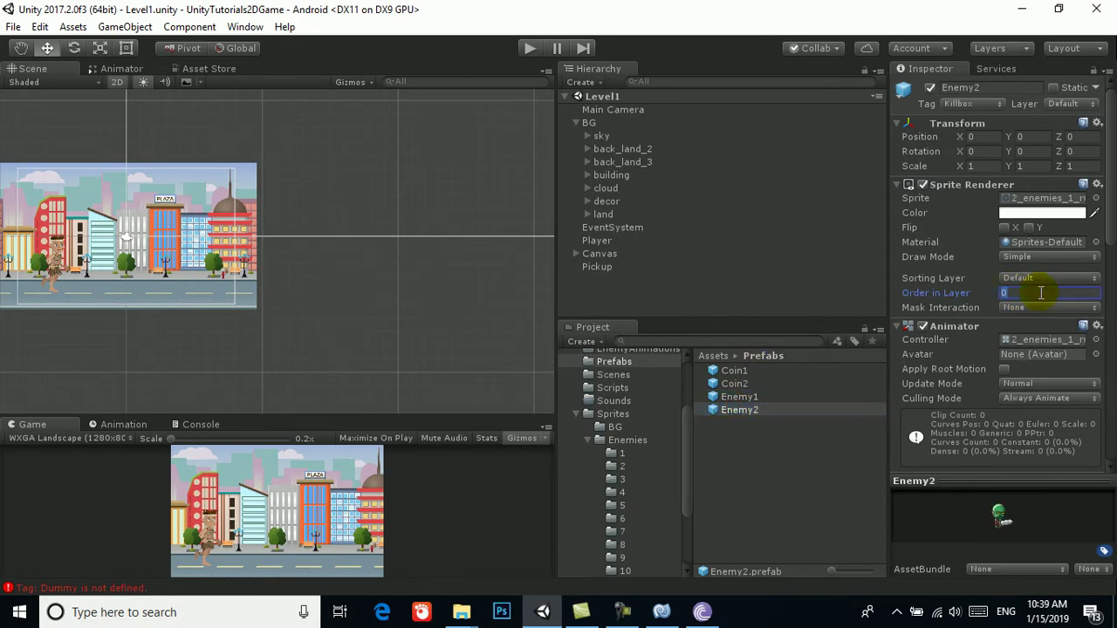
pyautogui.click(1004, 226)
# Step: Tick Flip X on the Enemy1 prefab and test-run the level
pyautogui.click(741, 397)
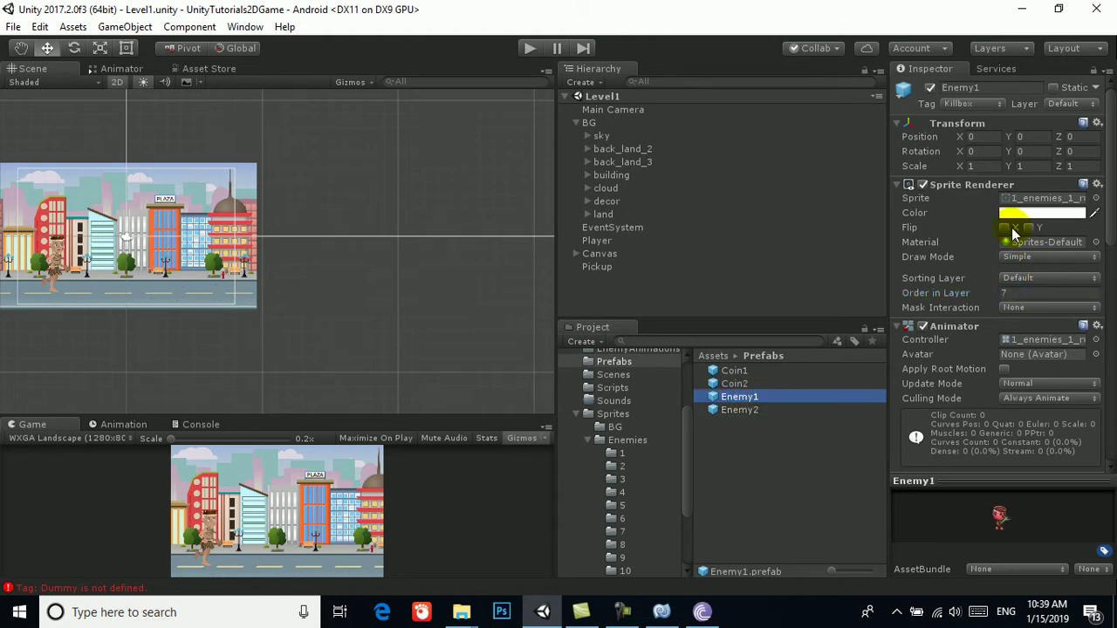
pyautogui.click(1008, 228)
pyautogui.click(528, 49)
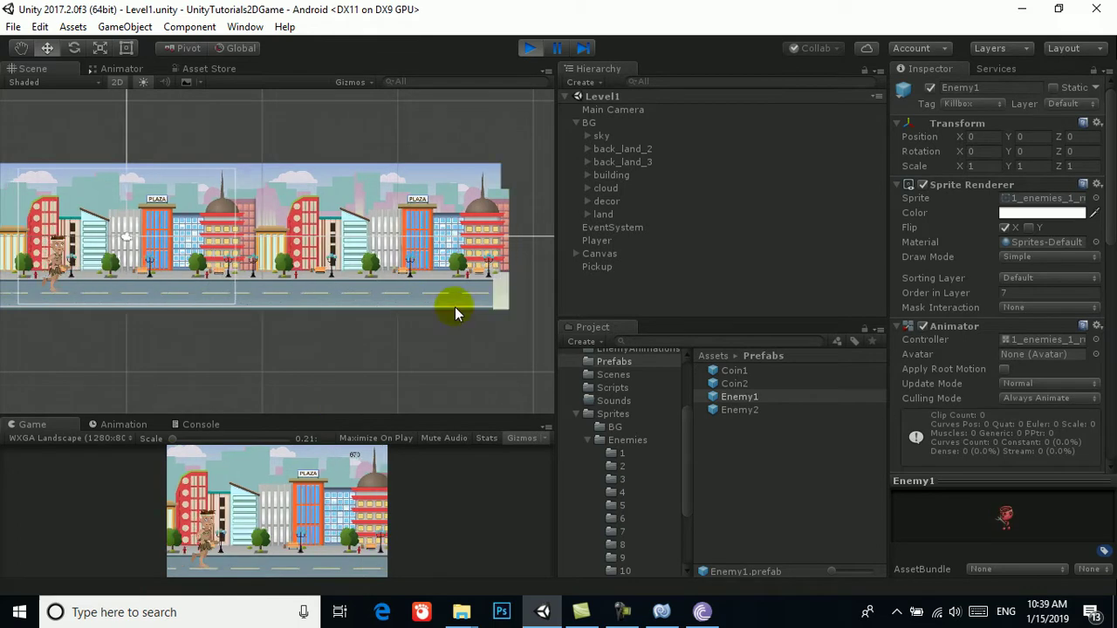
pyautogui.click(529, 48)
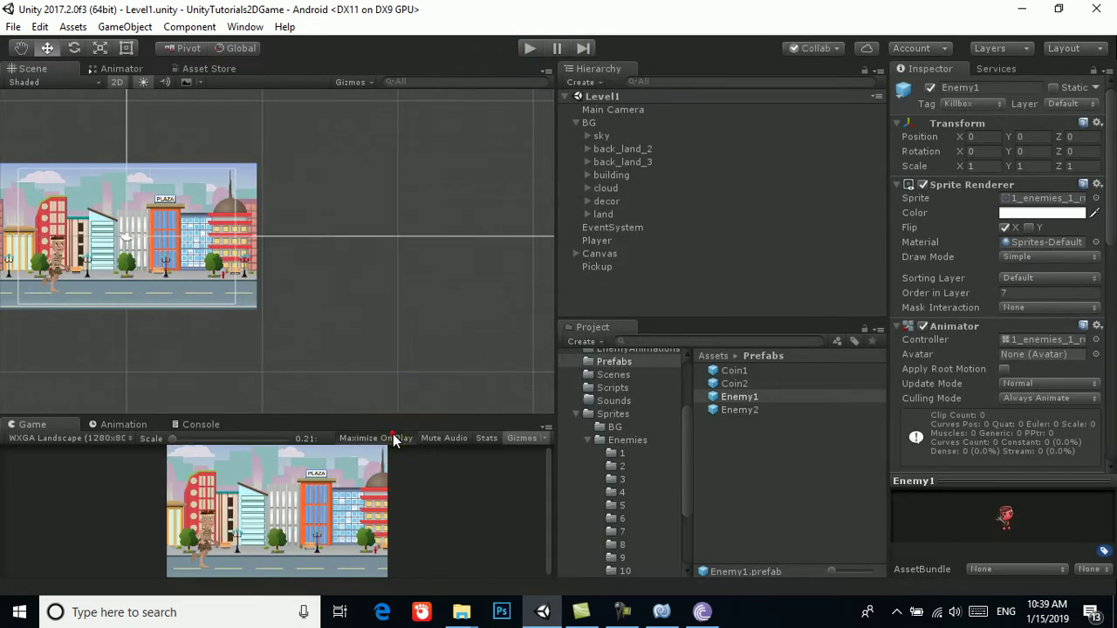
# Step: Play the level maximized with Enemy1, Enemy2 and food spawning, then turn off Maximize
pyautogui.click(531, 50)
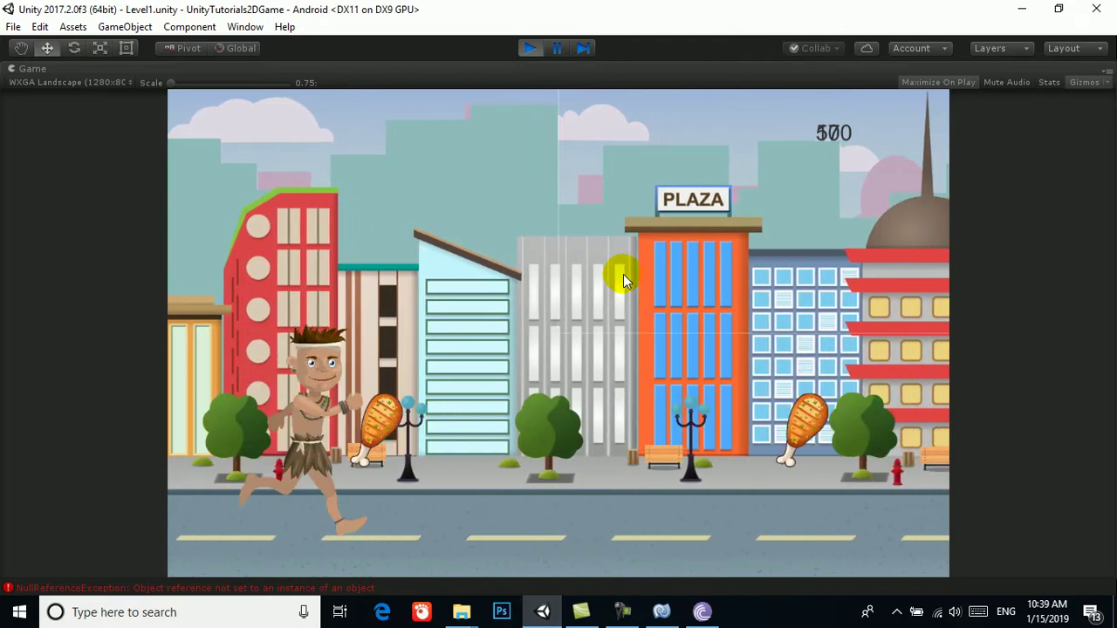
pyautogui.click(623, 278)
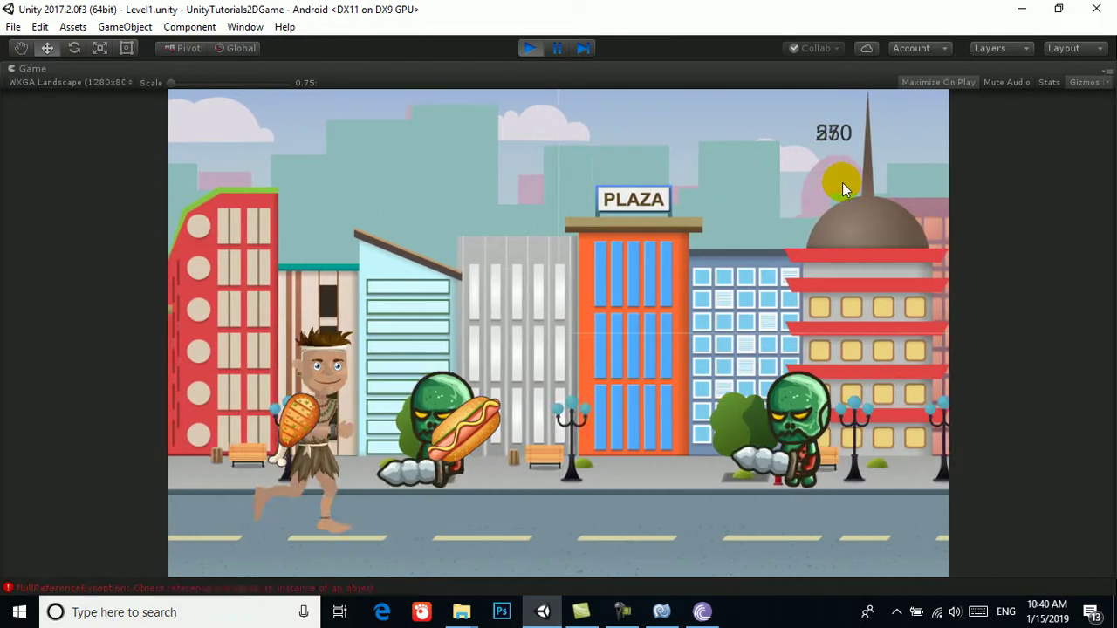
pyautogui.click(1105, 73)
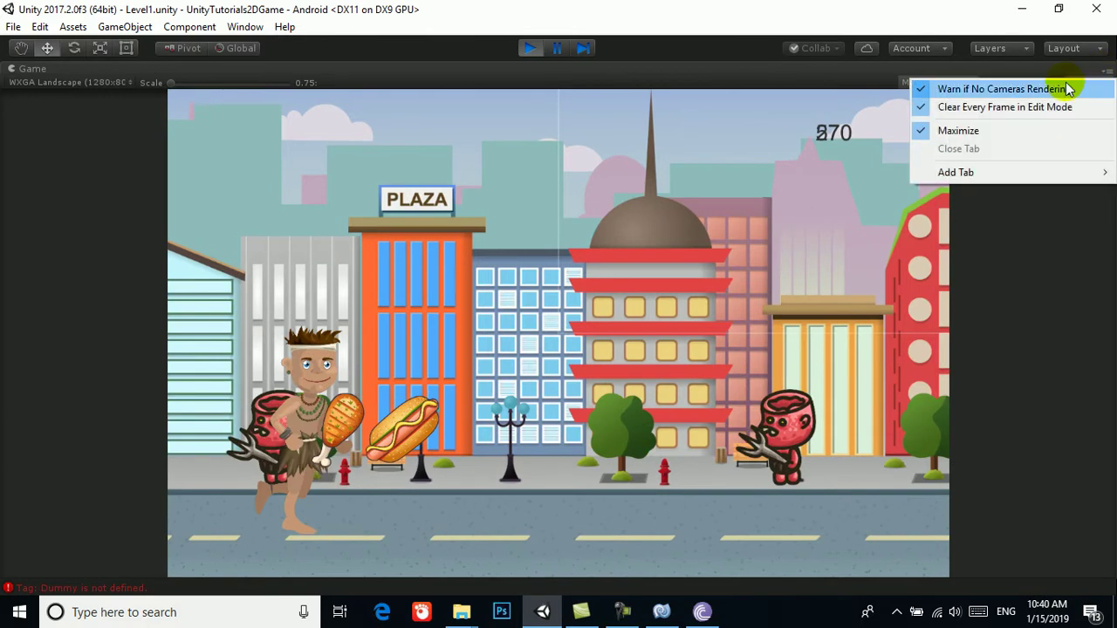
pyautogui.click(966, 137)
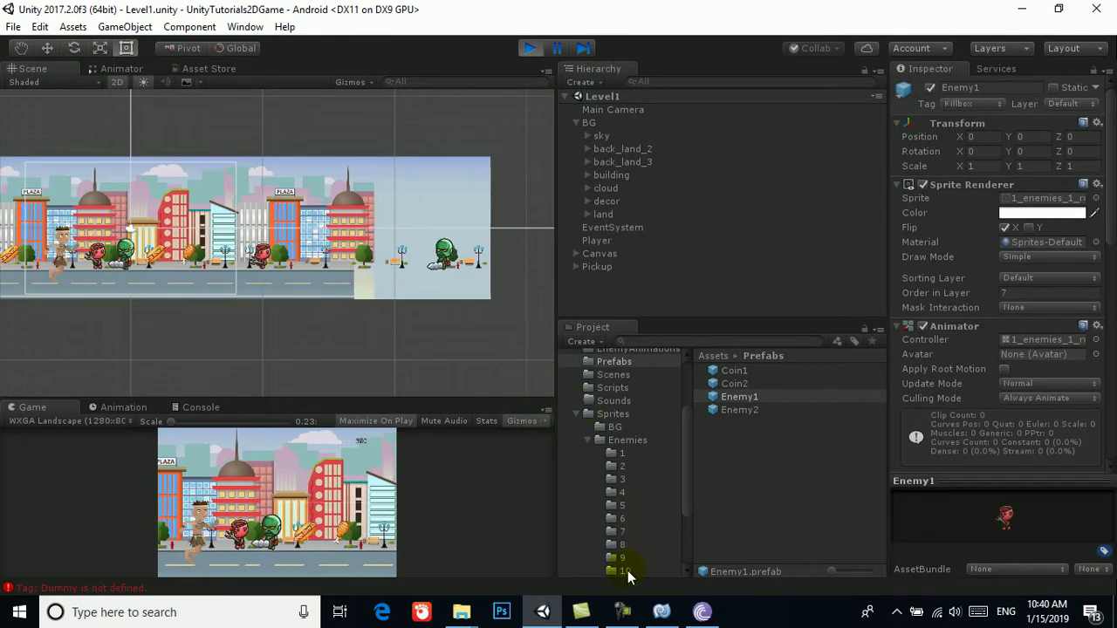
pyautogui.click(620, 614)
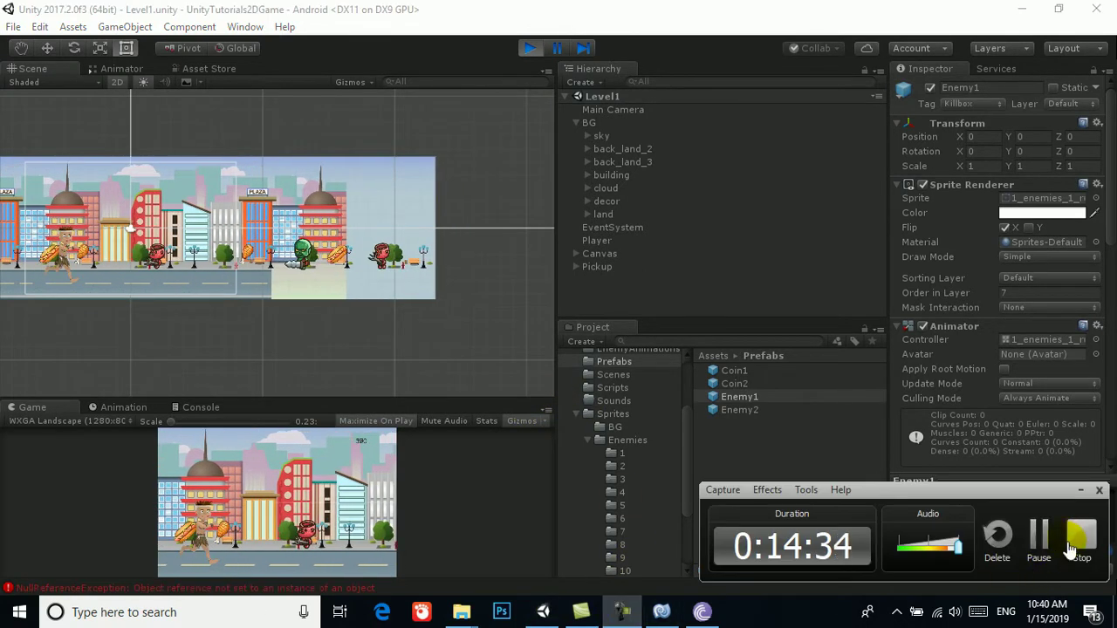